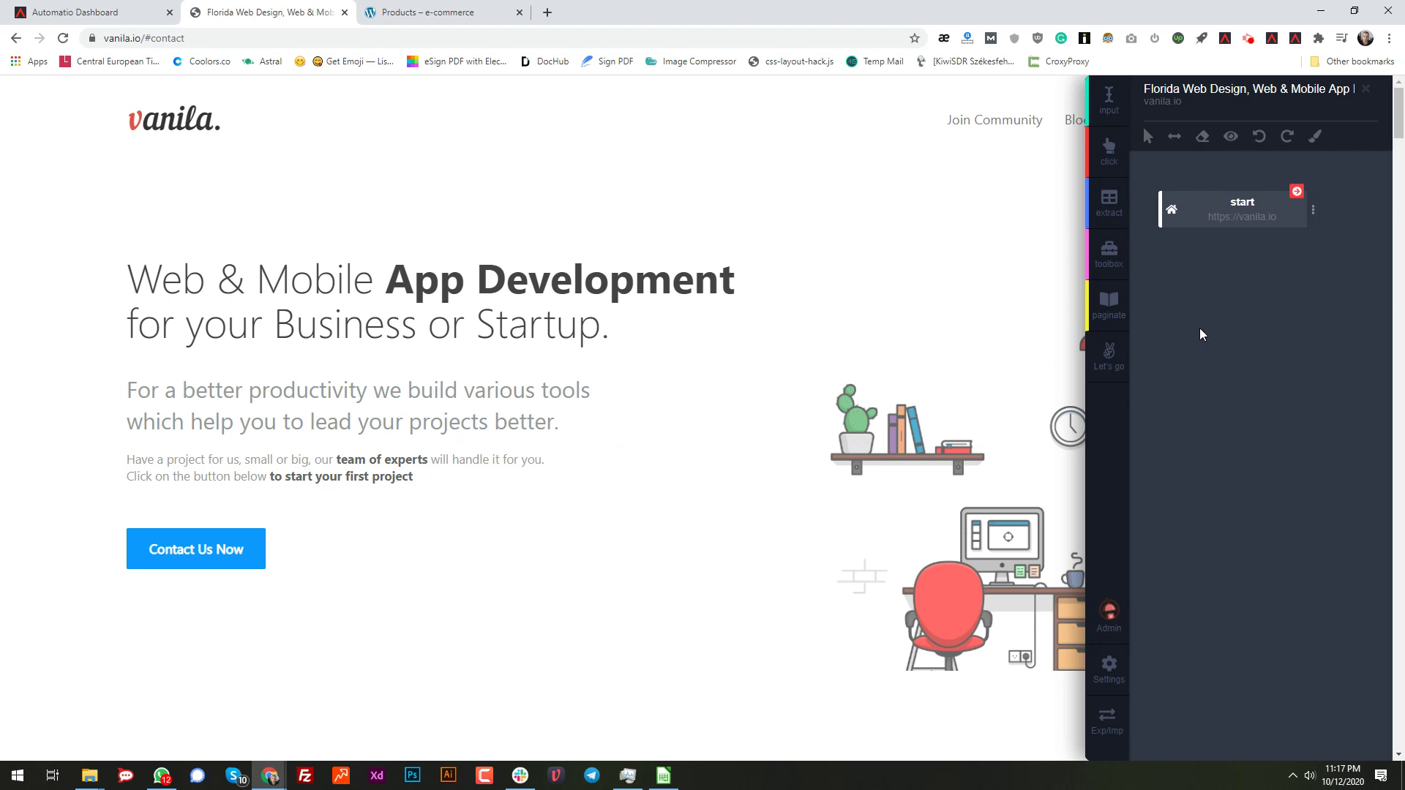
# - On the Products – e-commerce page, add an input action targeting the popup's email address field
pyautogui.click(471, 17)
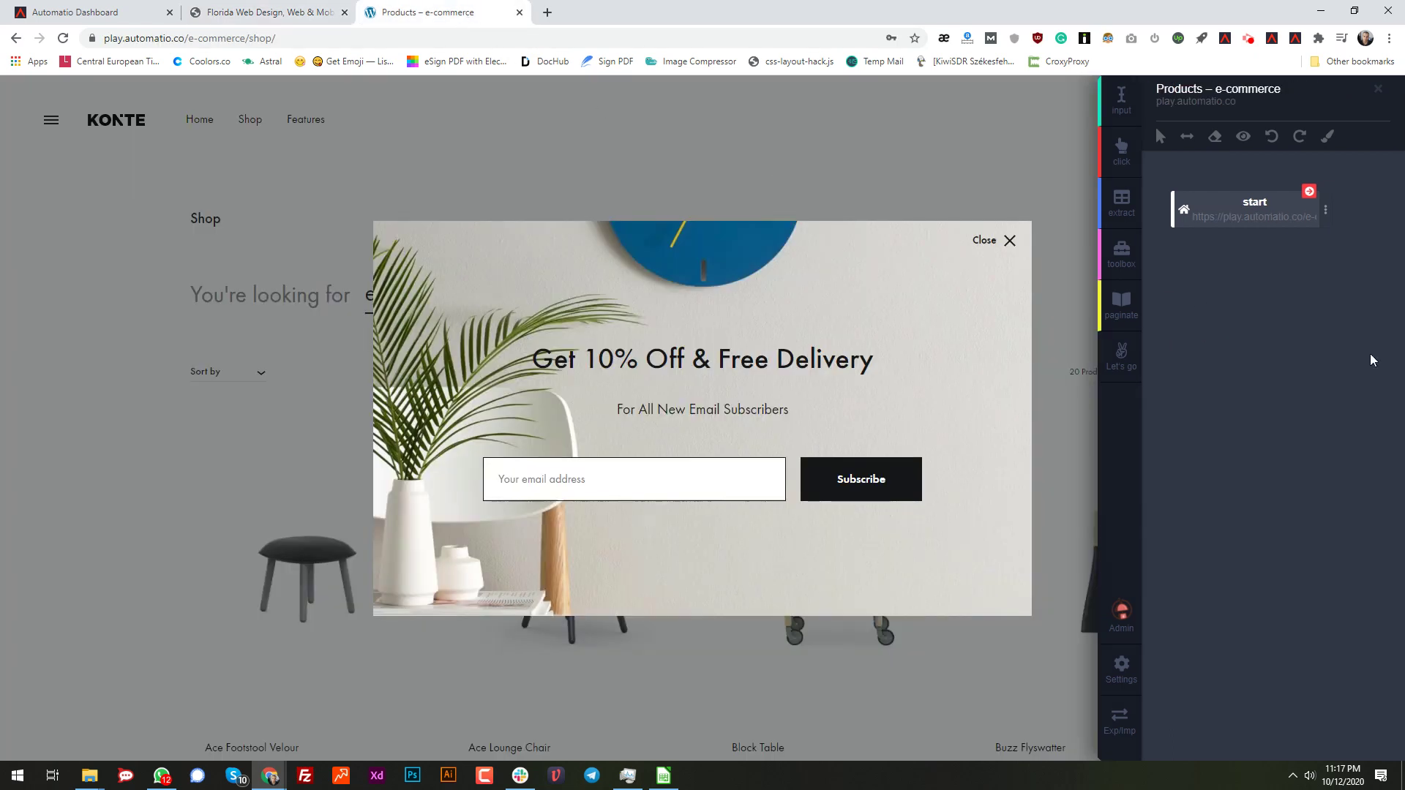
pyautogui.click(1121, 99)
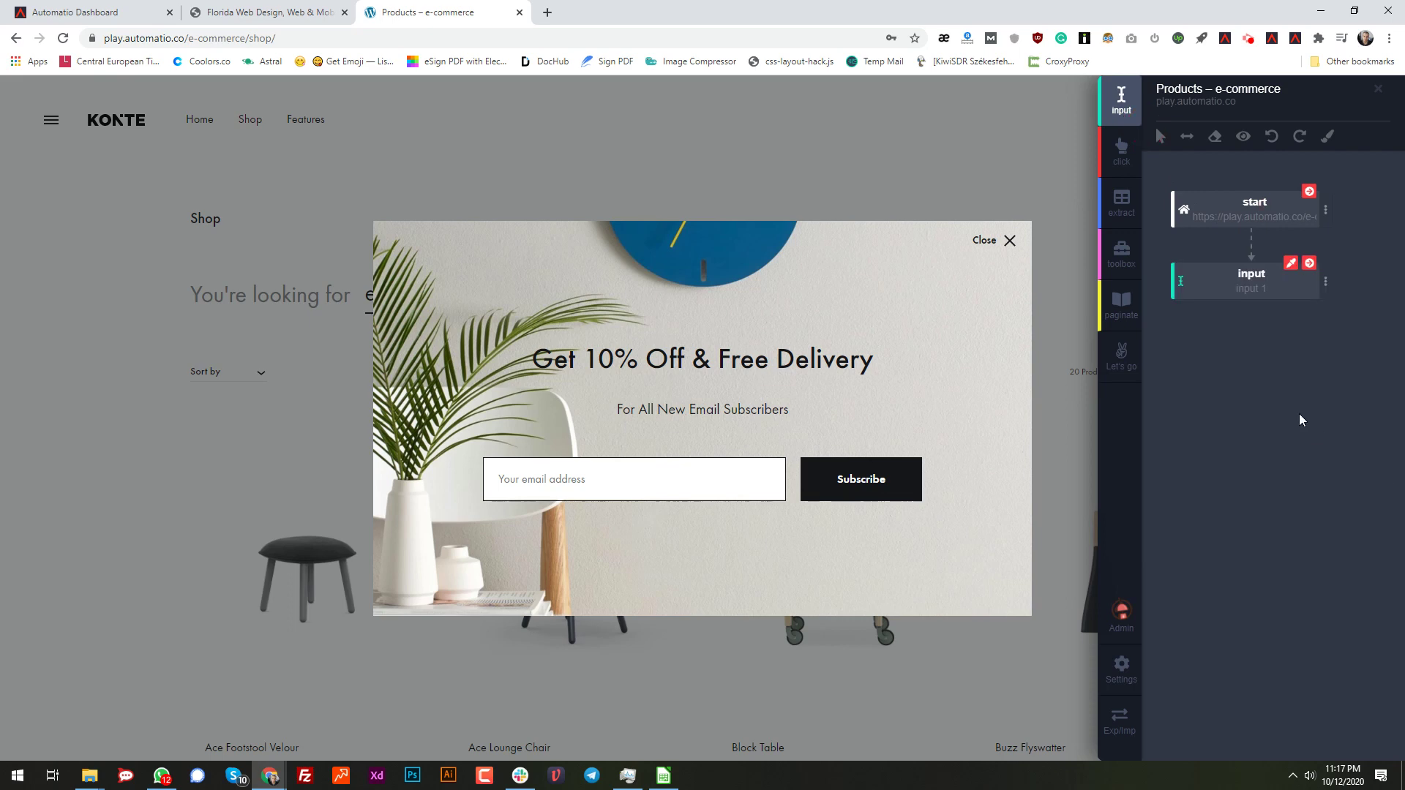
pyautogui.click(649, 486)
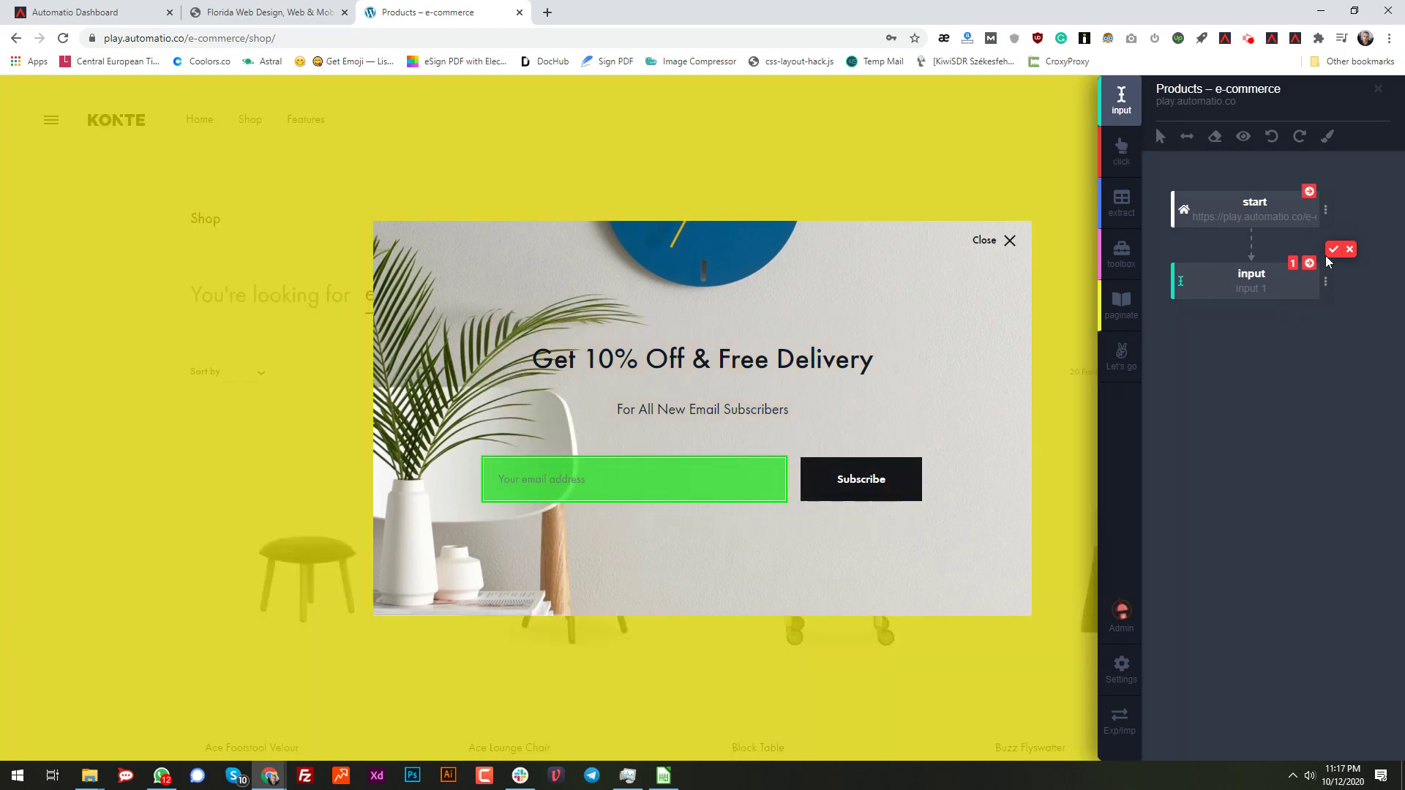
pyautogui.click(1333, 250)
# - Set the input action's data to 55555, run the action on the page, and reopen its options
pyautogui.click(1326, 281)
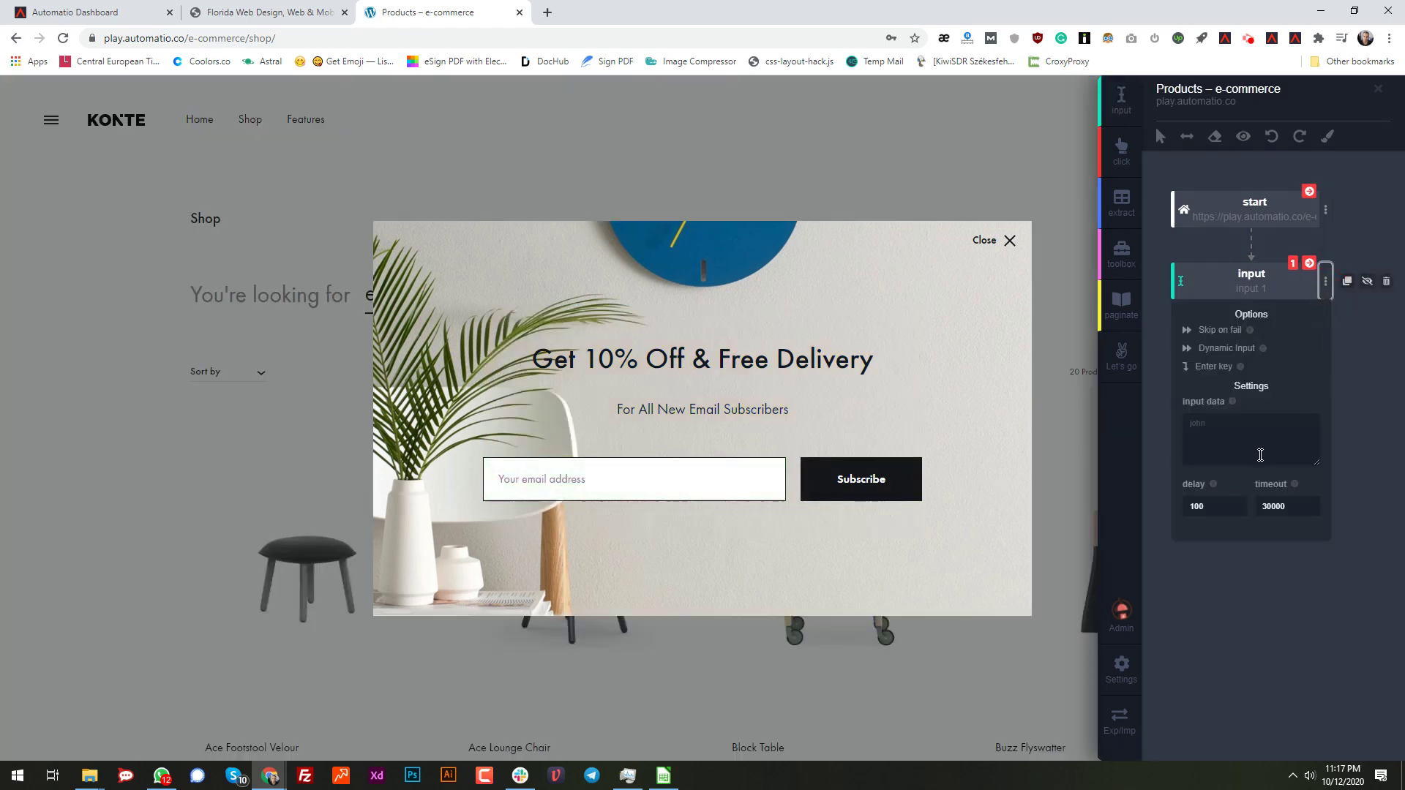
pyautogui.click(1240, 446)
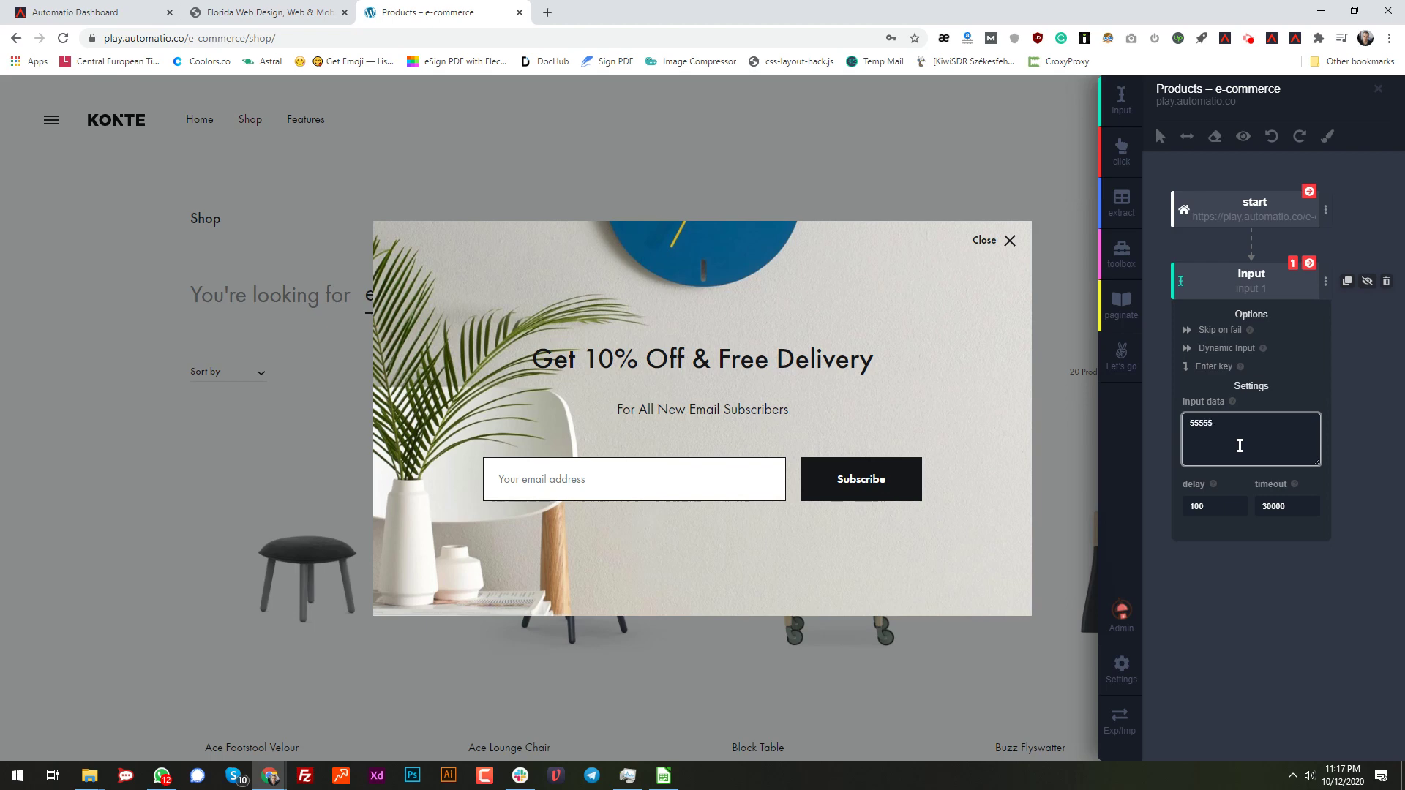
pyautogui.click(1309, 265)
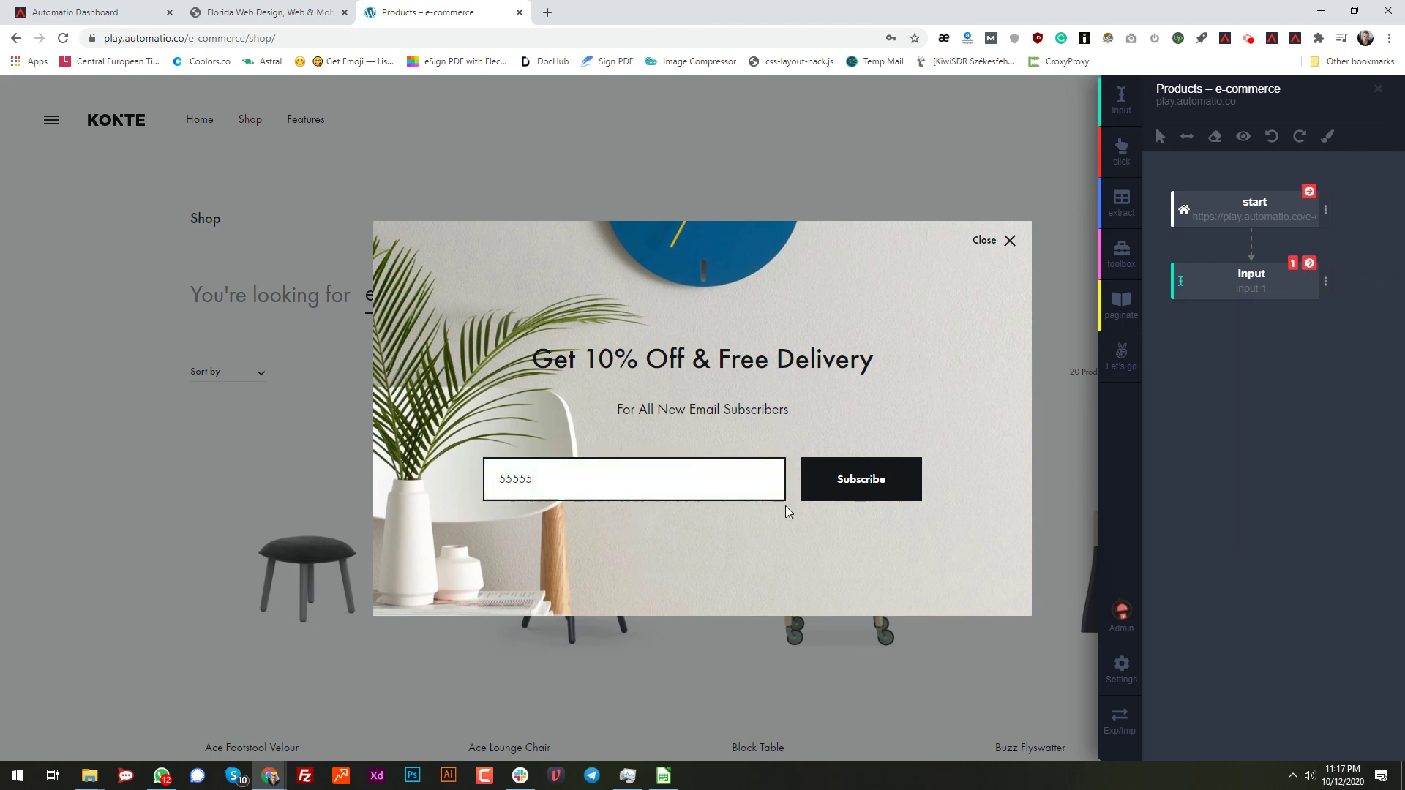
pyautogui.click(1326, 281)
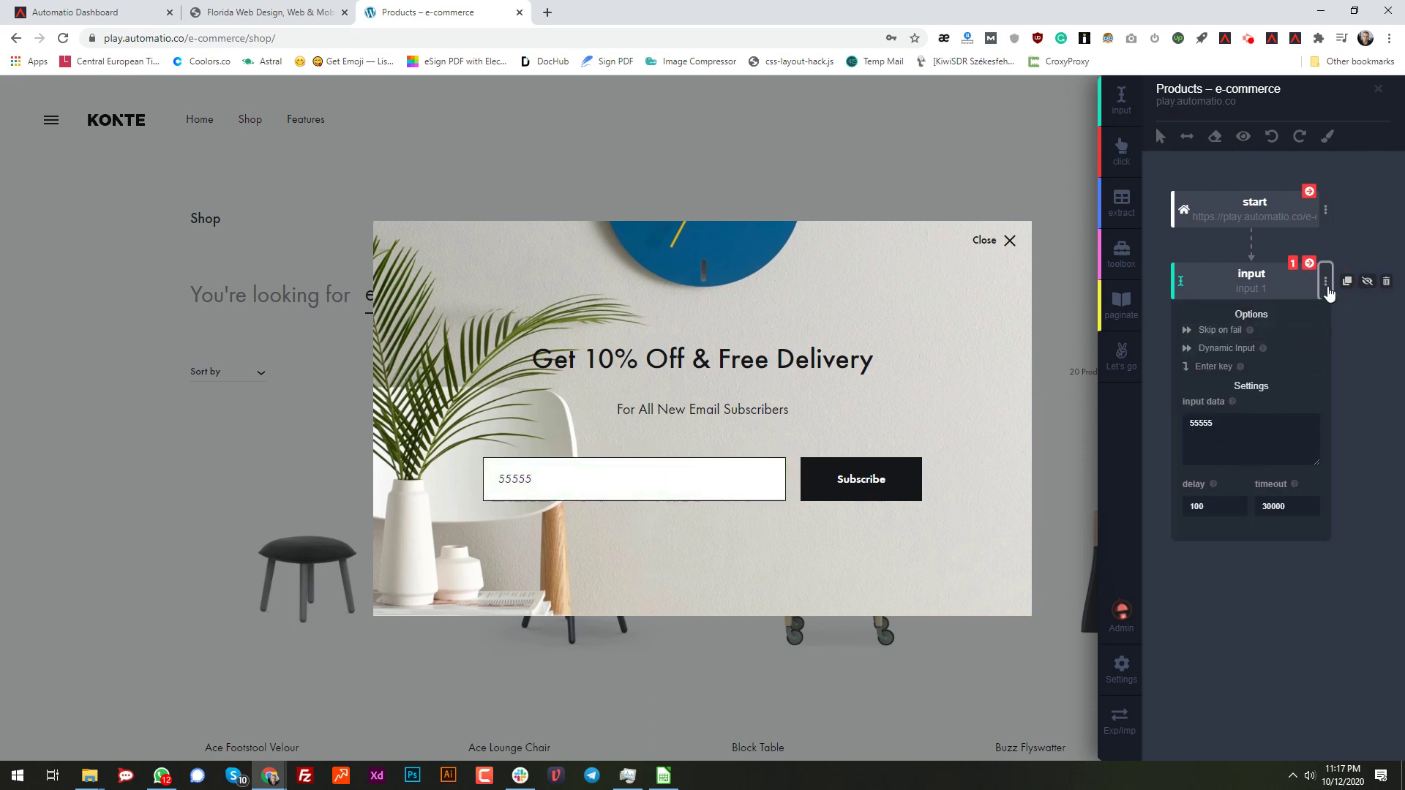
# - Return to the vanila.io page and highlight the /#contact part of its address
pyautogui.click(248, 16)
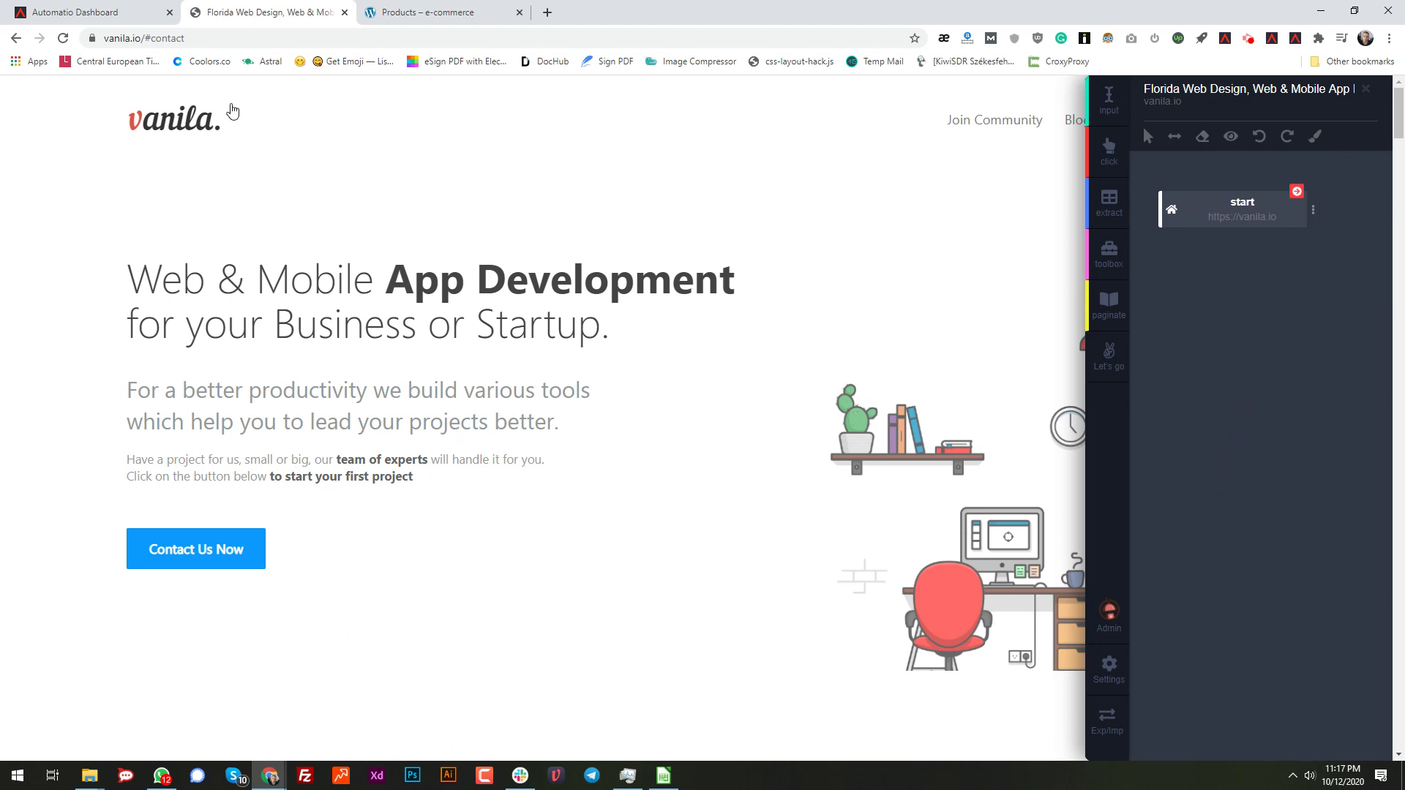
pyautogui.click(150, 42)
pyautogui.moveTo(150, 43); pyautogui.dragTo(186, 40)
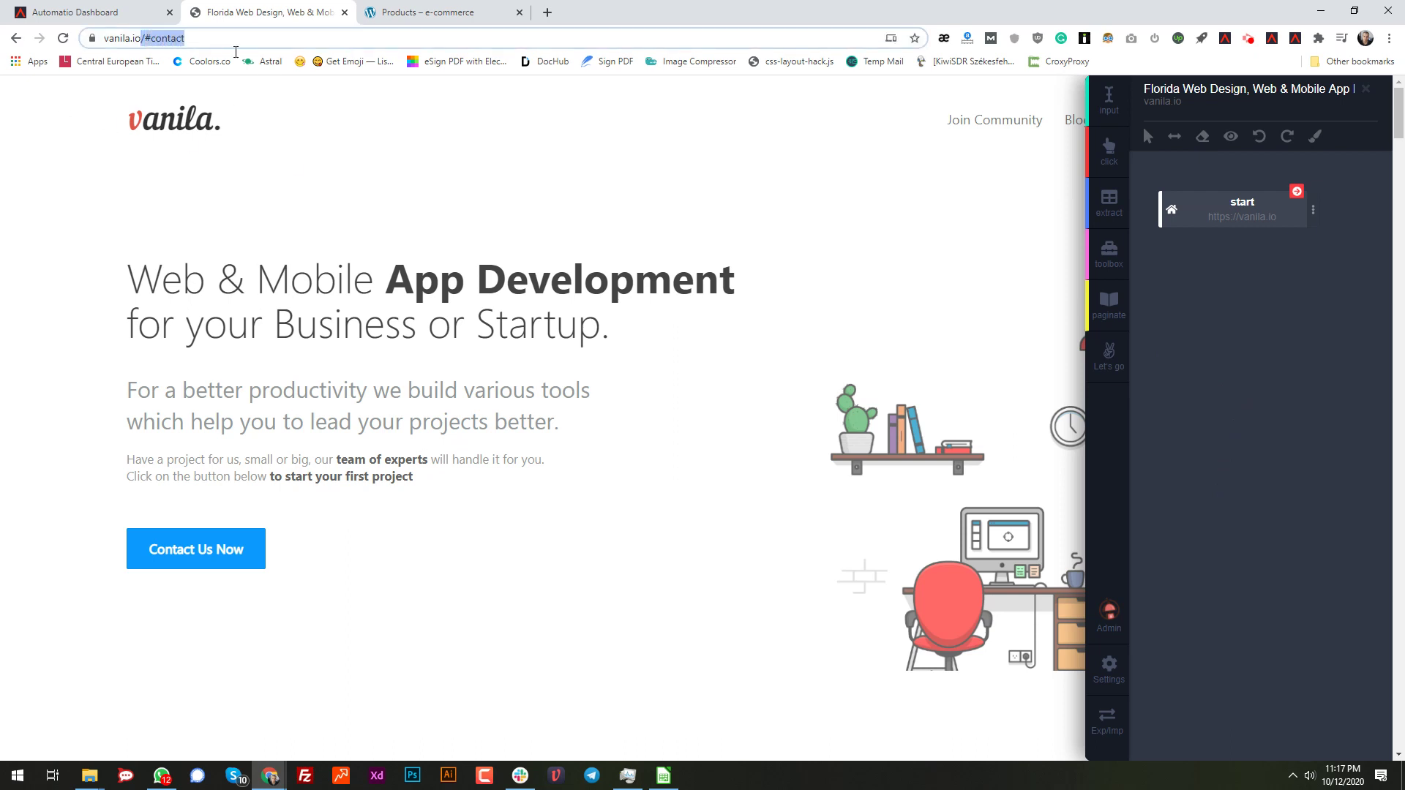
pyautogui.click(37, 202)
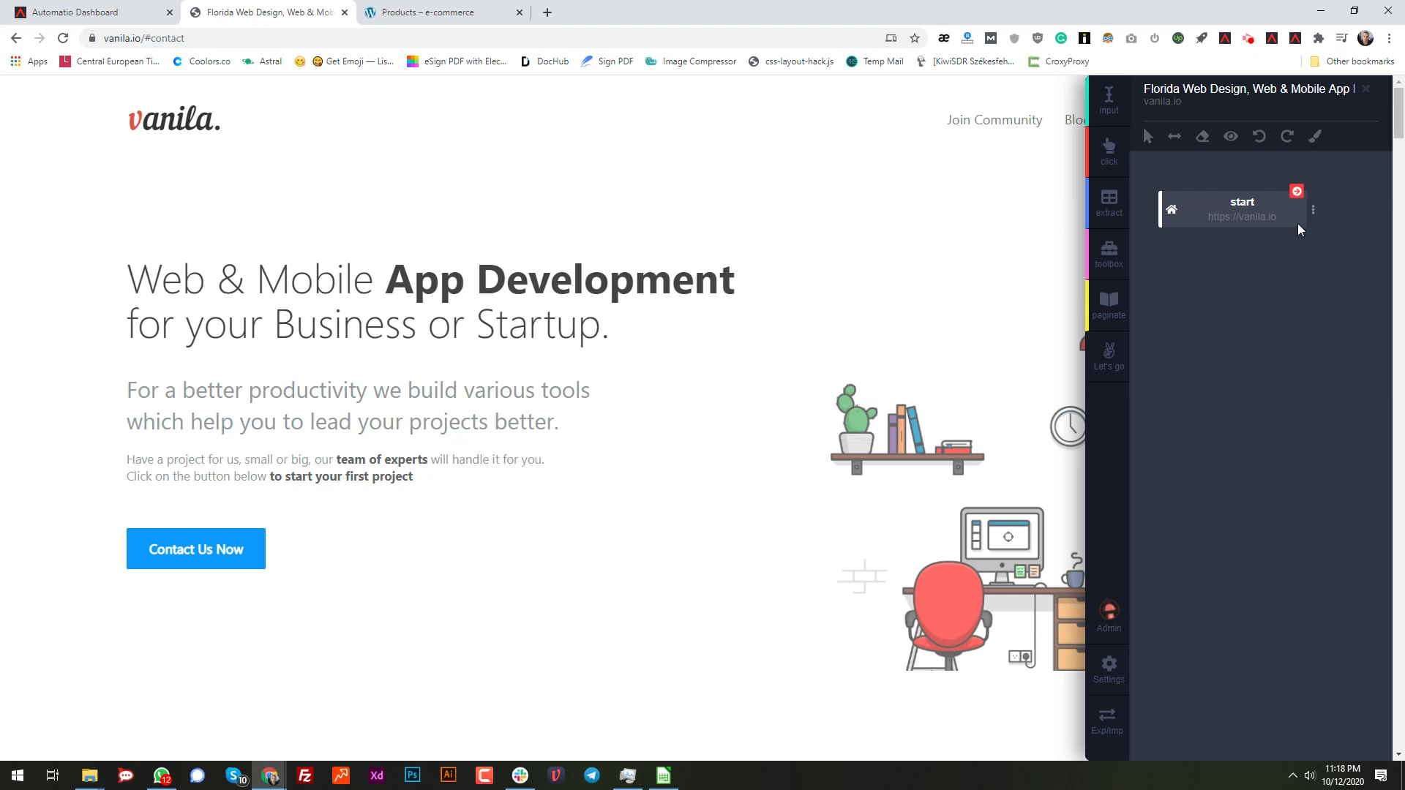
# - Add a toolbox action after the start node and set it to Wait
pyautogui.click(1113, 259)
pyautogui.click(1313, 284)
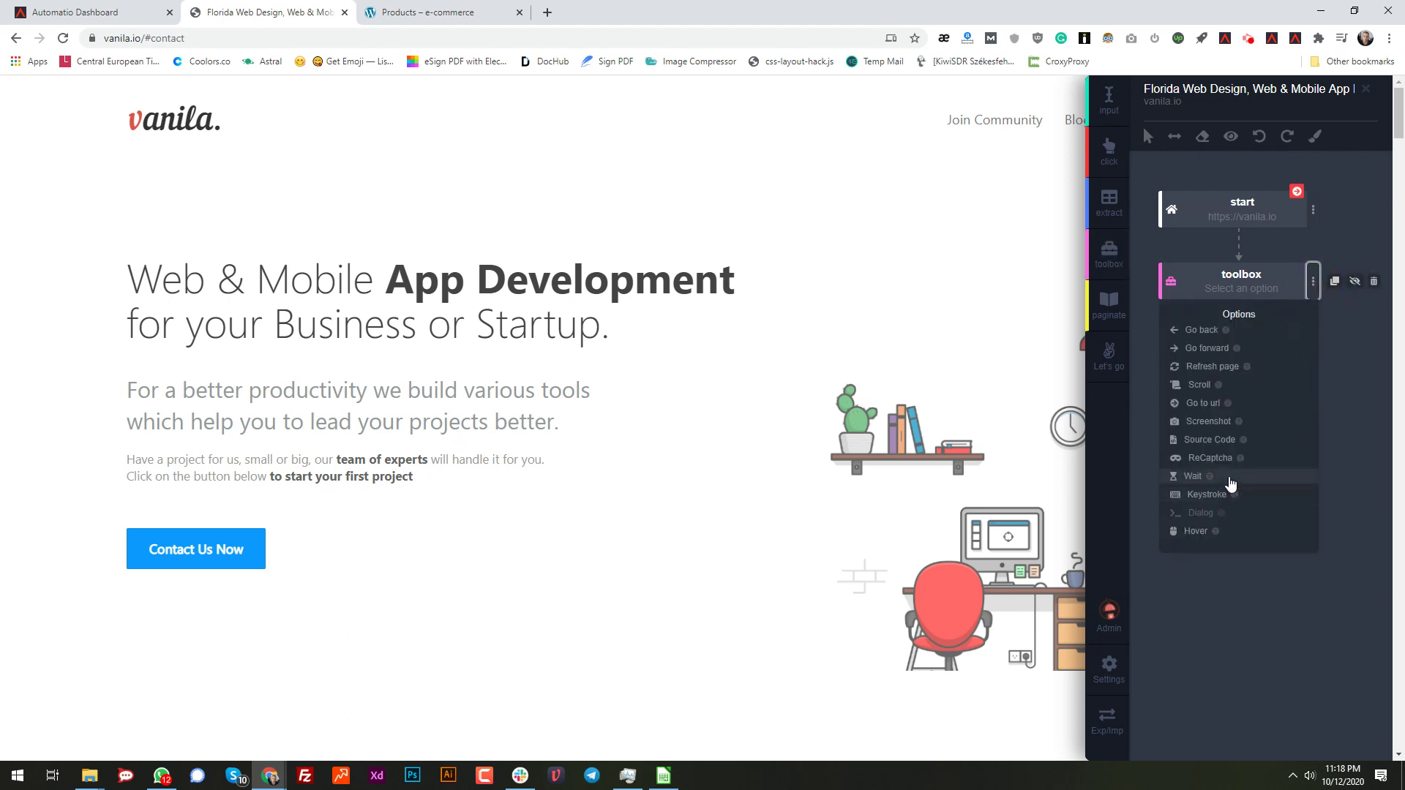
pyautogui.click(1231, 483)
pyautogui.click(1154, 251)
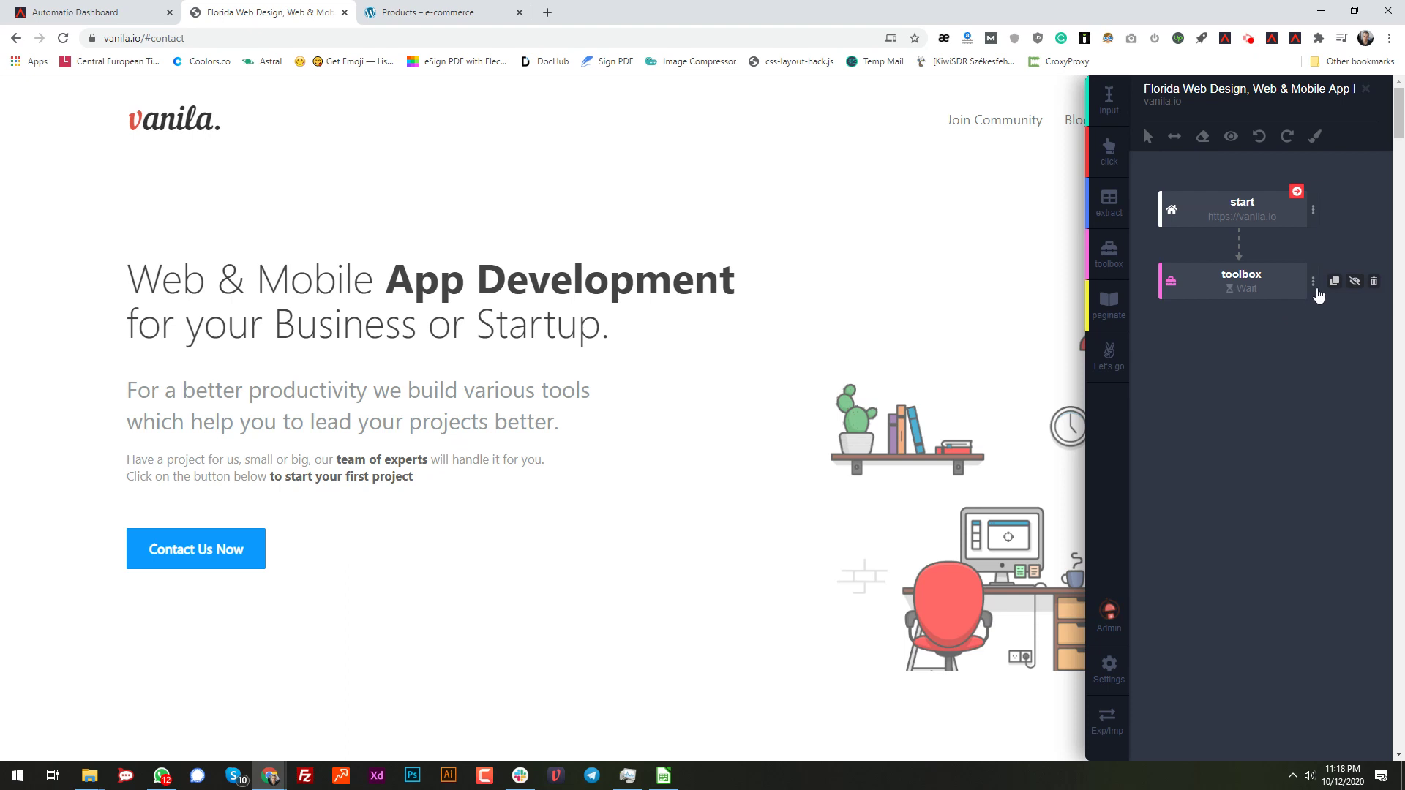
# - Add a second toolbox action after the Wait and set it to Screenshot
pyautogui.click(1115, 252)
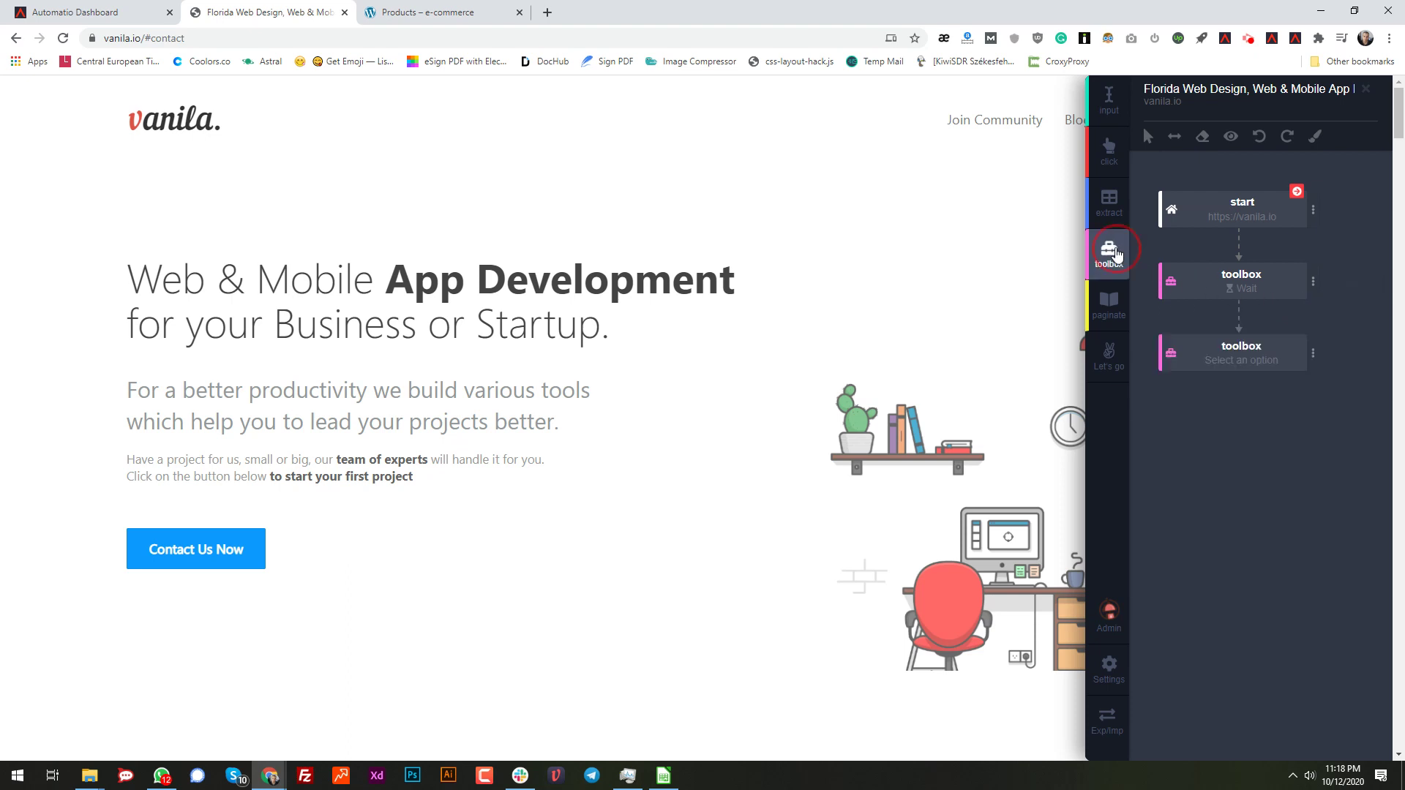
pyautogui.click(1313, 353)
pyautogui.click(1215, 501)
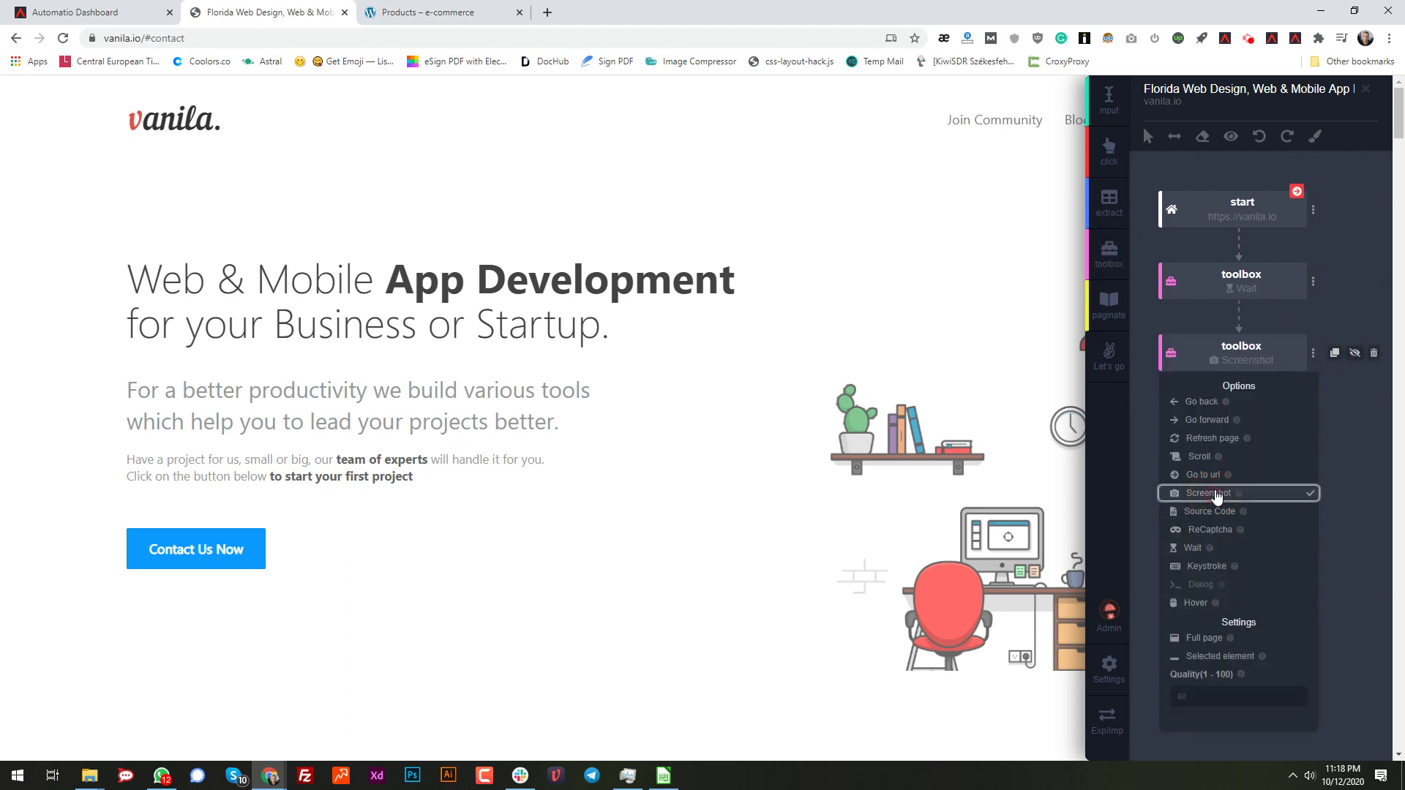
pyautogui.click(1153, 313)
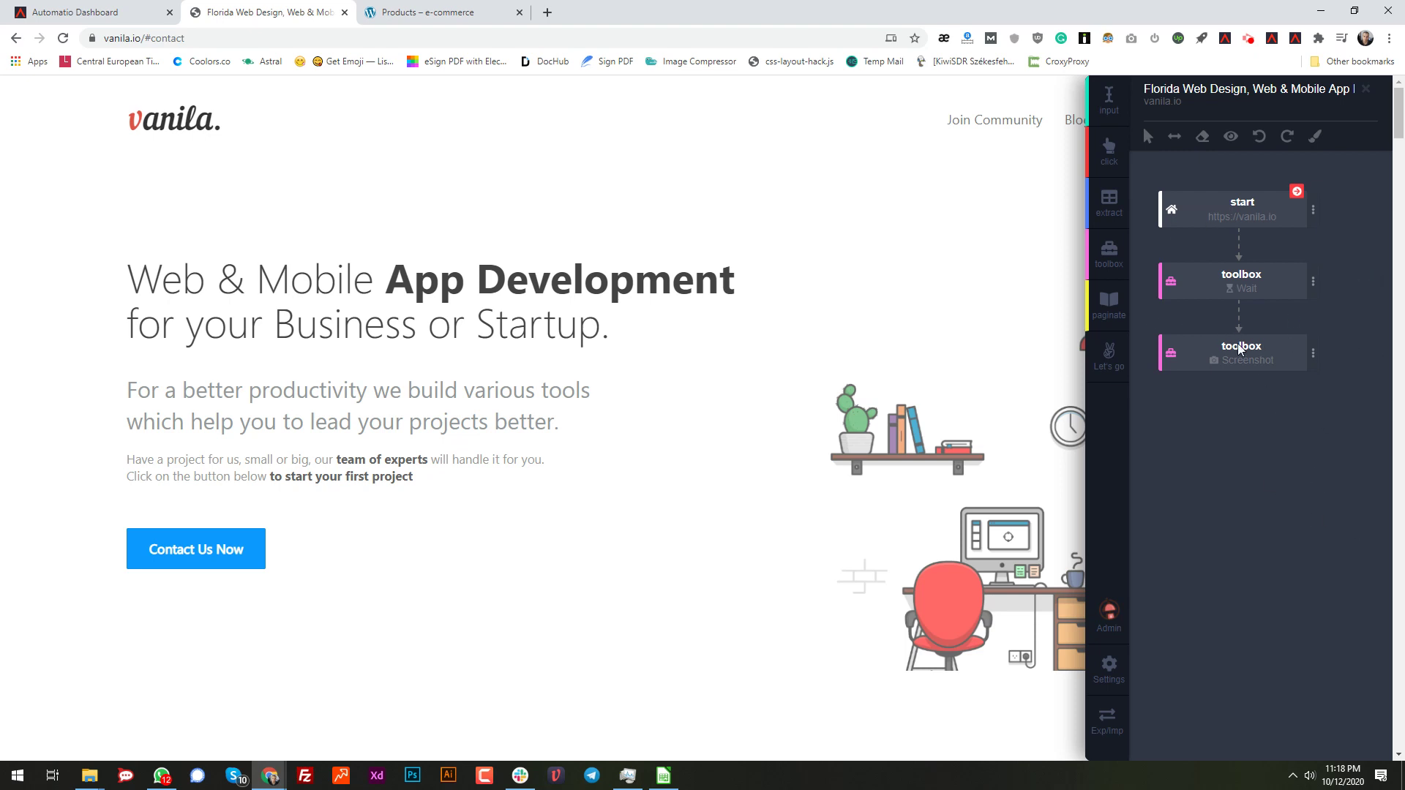
# - Add a click action targeting the page's Contact Us Now button
pyautogui.click(1110, 150)
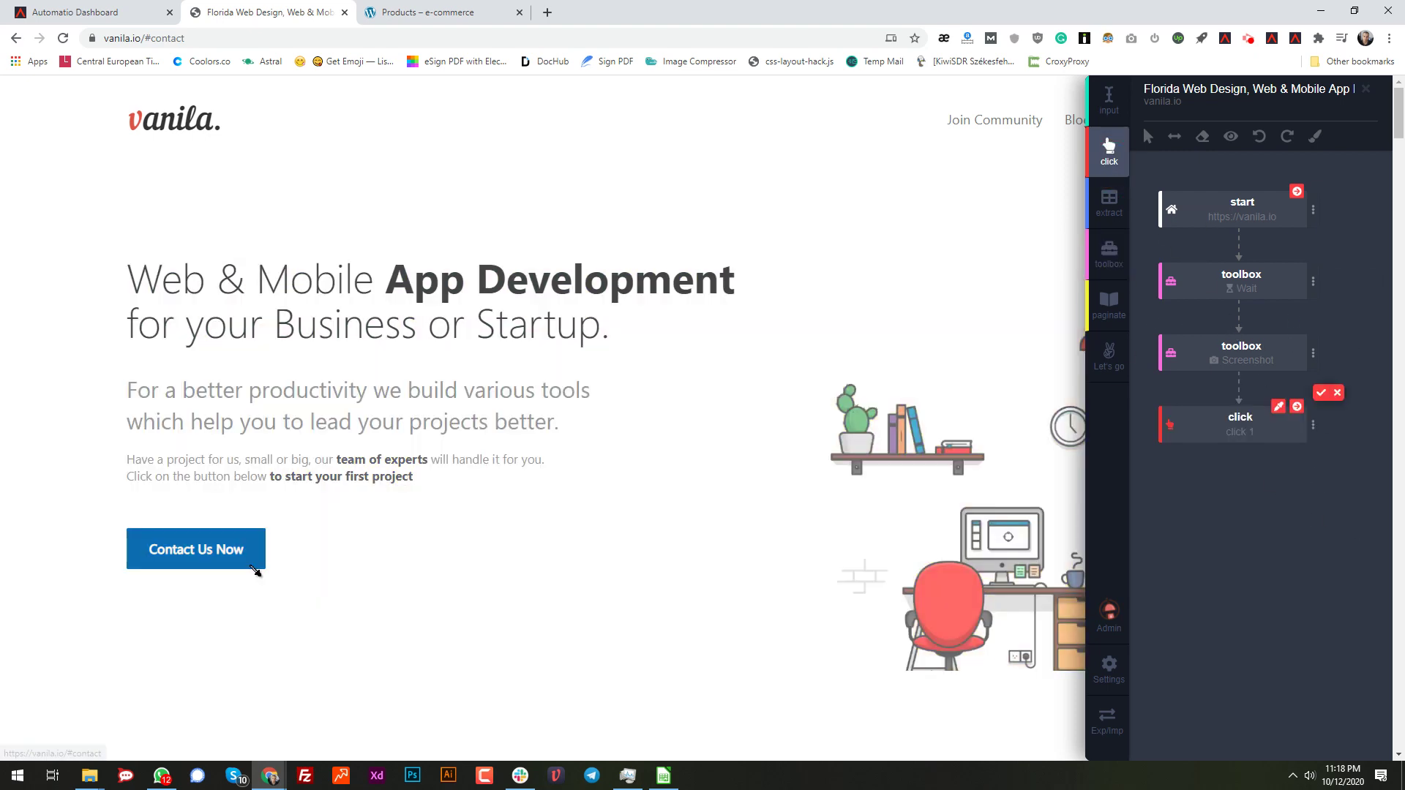
pyautogui.click(197, 549)
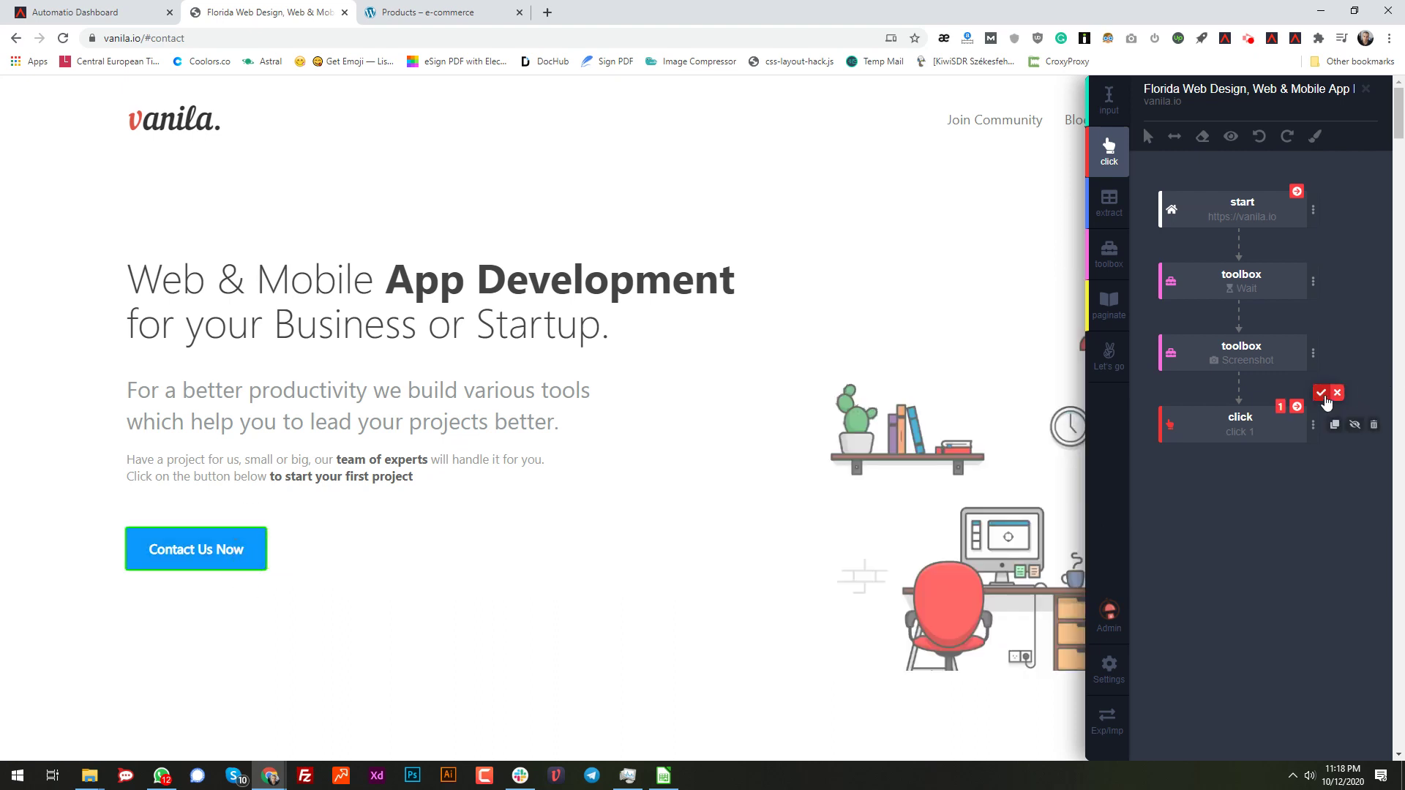
pyautogui.click(1325, 397)
# - Rename the click action "contact us button" and run it to reach the contact form
pyautogui.doubleClick(1244, 433)
pyautogui.write('cont')
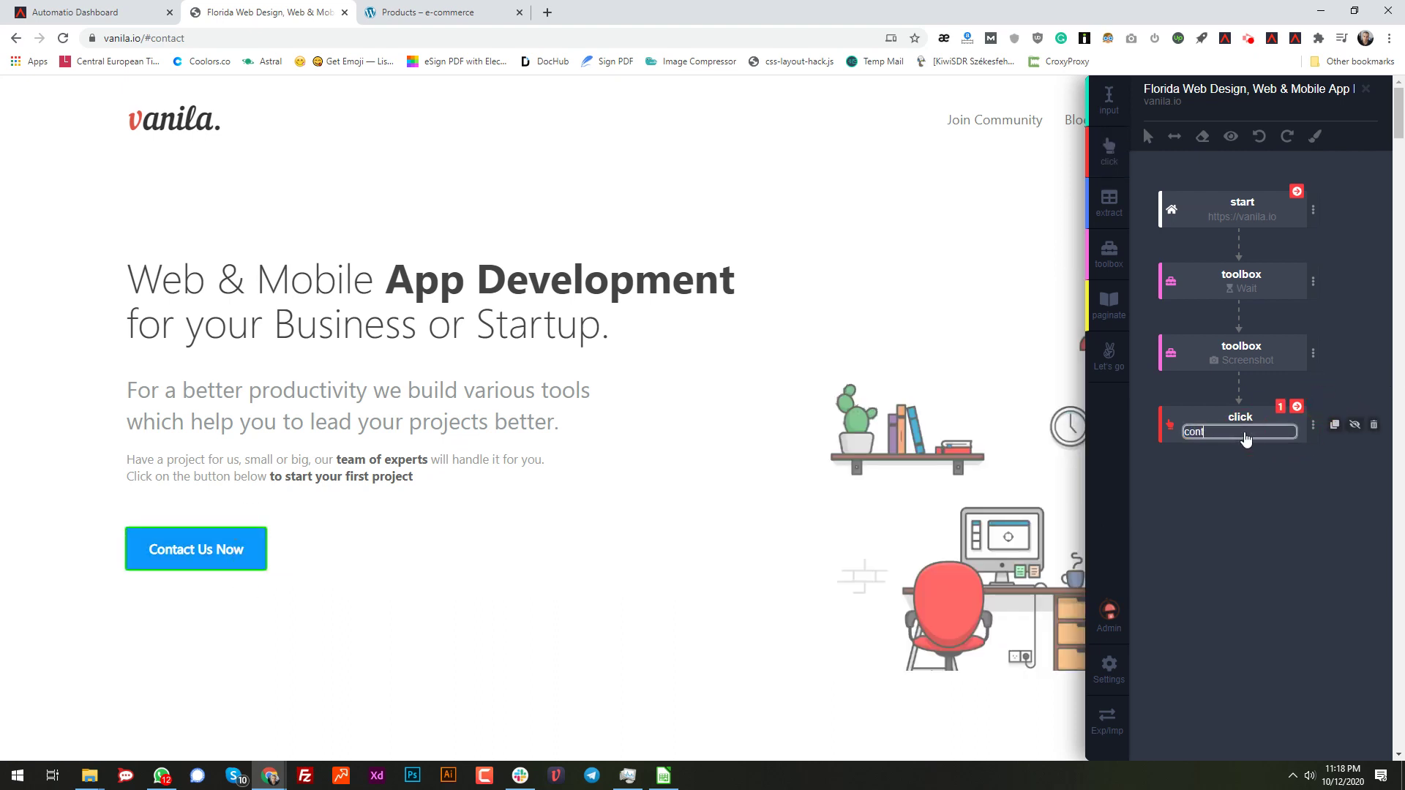
pyautogui.write('act ')
pyautogui.write('us b')
pyautogui.write('utton')
pyautogui.press('Return')
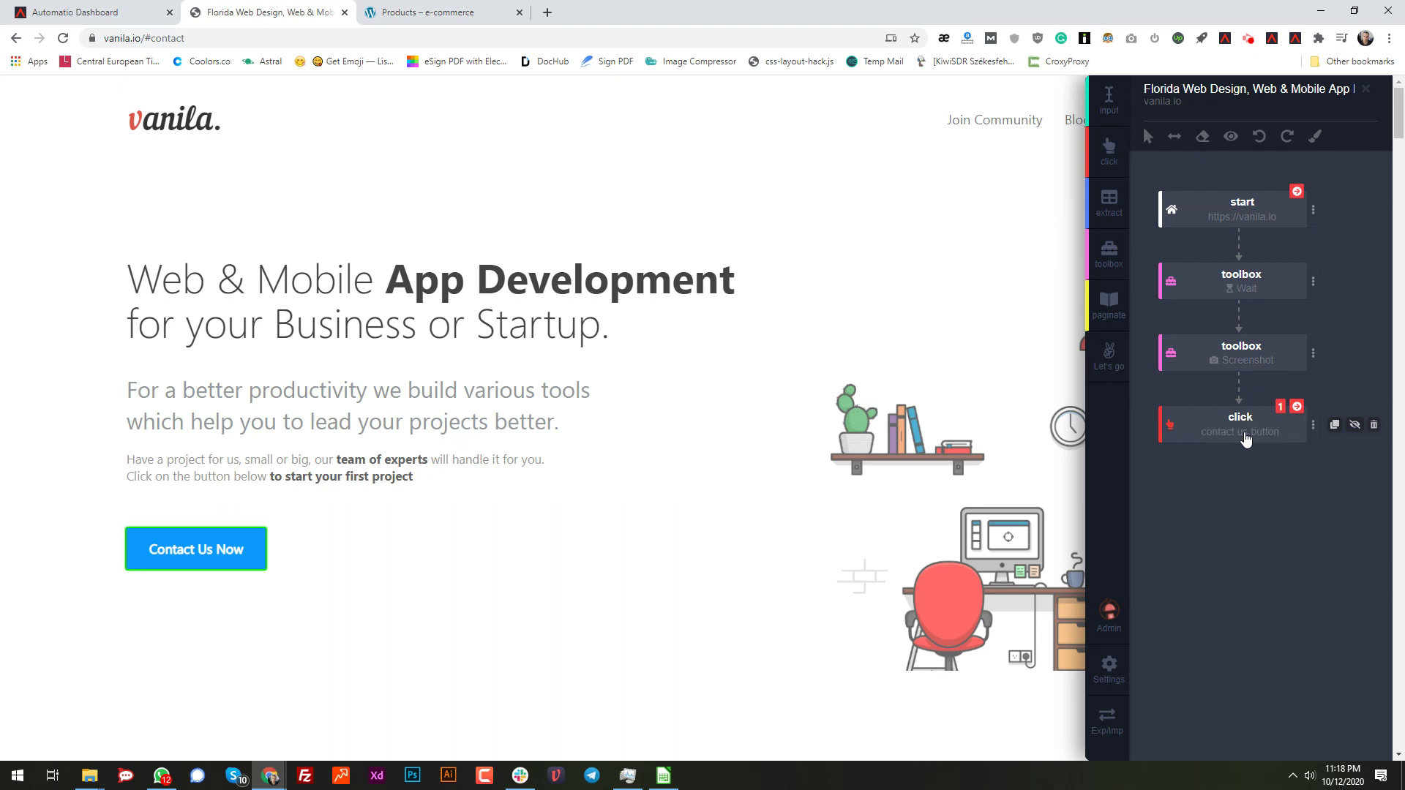
pyautogui.click(1297, 407)
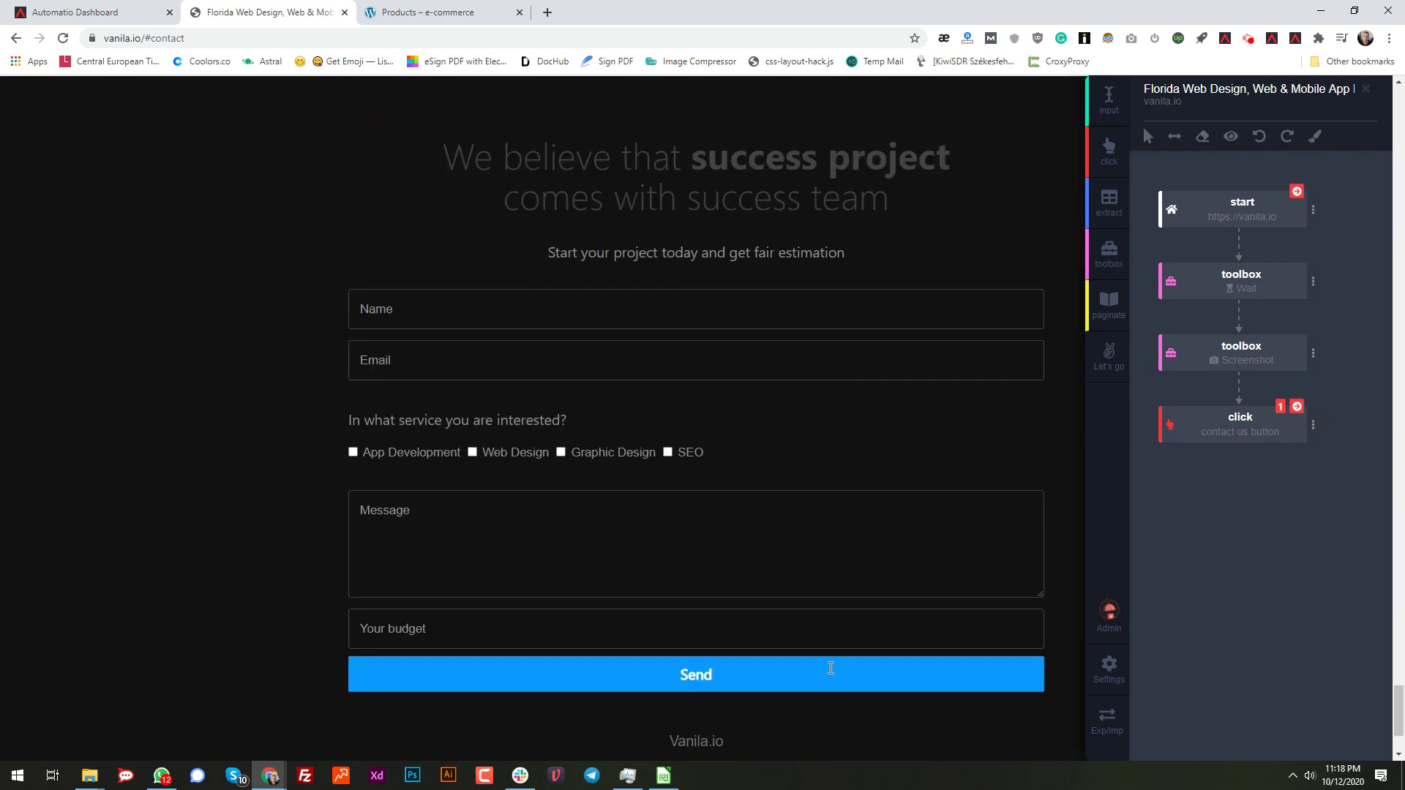
# - Duplicate the Wait and Screenshot toolbox actions to follow the contact us button click
pyautogui.moveTo(1315, 421)
pyautogui.click(1336, 283)
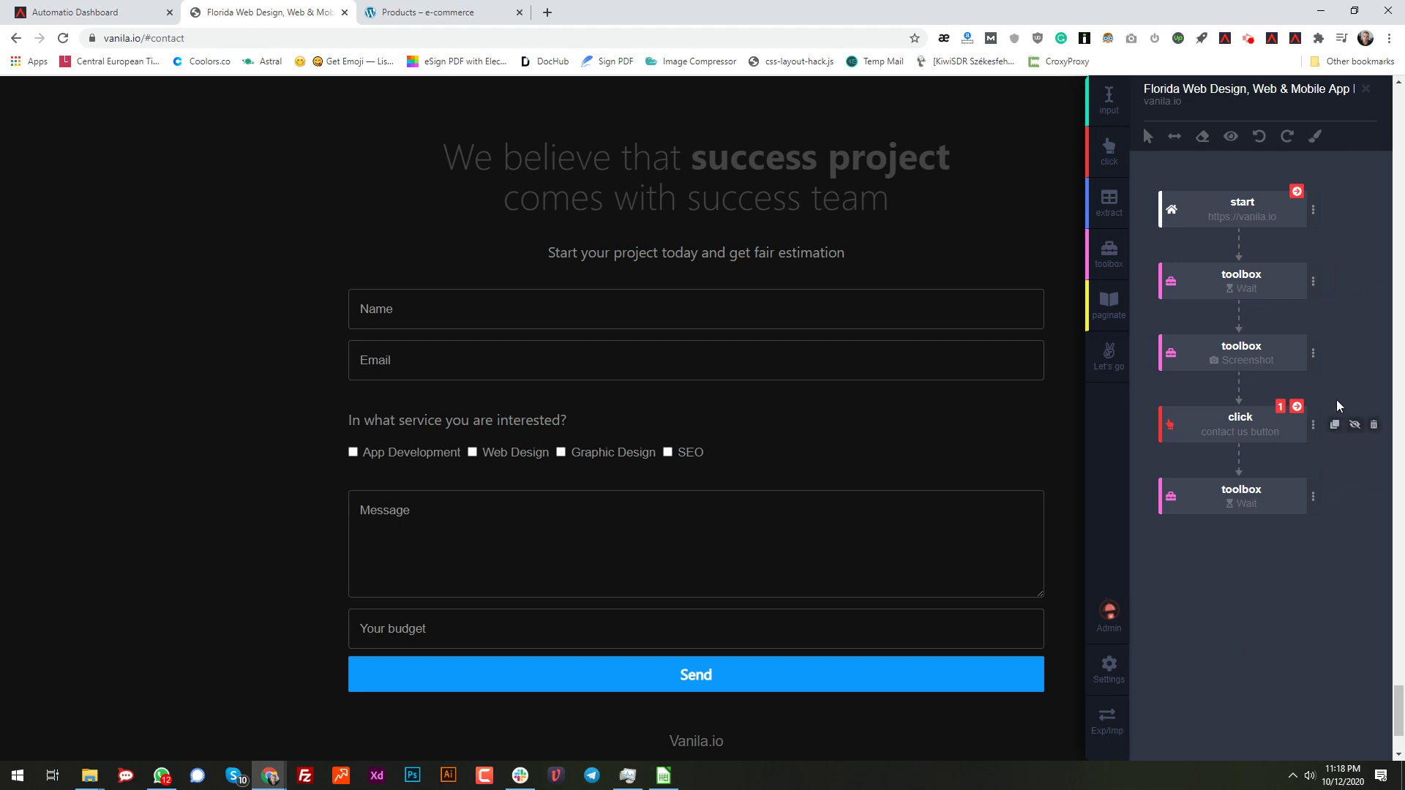
pyautogui.click(1335, 354)
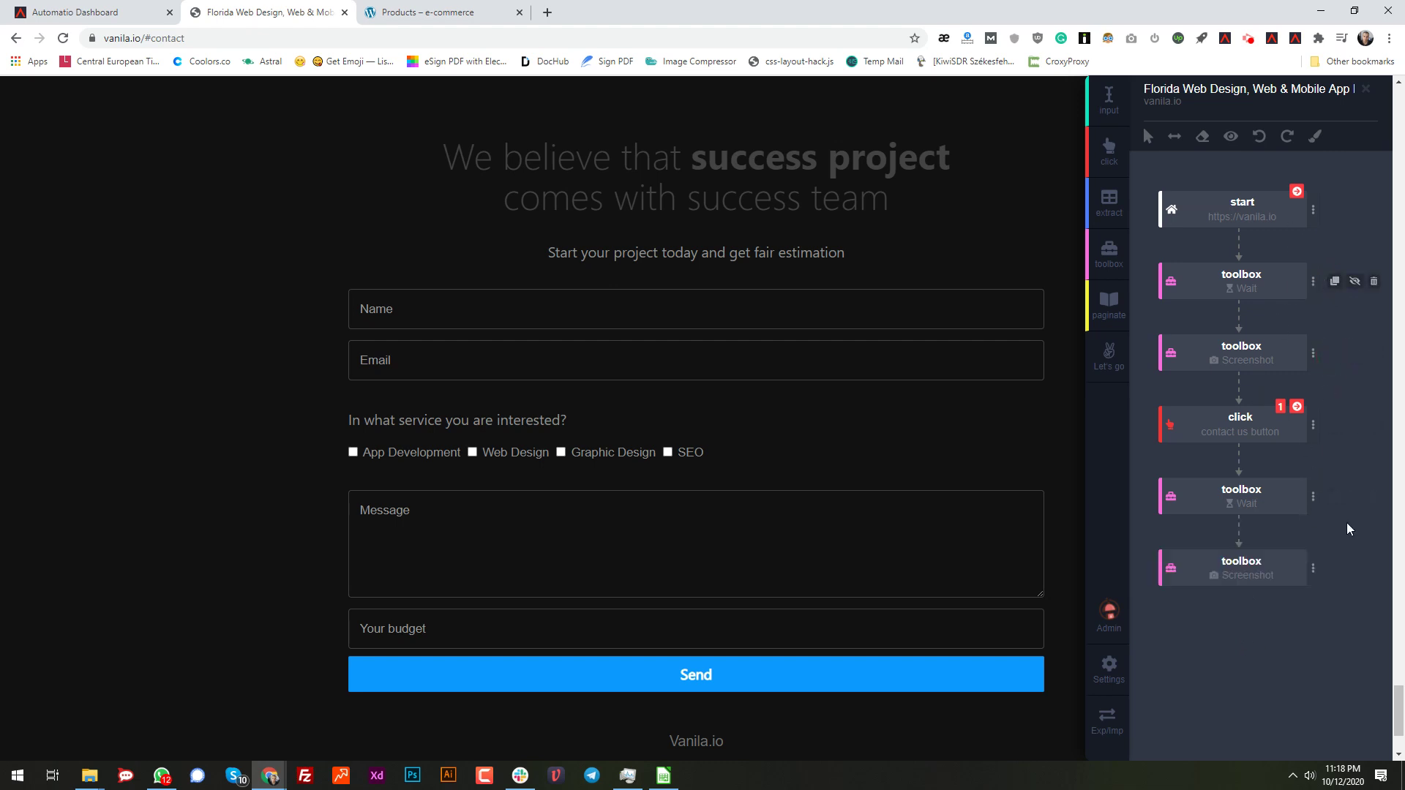
# - Look over the contact form and its Name and Email fields
pyautogui.moveTo(1349, 581)
pyautogui.scroll(-2, 854, 454)
pyautogui.scroll(4, 854, 455)
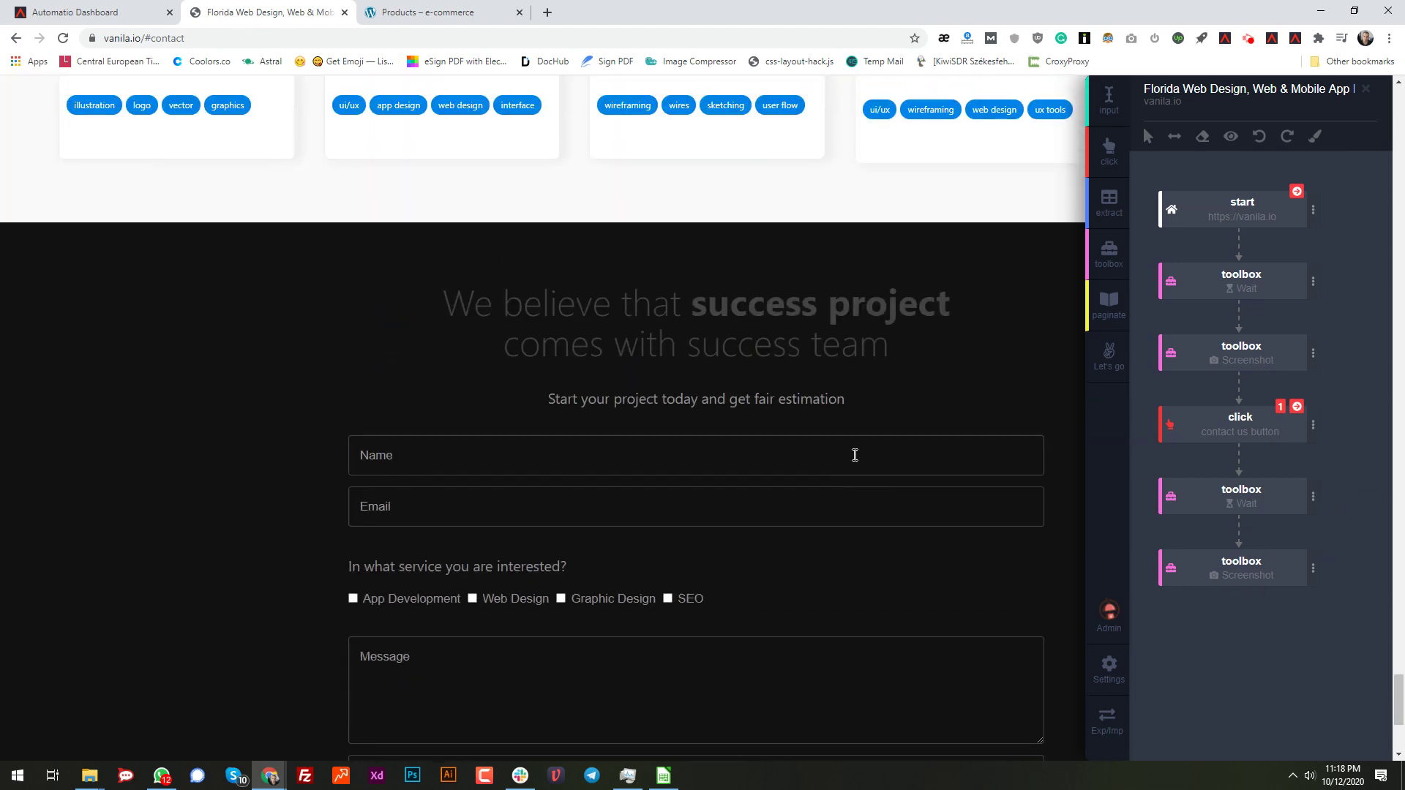
pyautogui.scroll(-2, 492, 439)
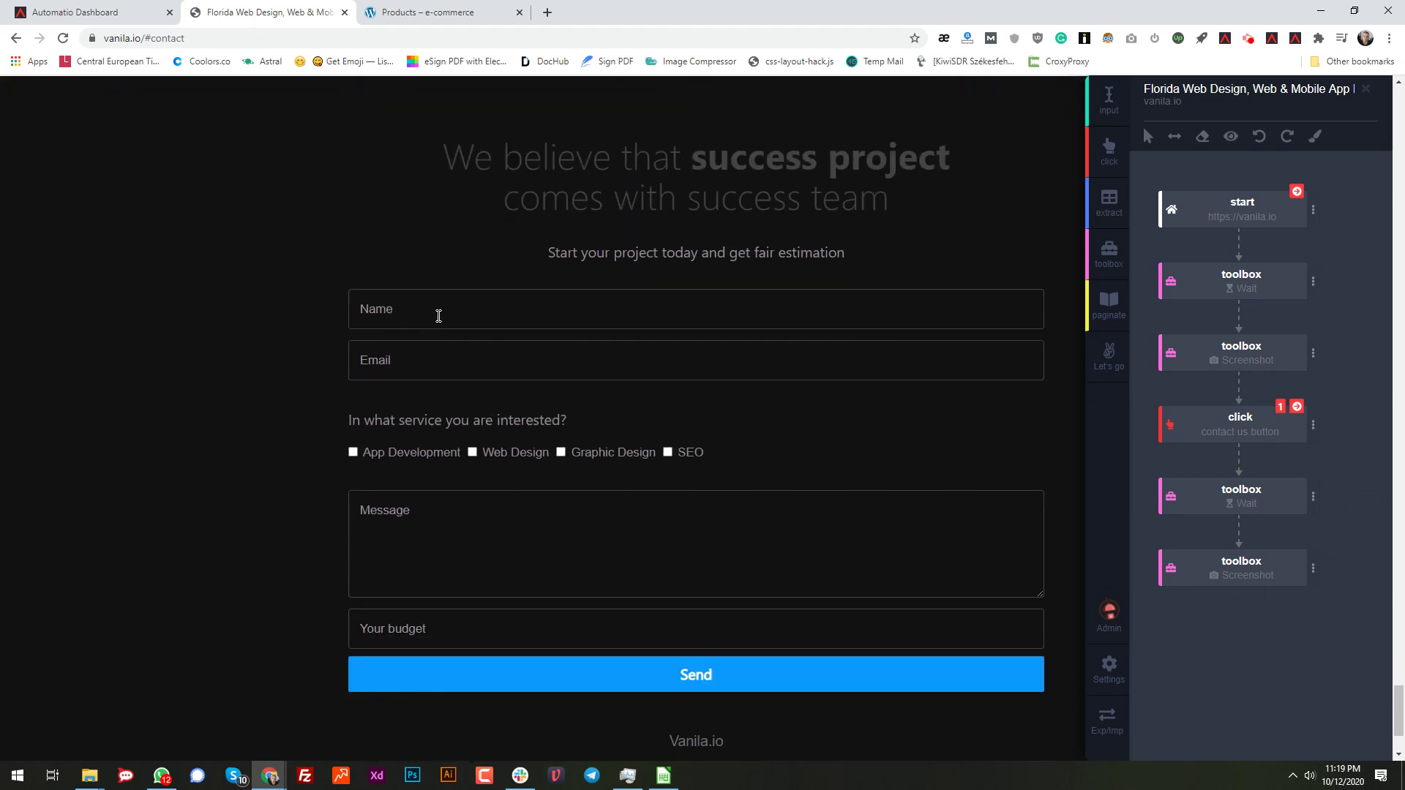
pyautogui.click(417, 308)
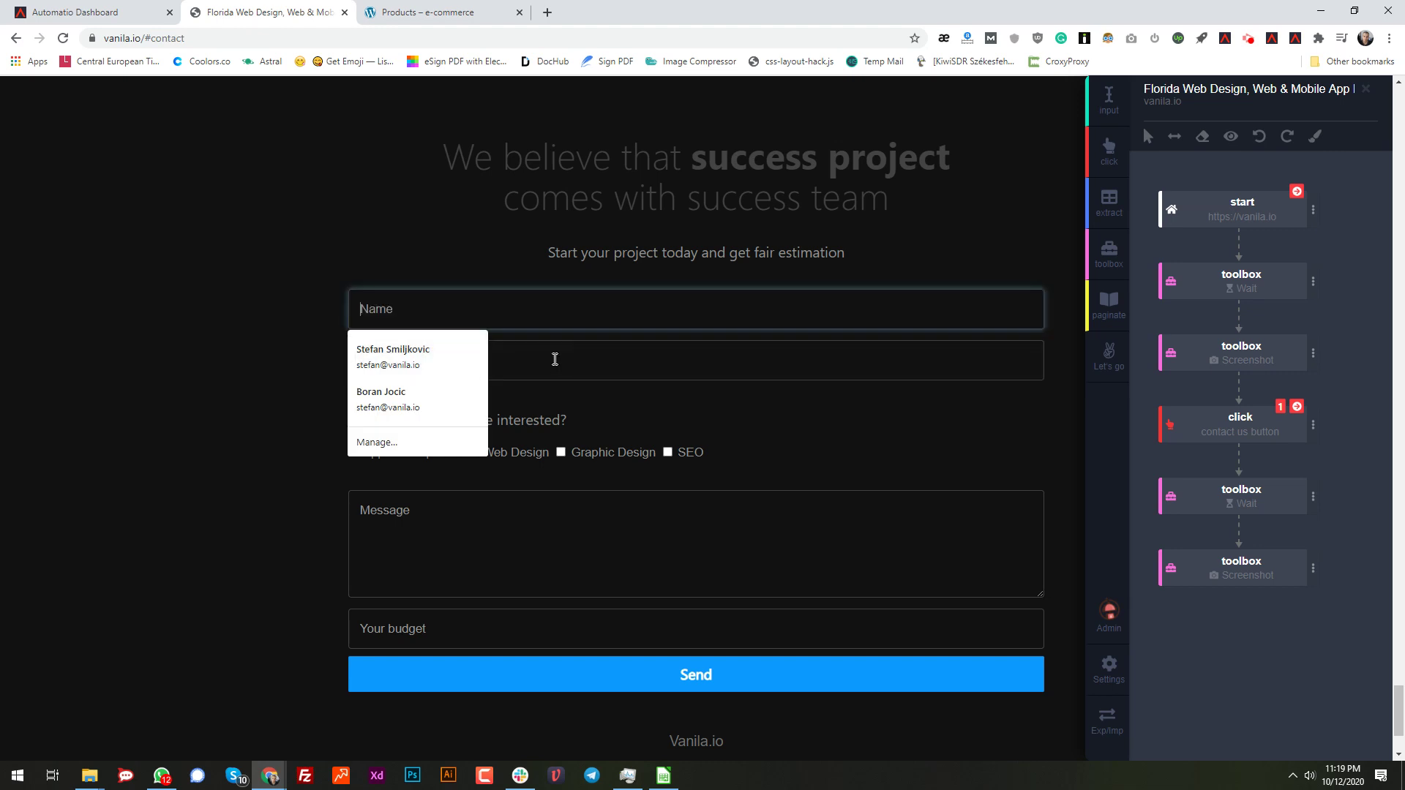
pyautogui.click(555, 359)
pyautogui.click(235, 401)
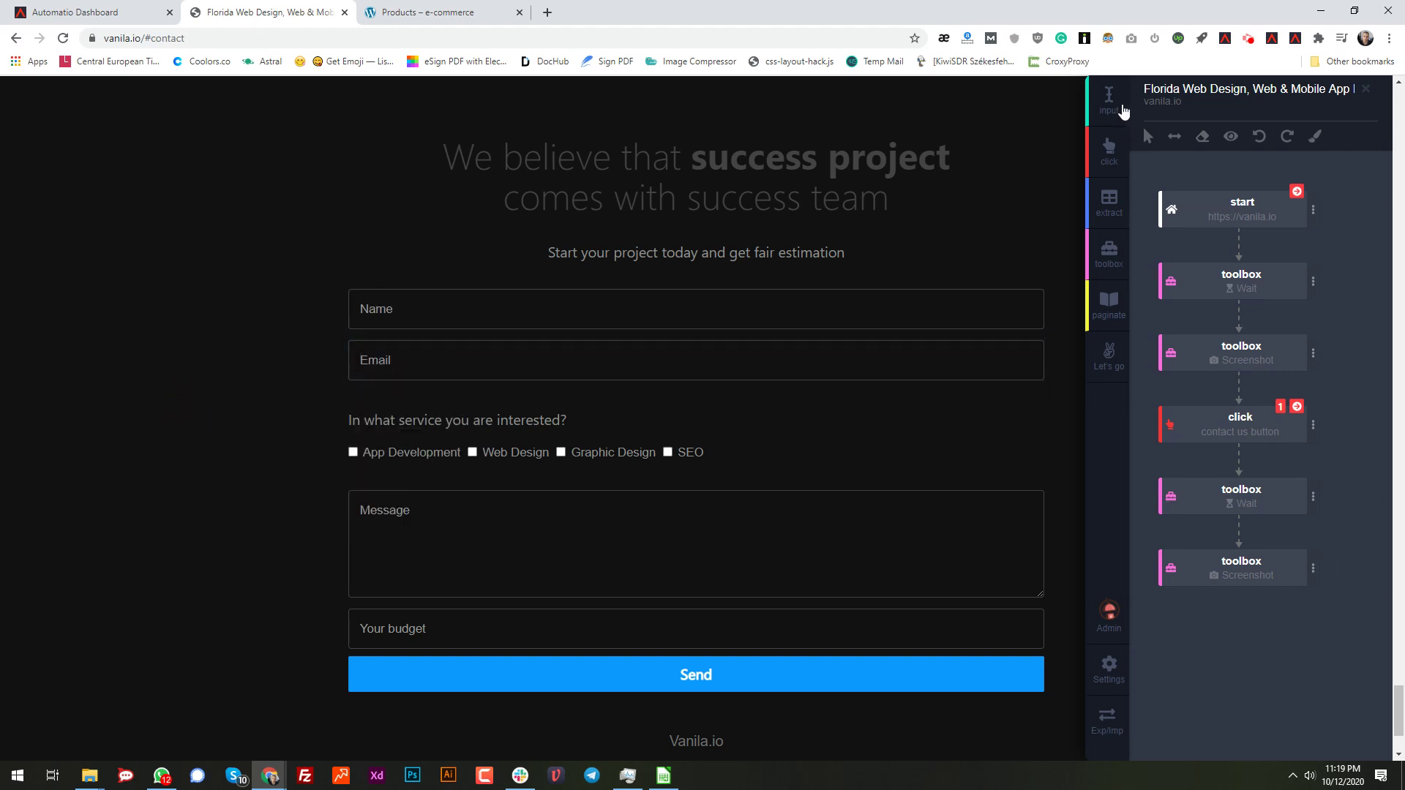
# - Add two input actions, one targeting the form's Name field and one targeting its Email field
pyautogui.click(1108, 100)
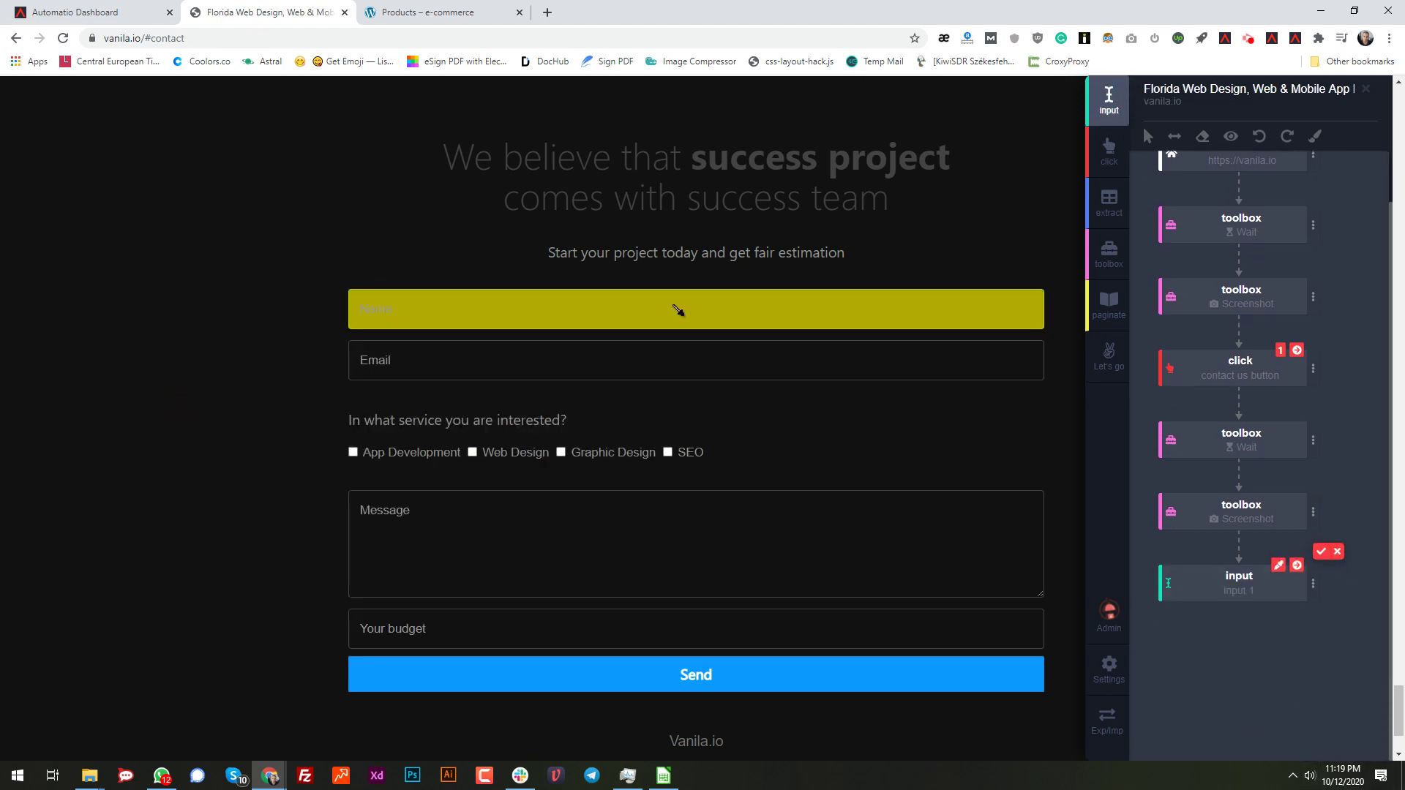
pyautogui.click(675, 308)
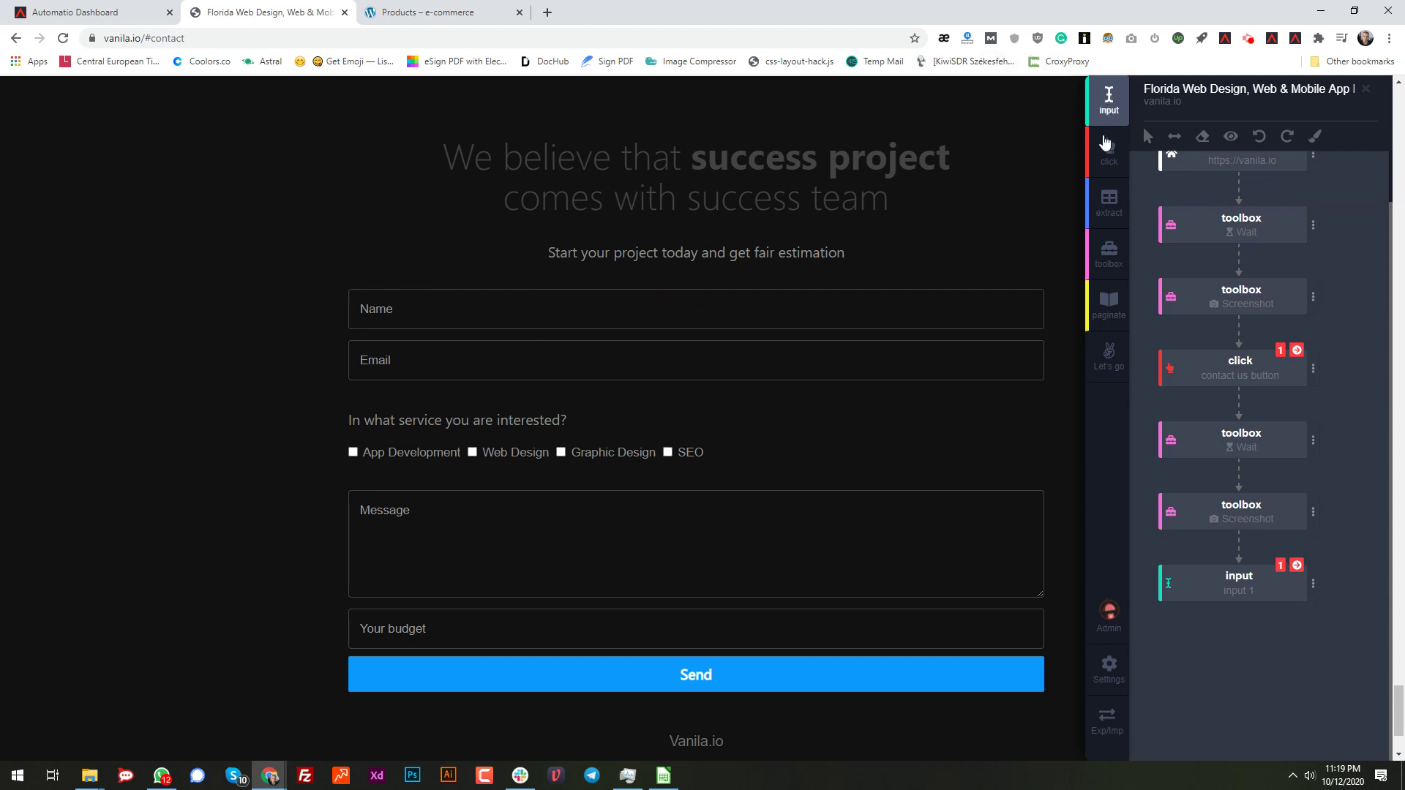
pyautogui.click(1107, 104)
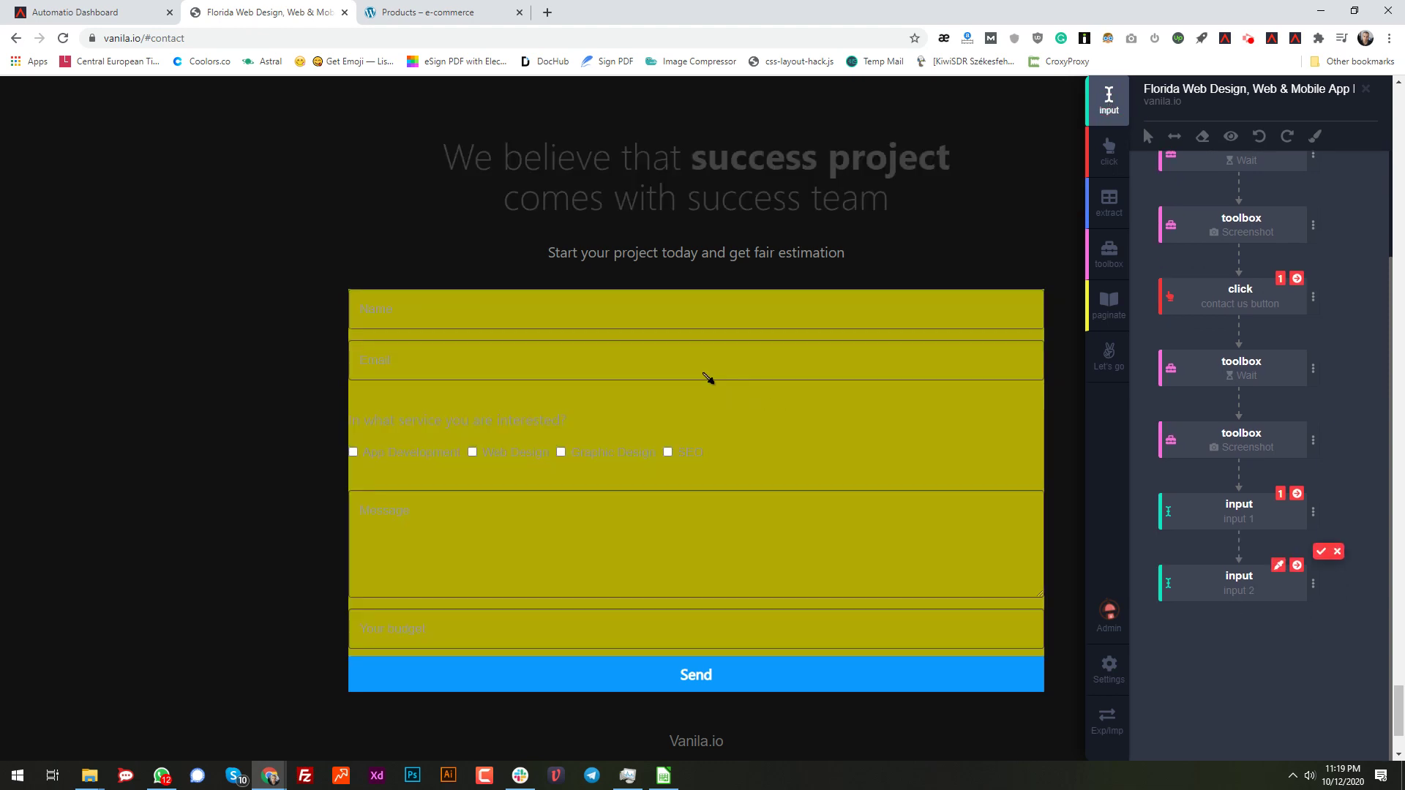
pyautogui.click(701, 361)
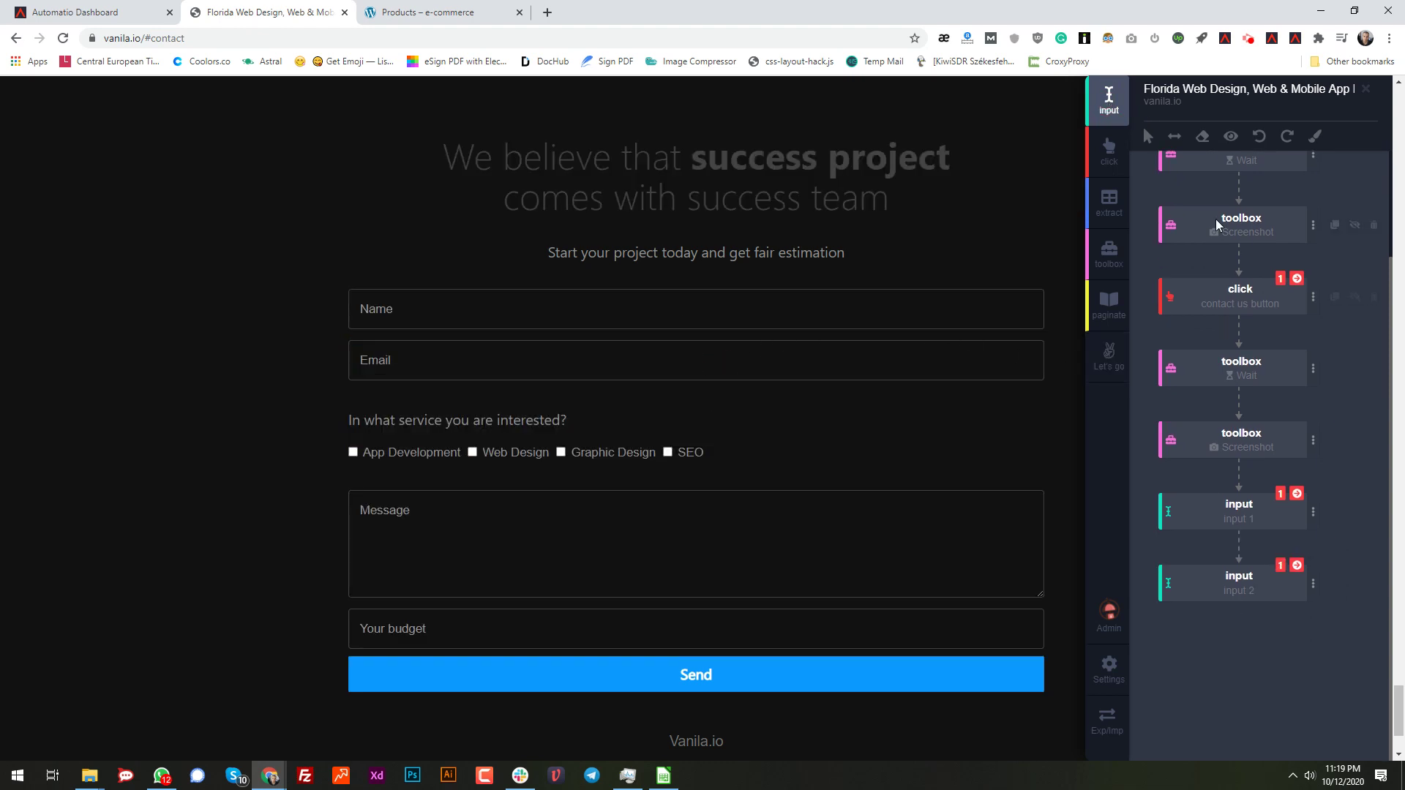
# - Add a click action targeting the App Development checkbox
pyautogui.click(1108, 150)
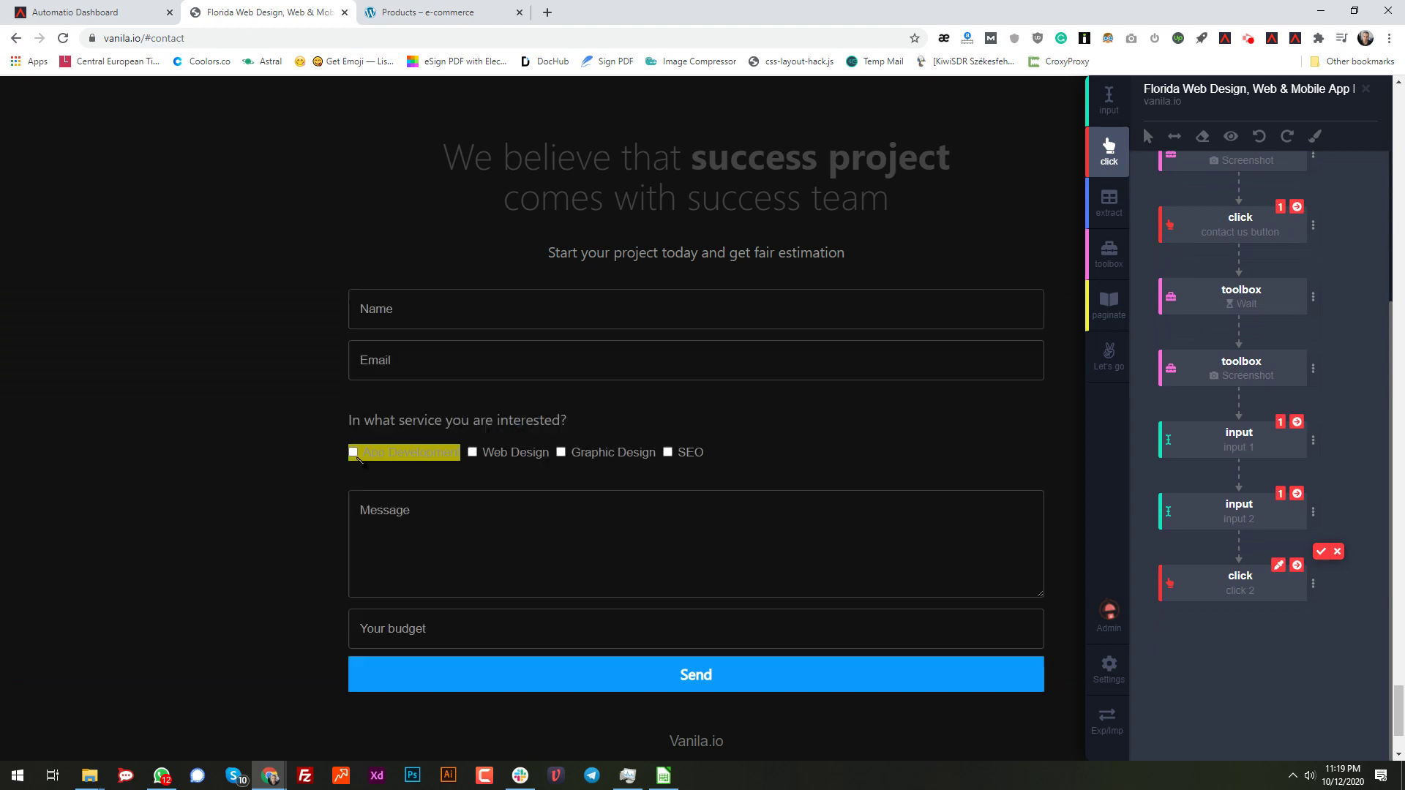
pyautogui.click(354, 453)
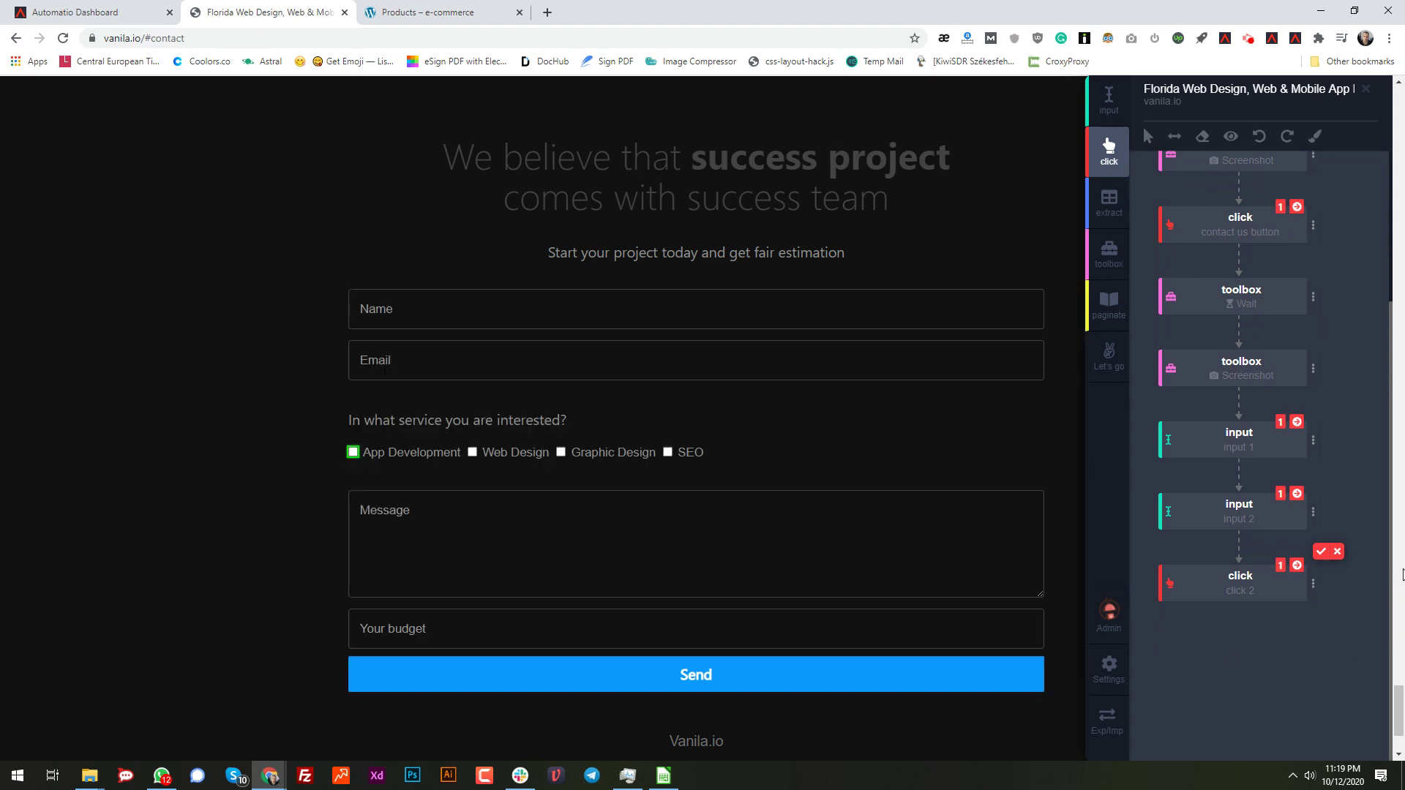
pyautogui.click(1322, 554)
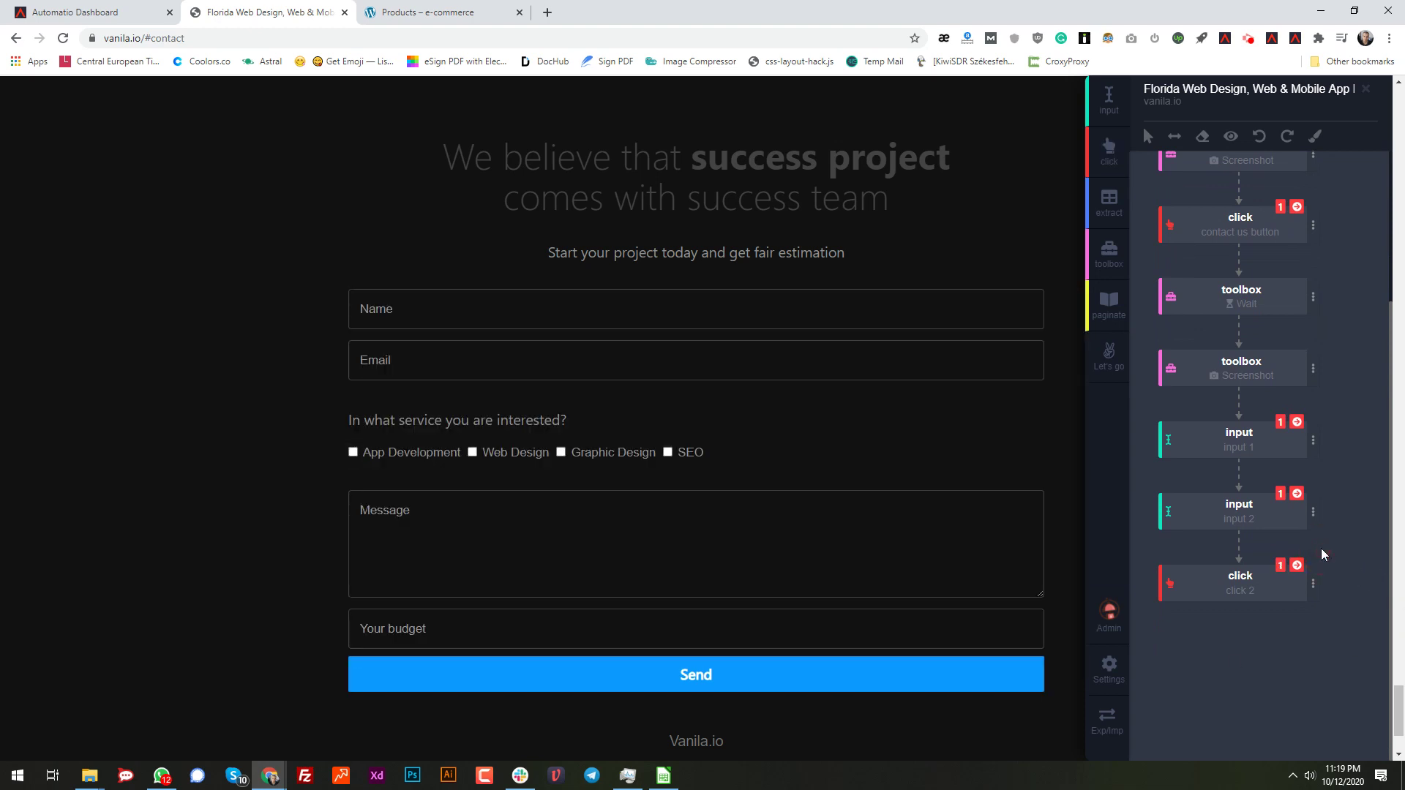
# - Add two input actions, one targeting the form's Message field and one targeting its Your budget field
pyautogui.click(1109, 99)
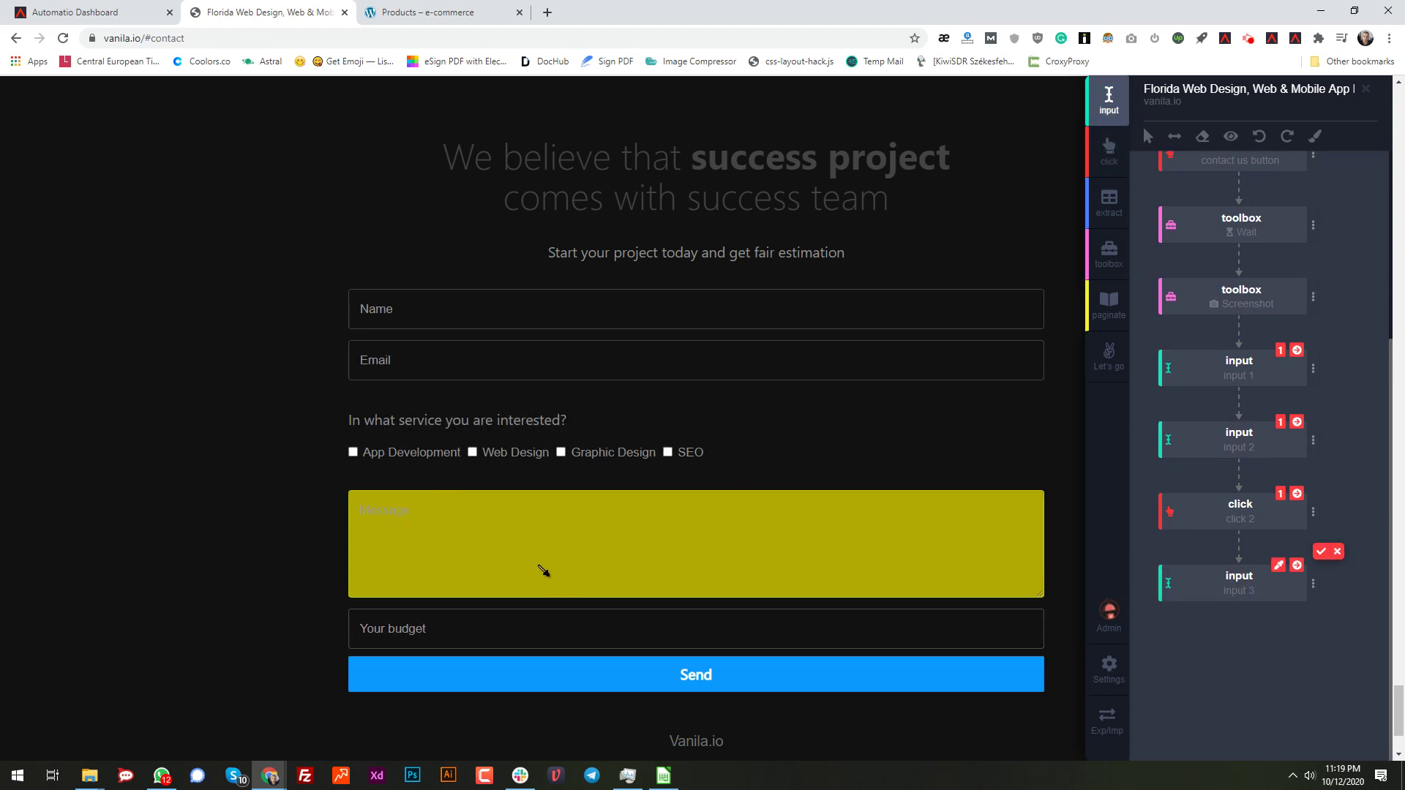
pyautogui.click(524, 554)
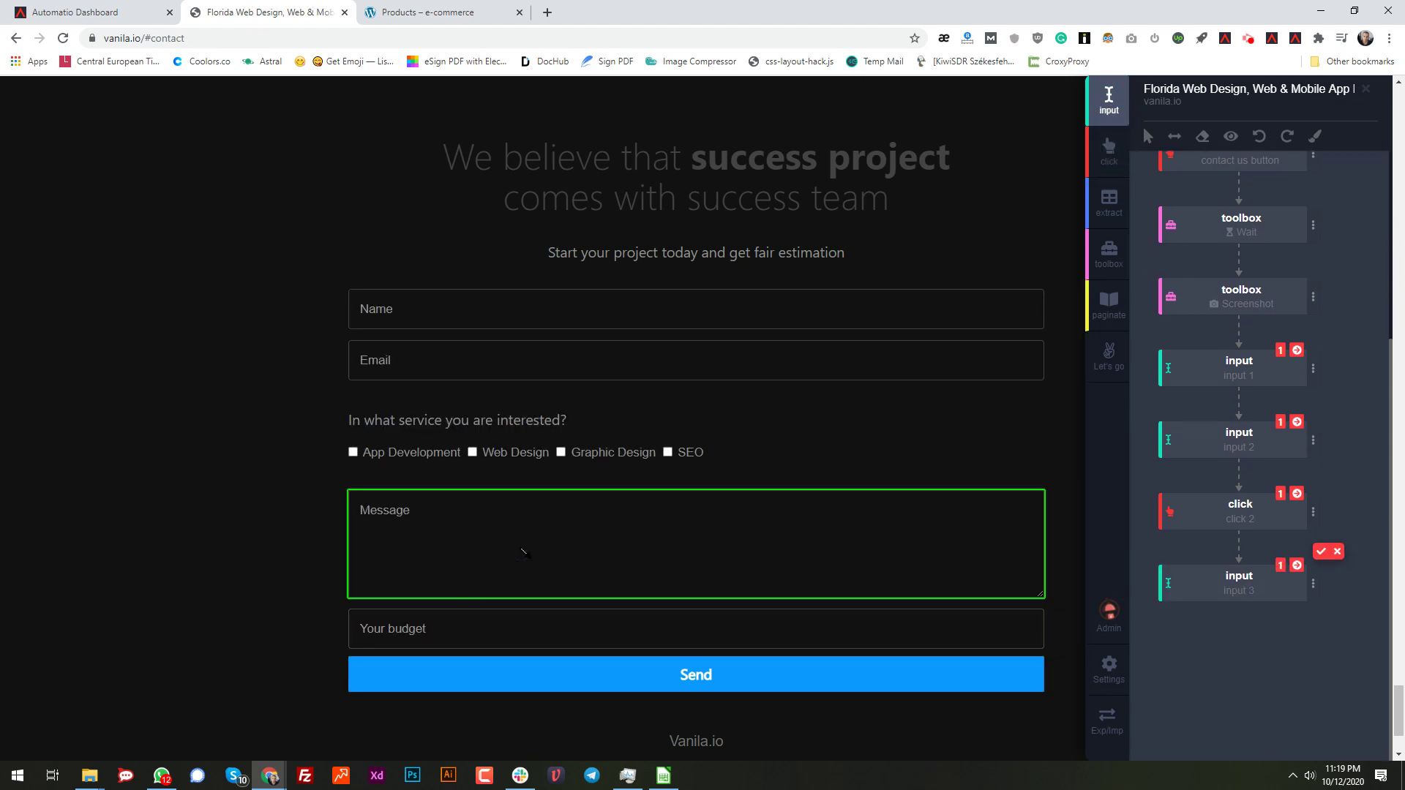
pyautogui.press('Return')
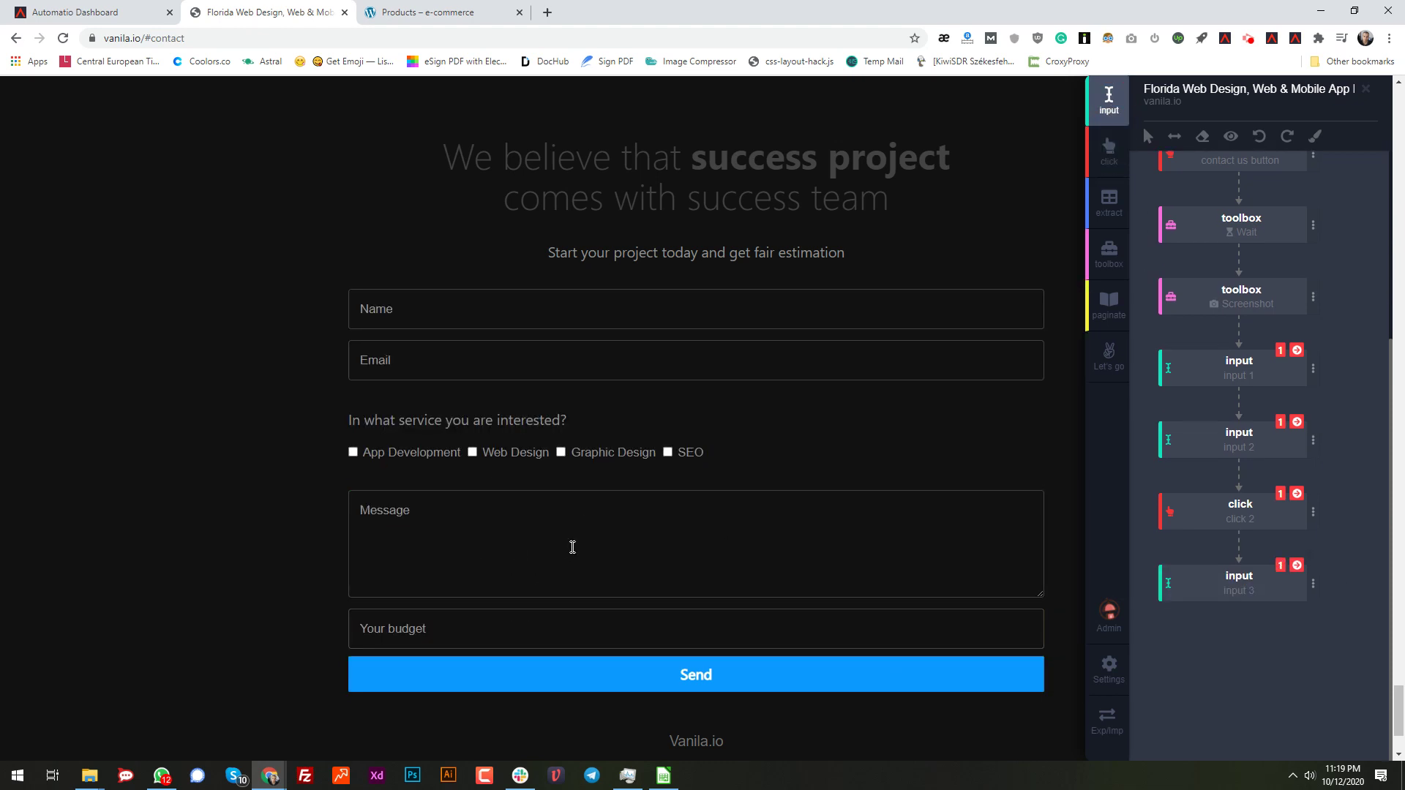
pyautogui.click(1108, 99)
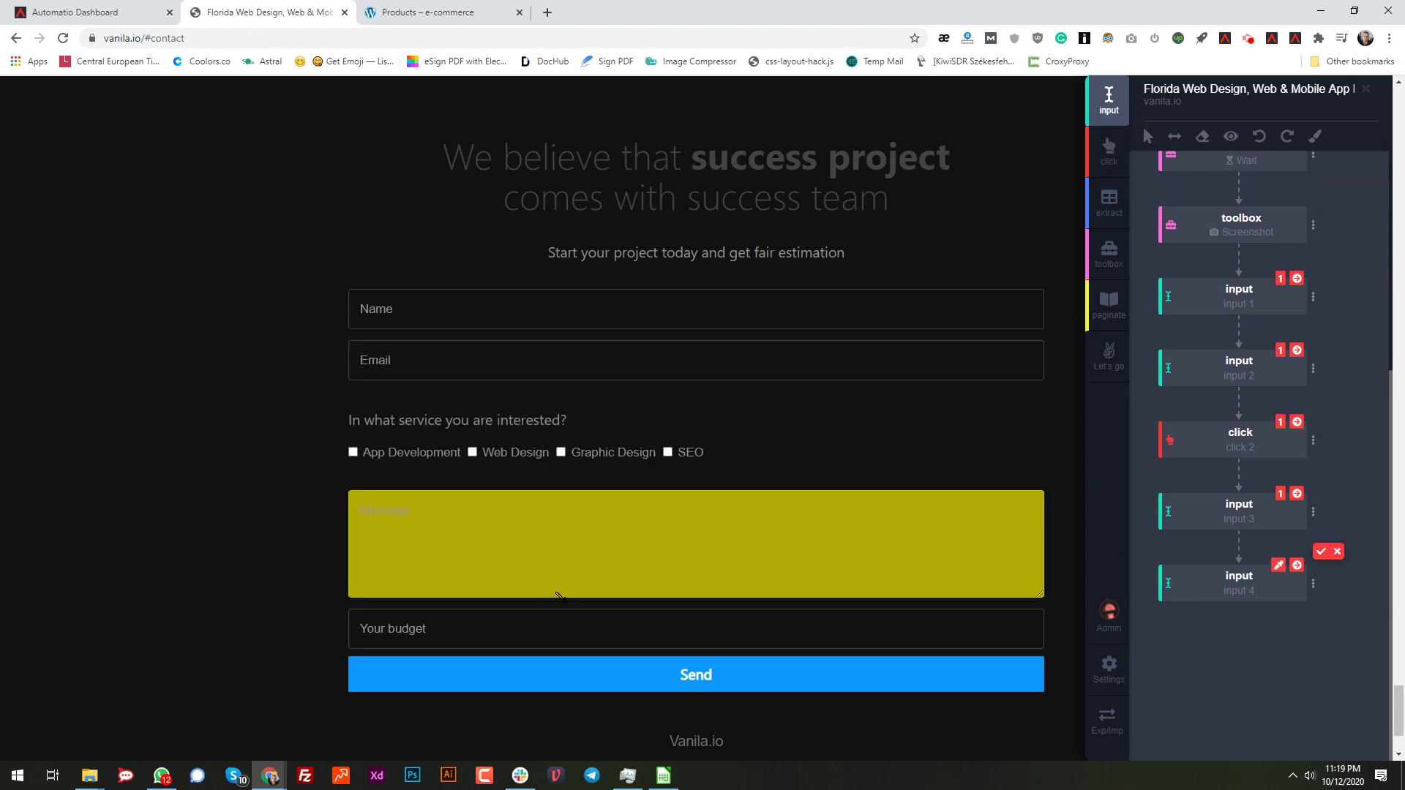
pyautogui.click(524, 631)
pyautogui.press('Return')
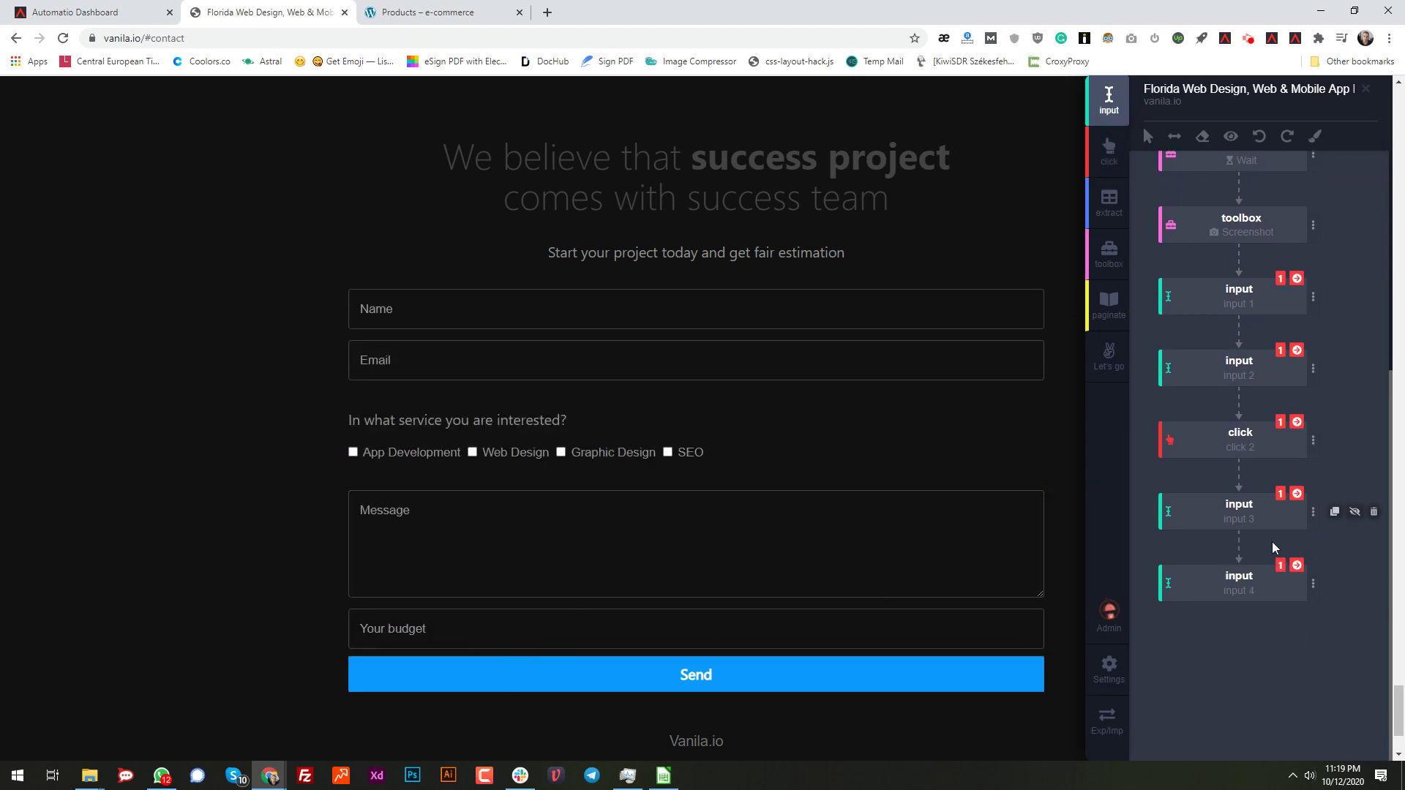
# - Add a click action targeting the form's Send button
pyautogui.click(1109, 150)
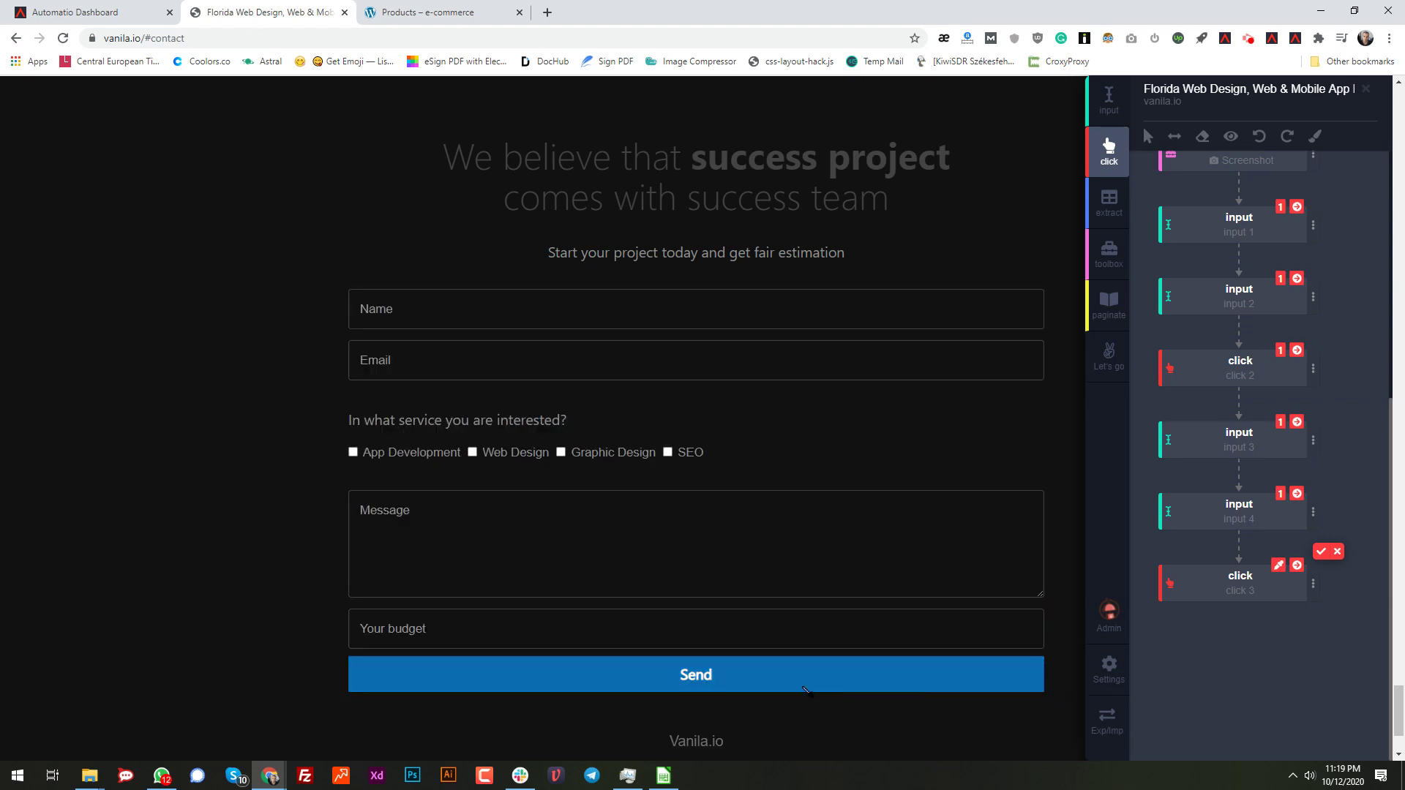
pyautogui.click(585, 679)
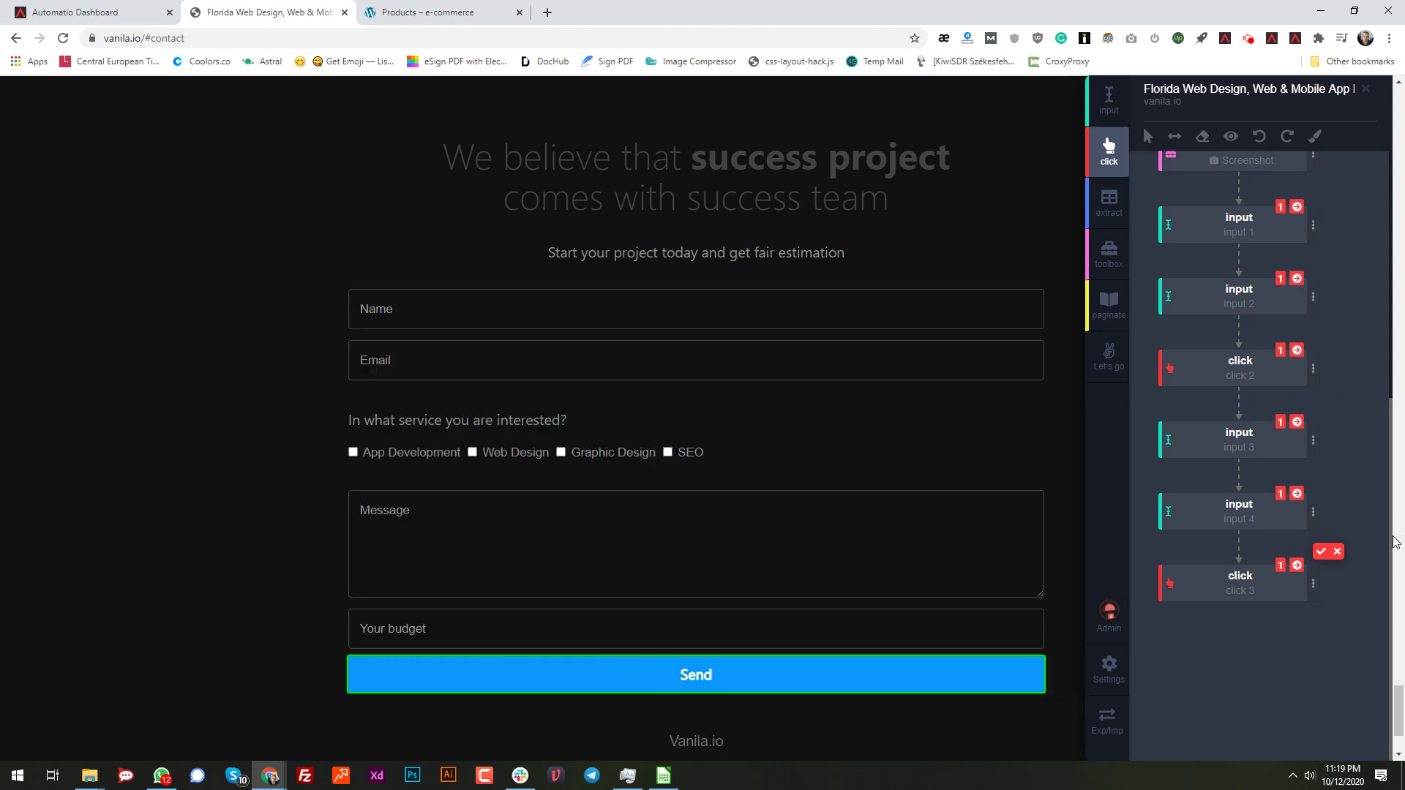
pyautogui.click(1320, 553)
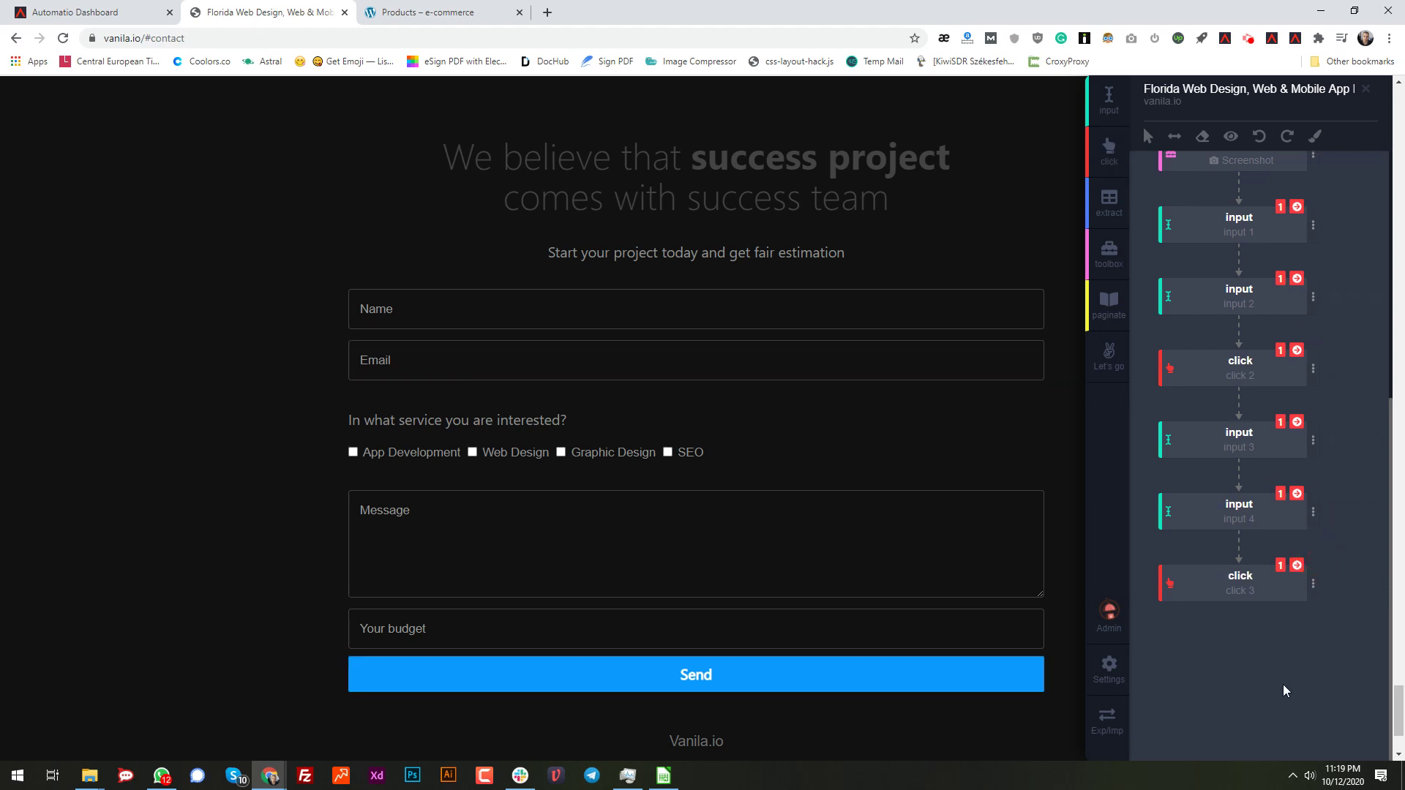
# - Rename the Name field's input action as "name" and the Email field's input action as "email"
pyautogui.scroll(2, 1237, 644)
pyautogui.scroll(-2, 1237, 490)
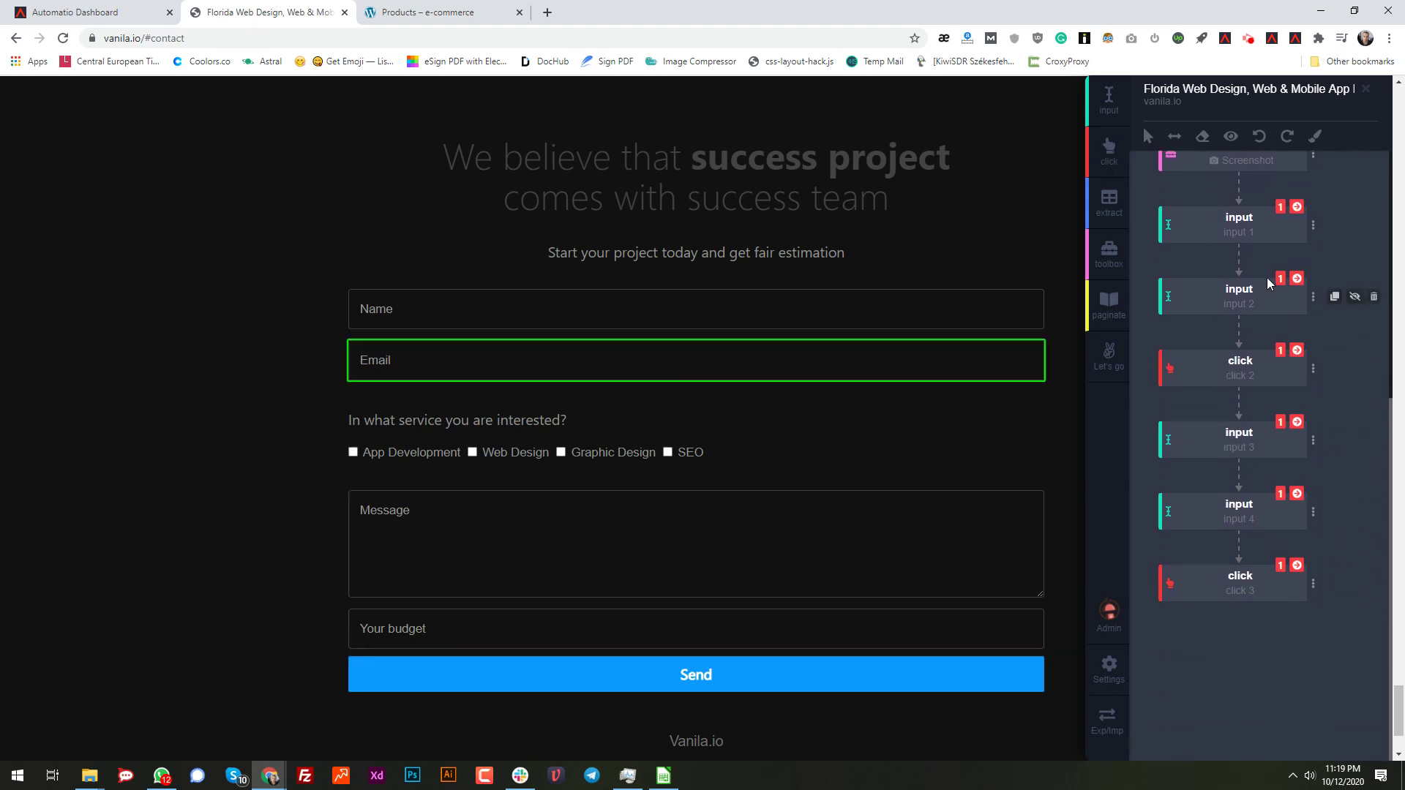
pyautogui.scroll(1, 1185, 241)
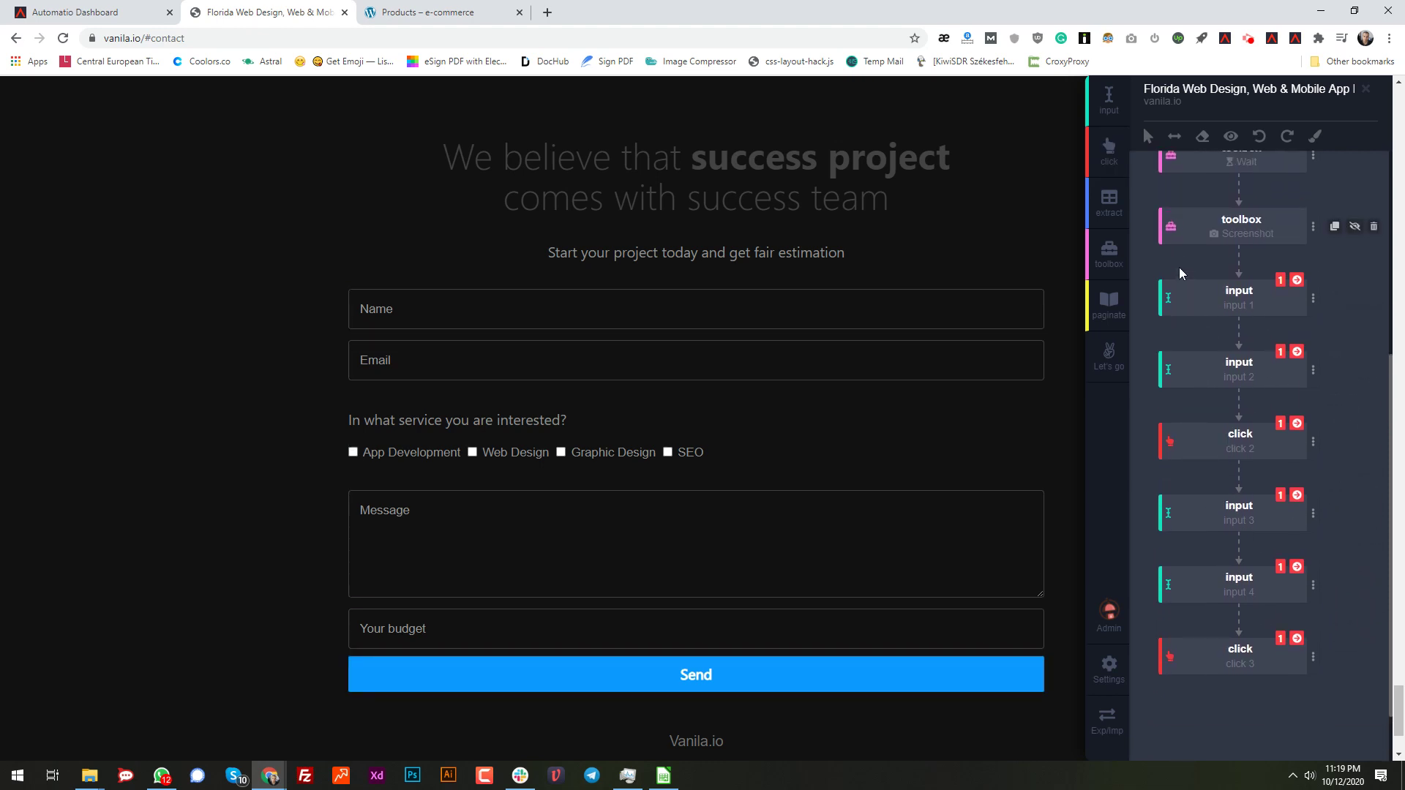
pyautogui.doubleClick(1247, 311)
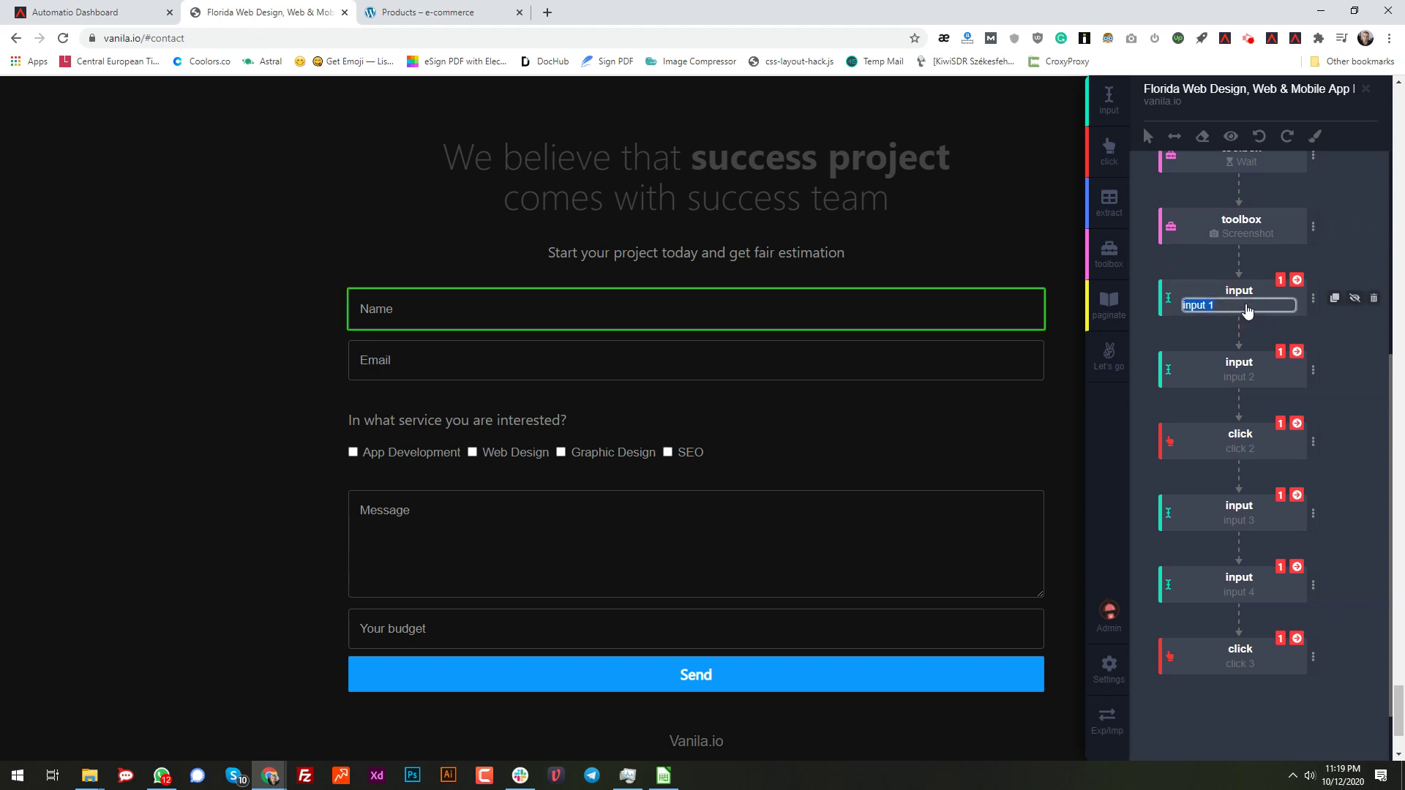
pyautogui.write('name')
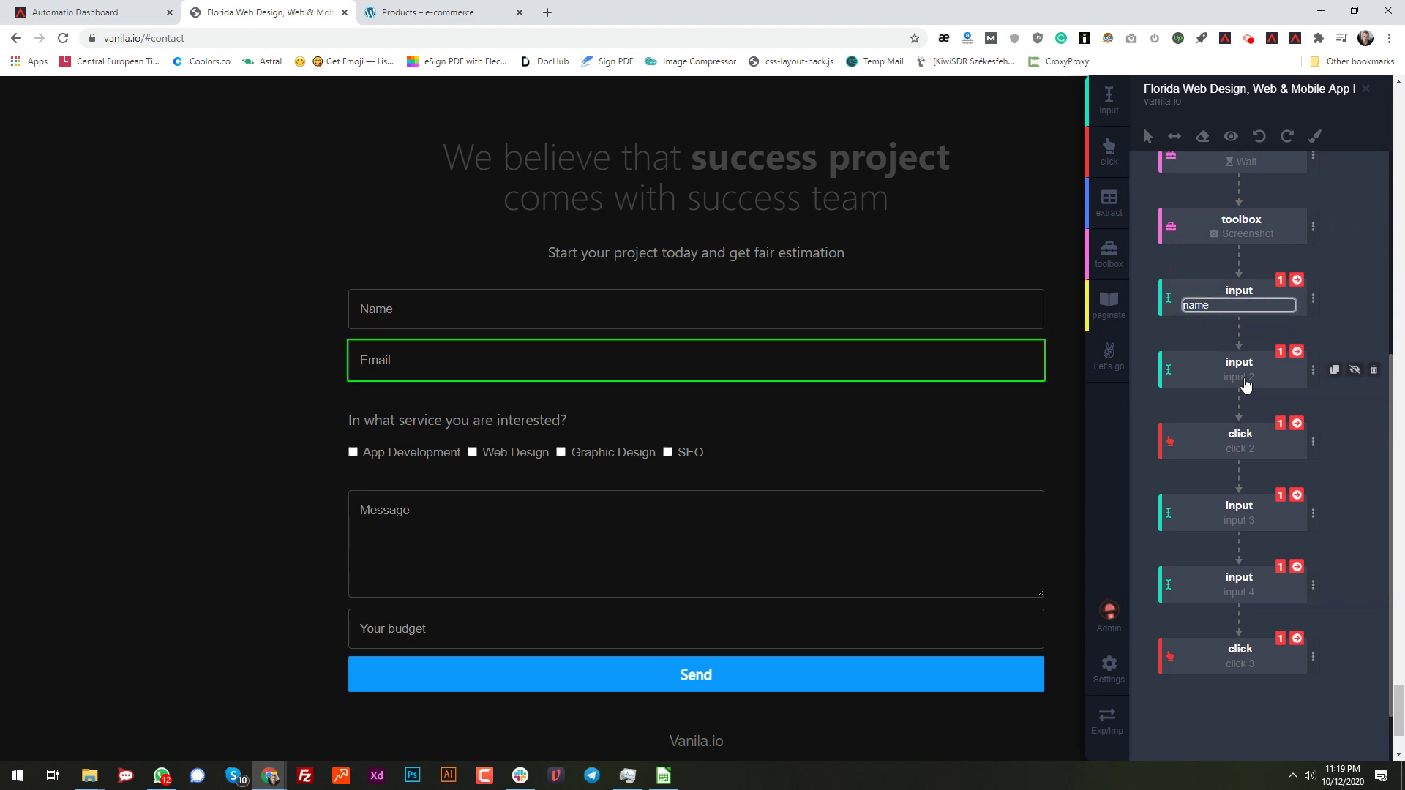
pyautogui.doubleClick(1232, 370)
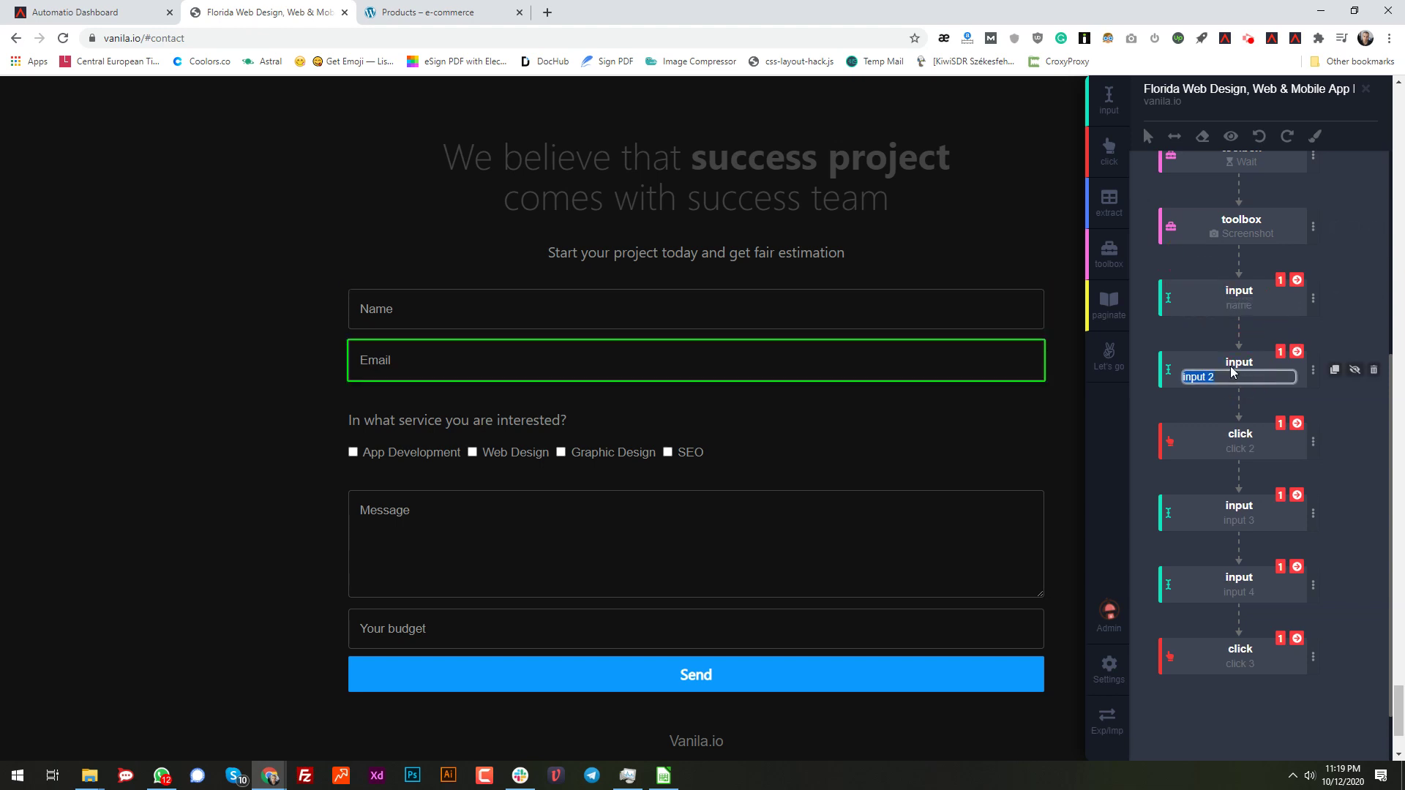
# - Rename the App Development click action as "service category" and the Message field's input action as "message"
pyautogui.doubleClick(1240, 449)
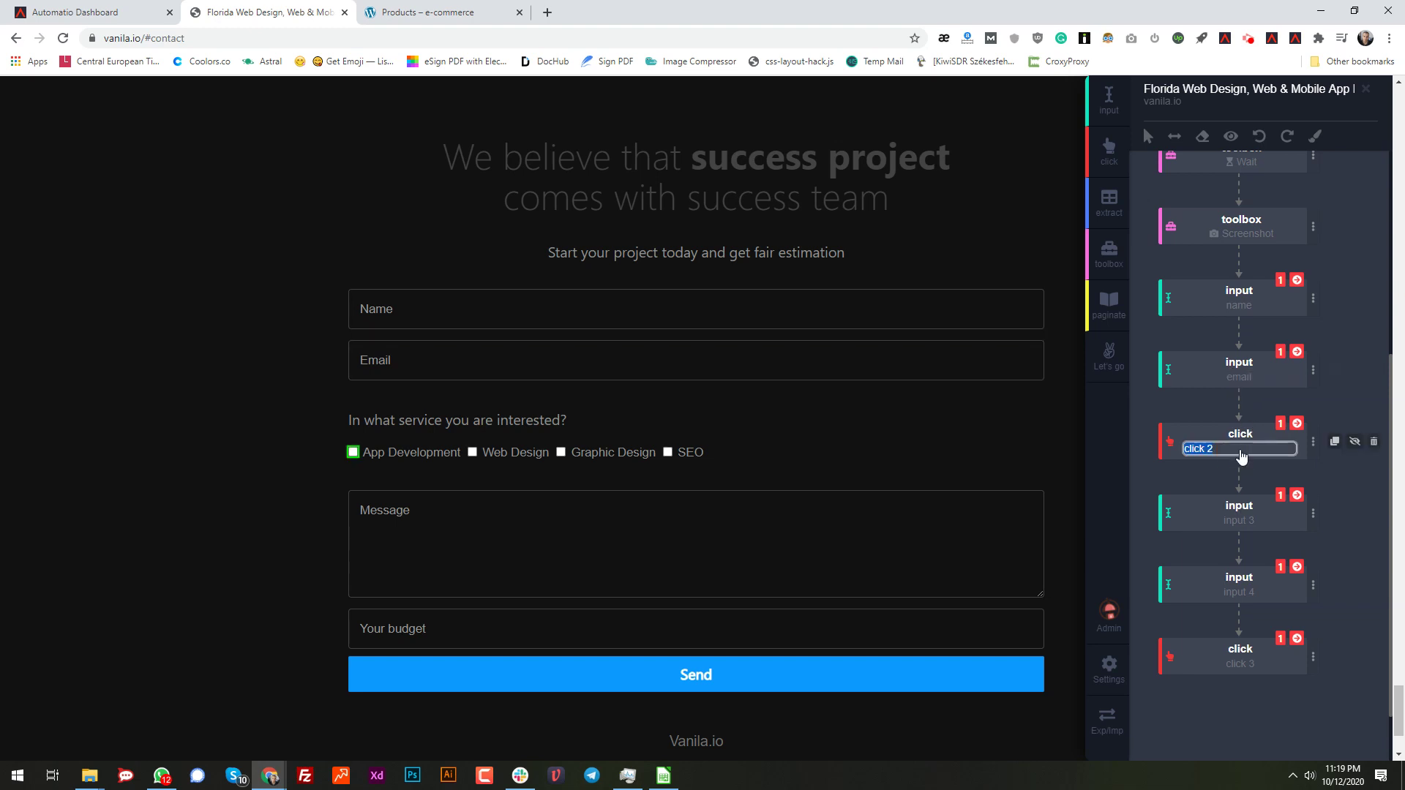
pyautogui.write('service category')
pyautogui.press('Return')
pyautogui.doubleClick(1242, 521)
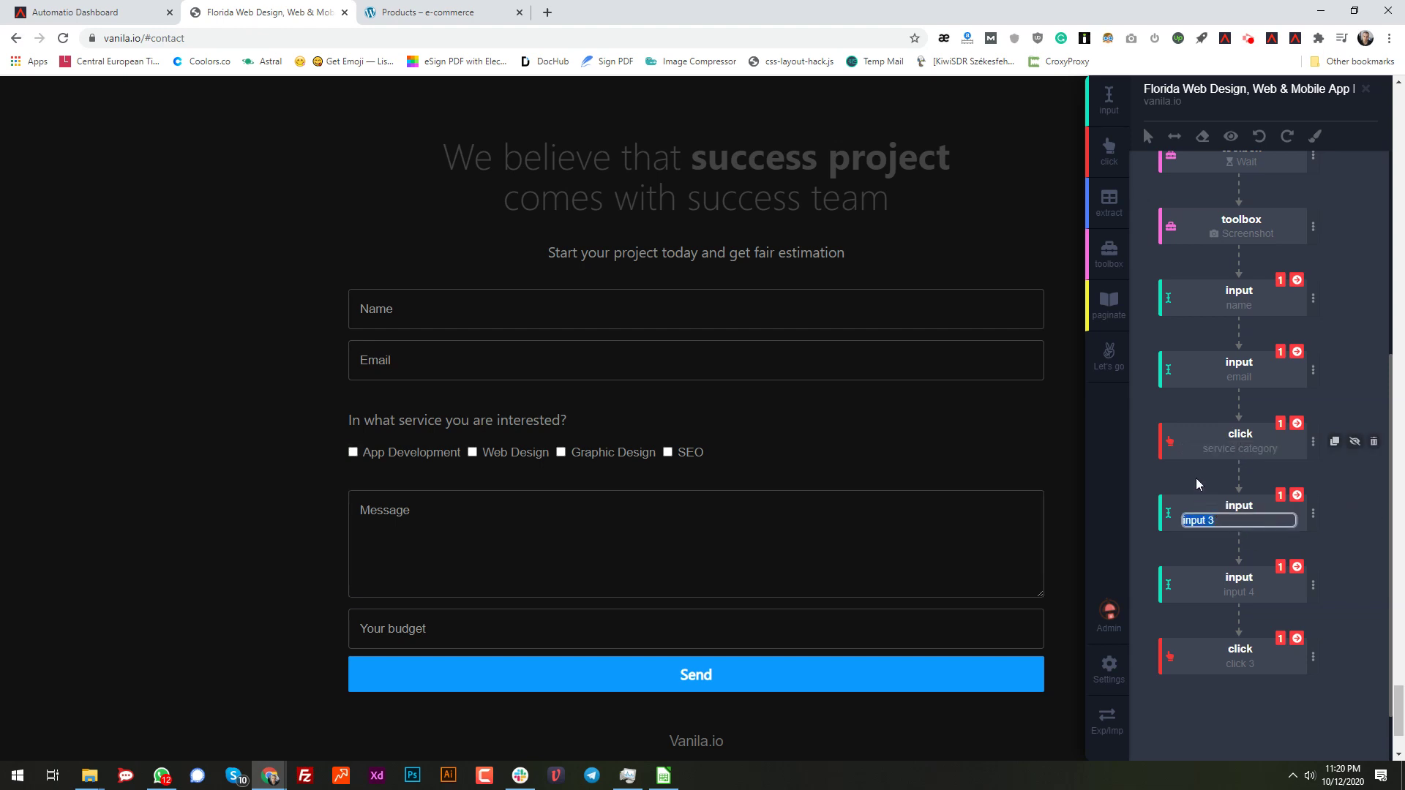
pyautogui.write('message')
# - Rename the Your budget input action as "budget" and the Send click action as "send button"
pyautogui.doubleClick(1235, 594)
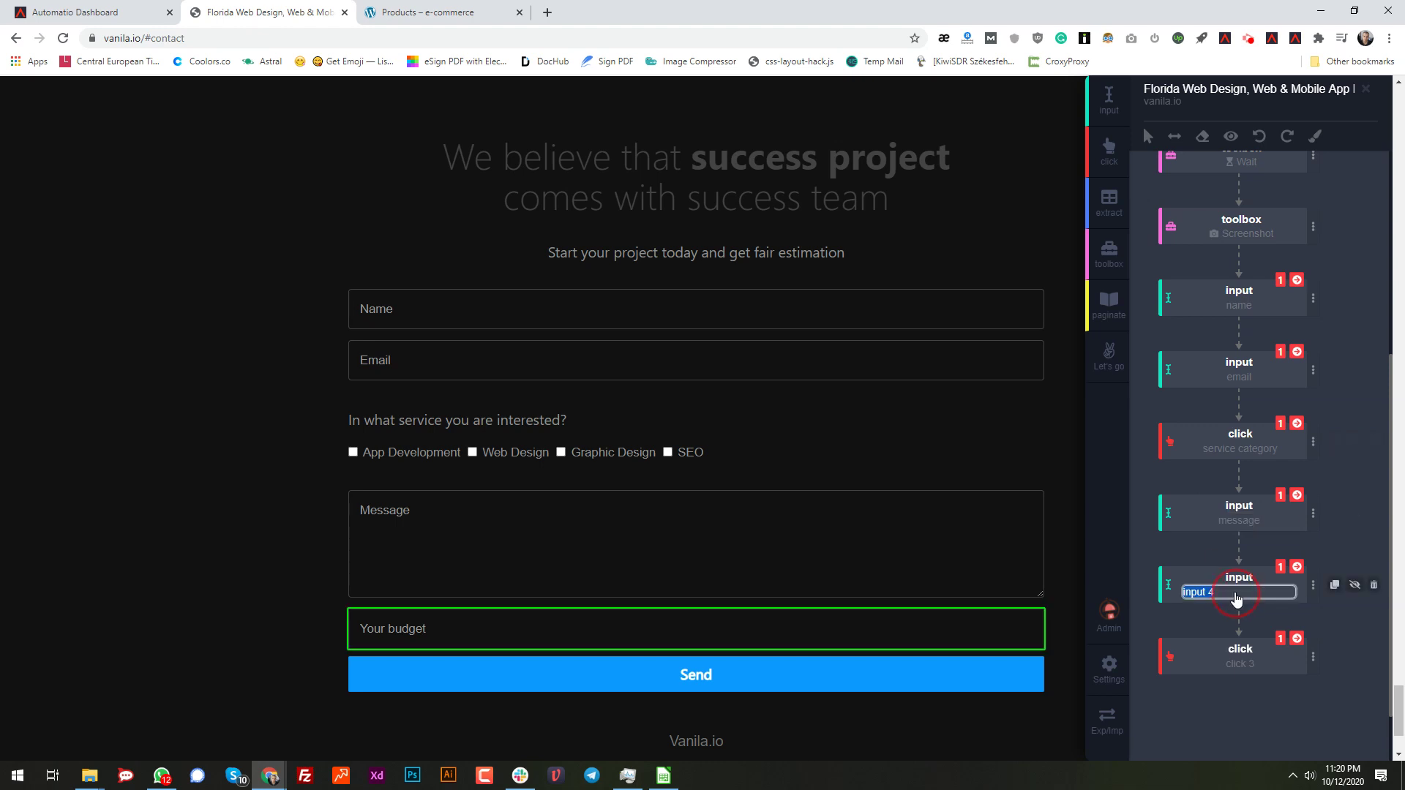
pyautogui.write('budget')
pyautogui.doubleClick(1235, 666)
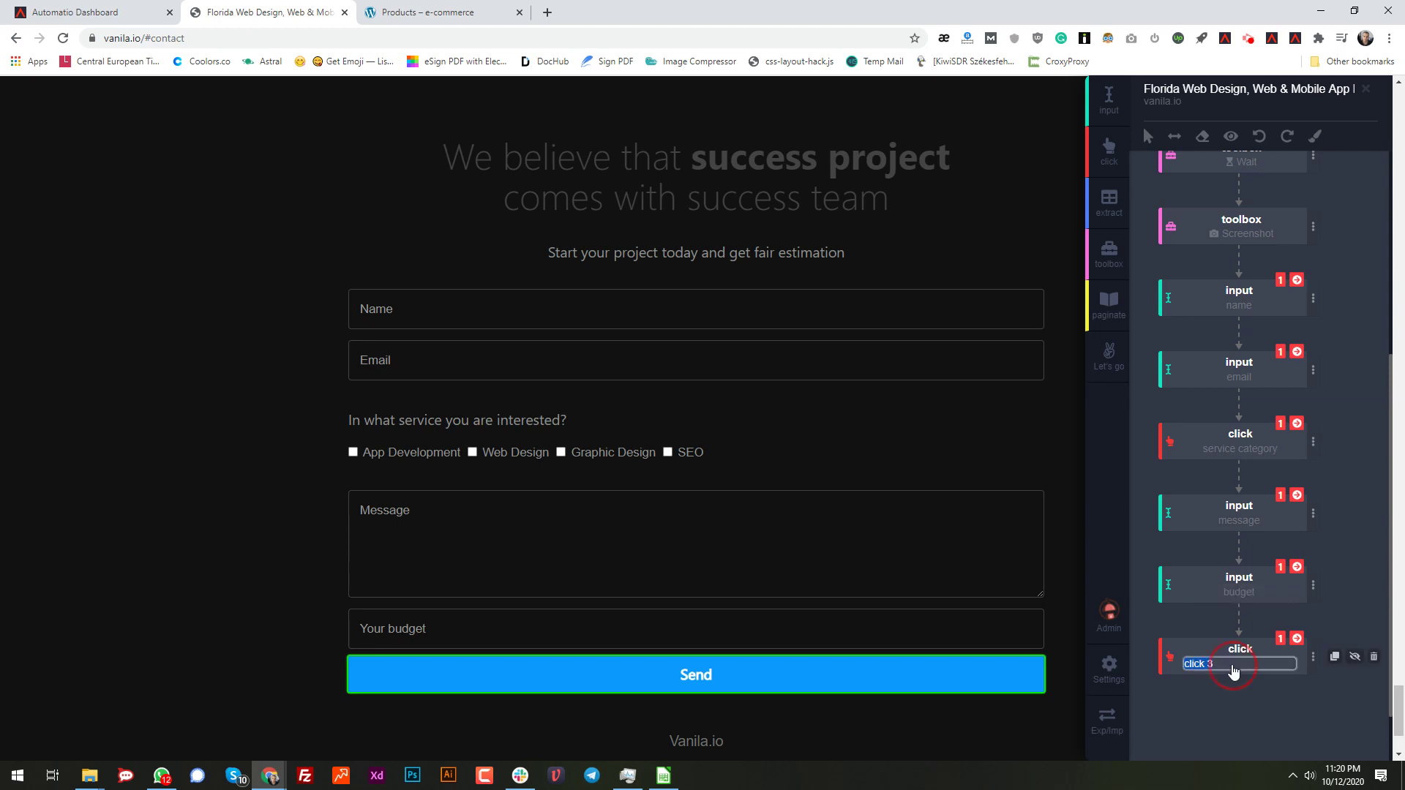
pyautogui.write('send button')
pyautogui.press('Return')
# - Duplicate the Wait and Screenshot toolbox actions and move the copies between the budget input and the send button click
pyautogui.scroll(1, 1252, 534)
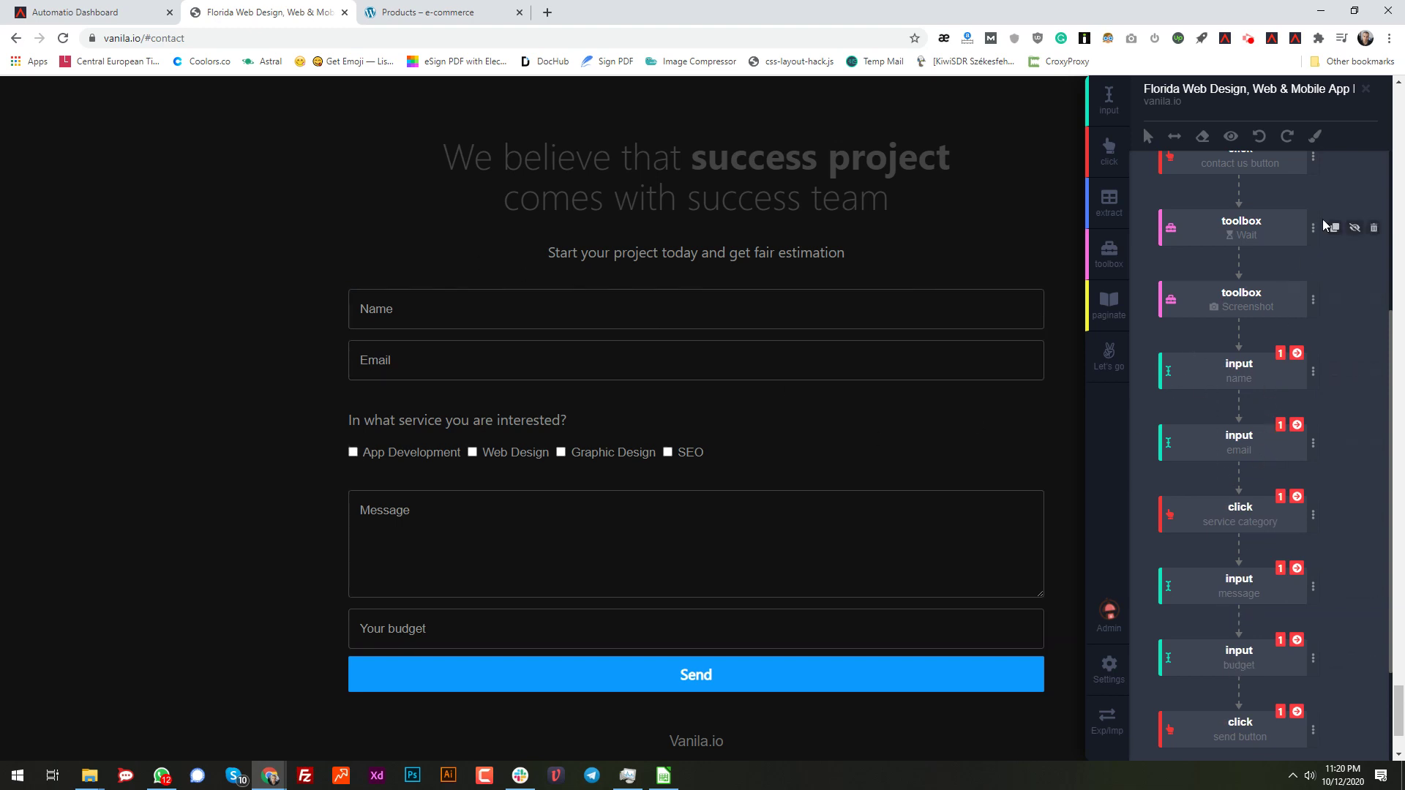
pyautogui.click(1333, 228)
pyautogui.scroll(2, 1328, 238)
pyautogui.scroll(1, 1330, 239)
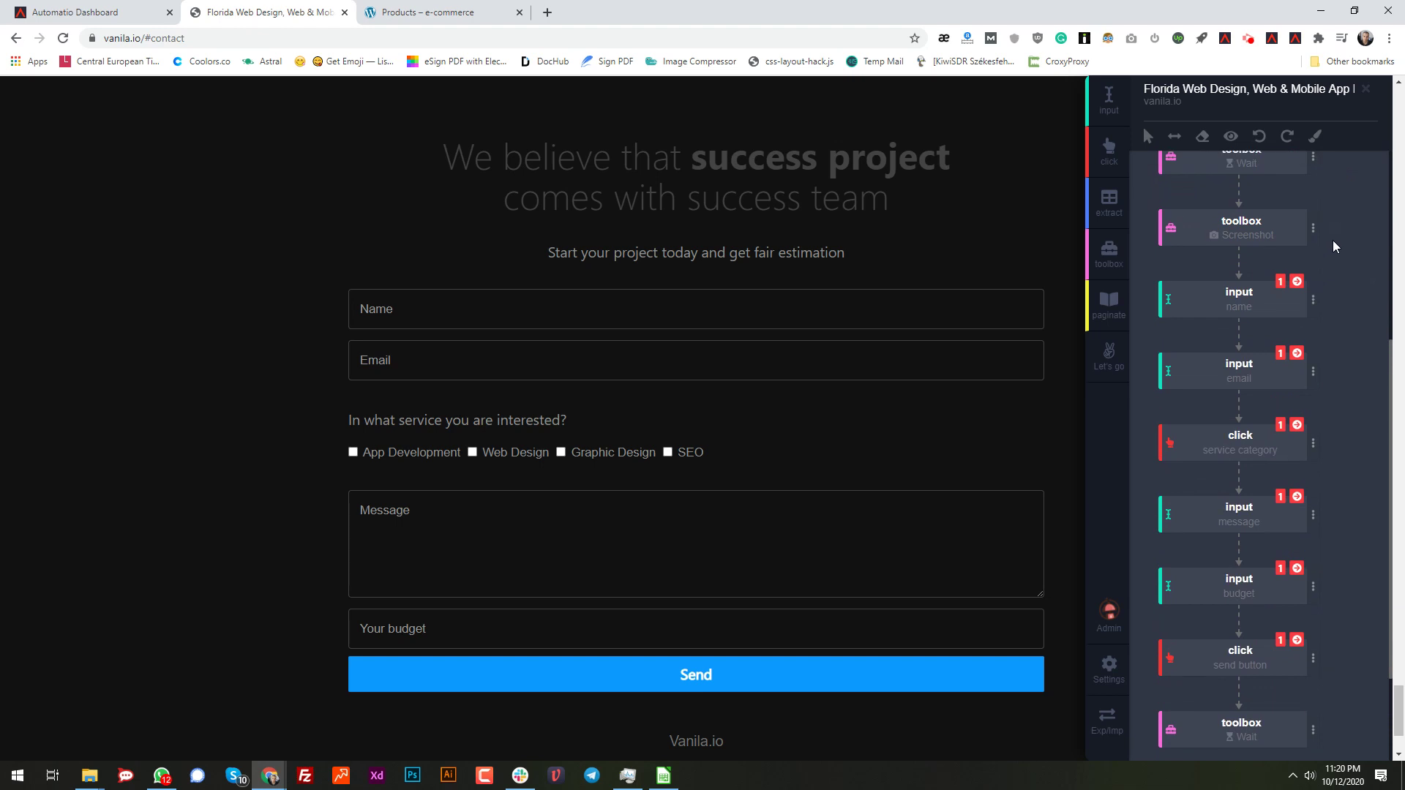
pyautogui.click(1335, 231)
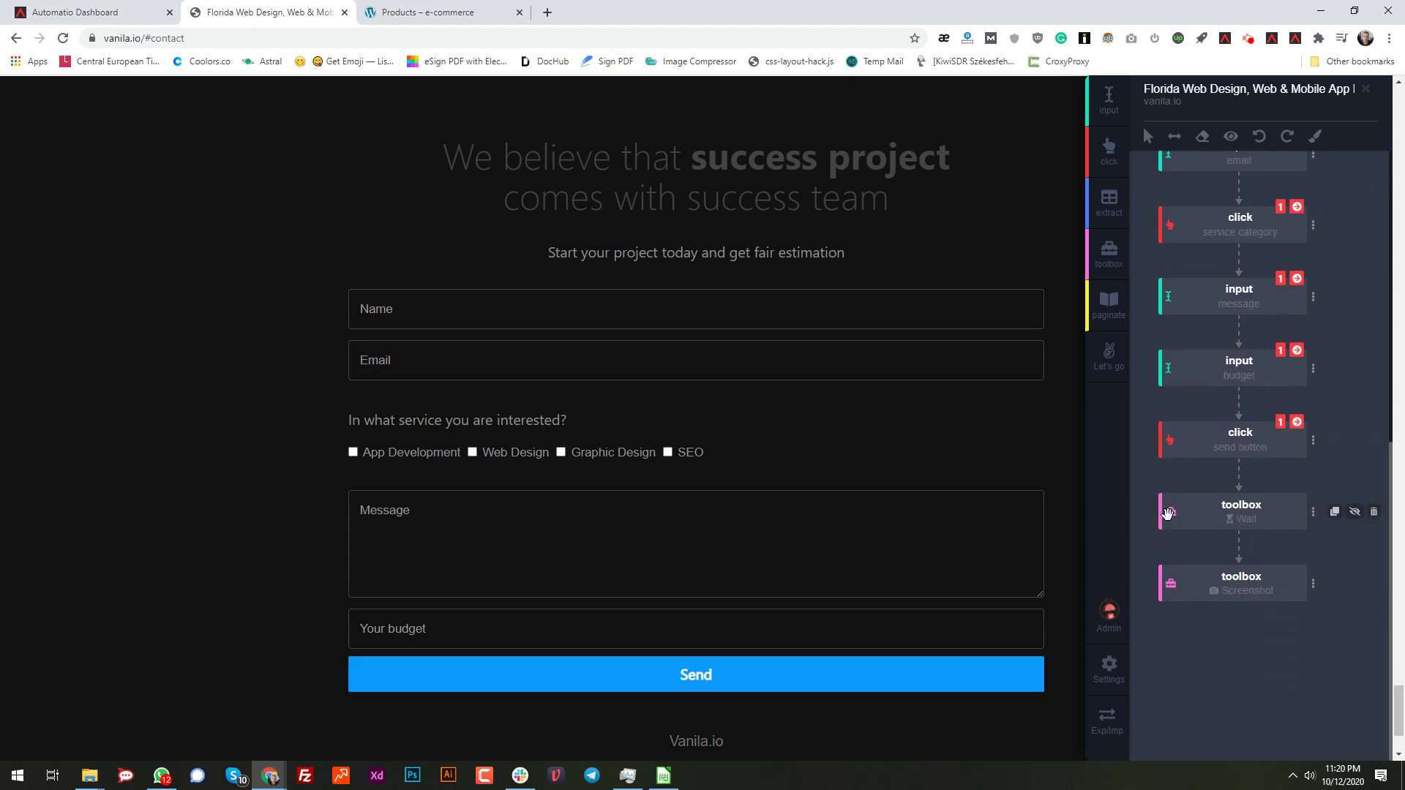
pyautogui.moveTo(1169, 513); pyautogui.dragTo(1174, 442)
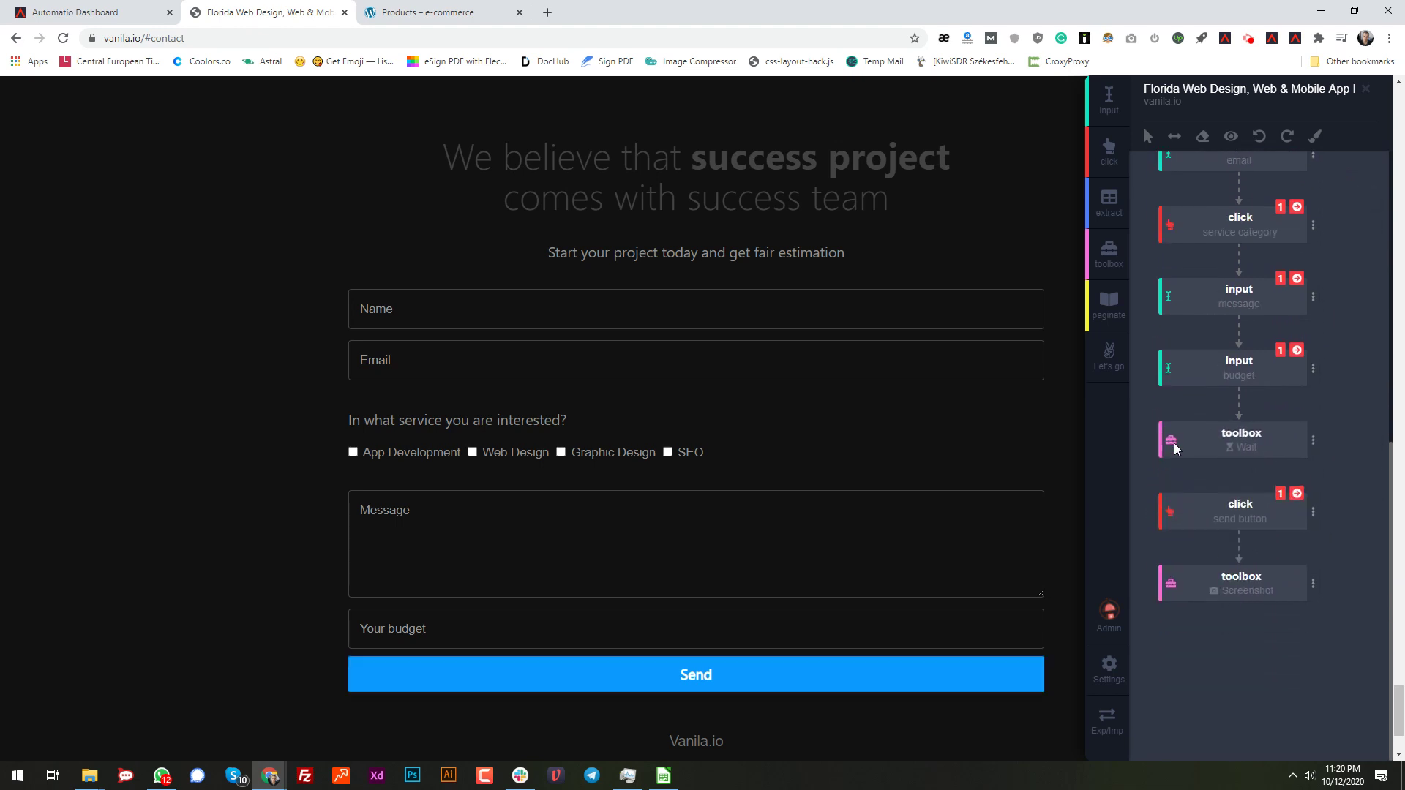
pyautogui.moveTo(1179, 581); pyautogui.dragTo(1178, 503)
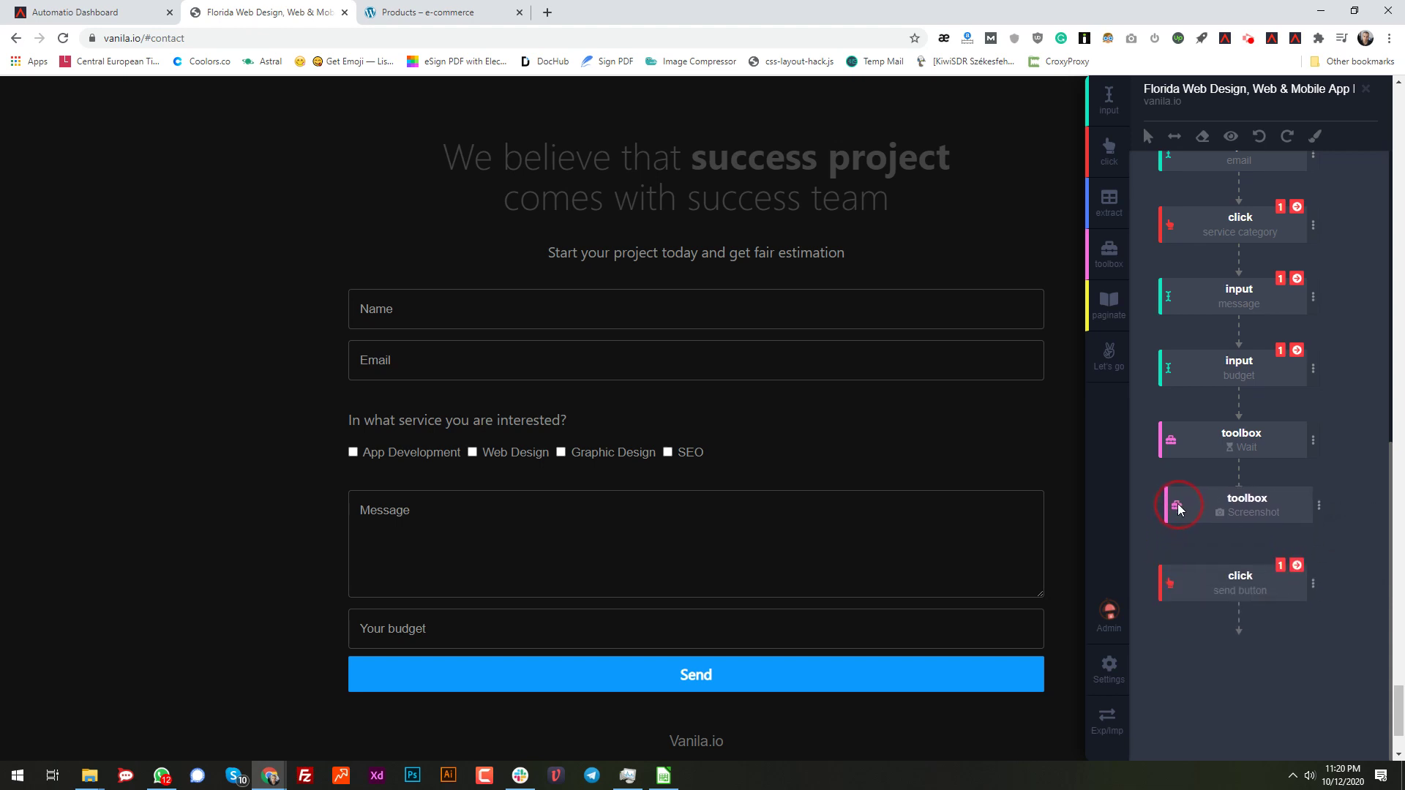
# - Duplicate the Wait and Screenshot toolbox actions again to follow the send button click
pyautogui.scroll(1, 1221, 585)
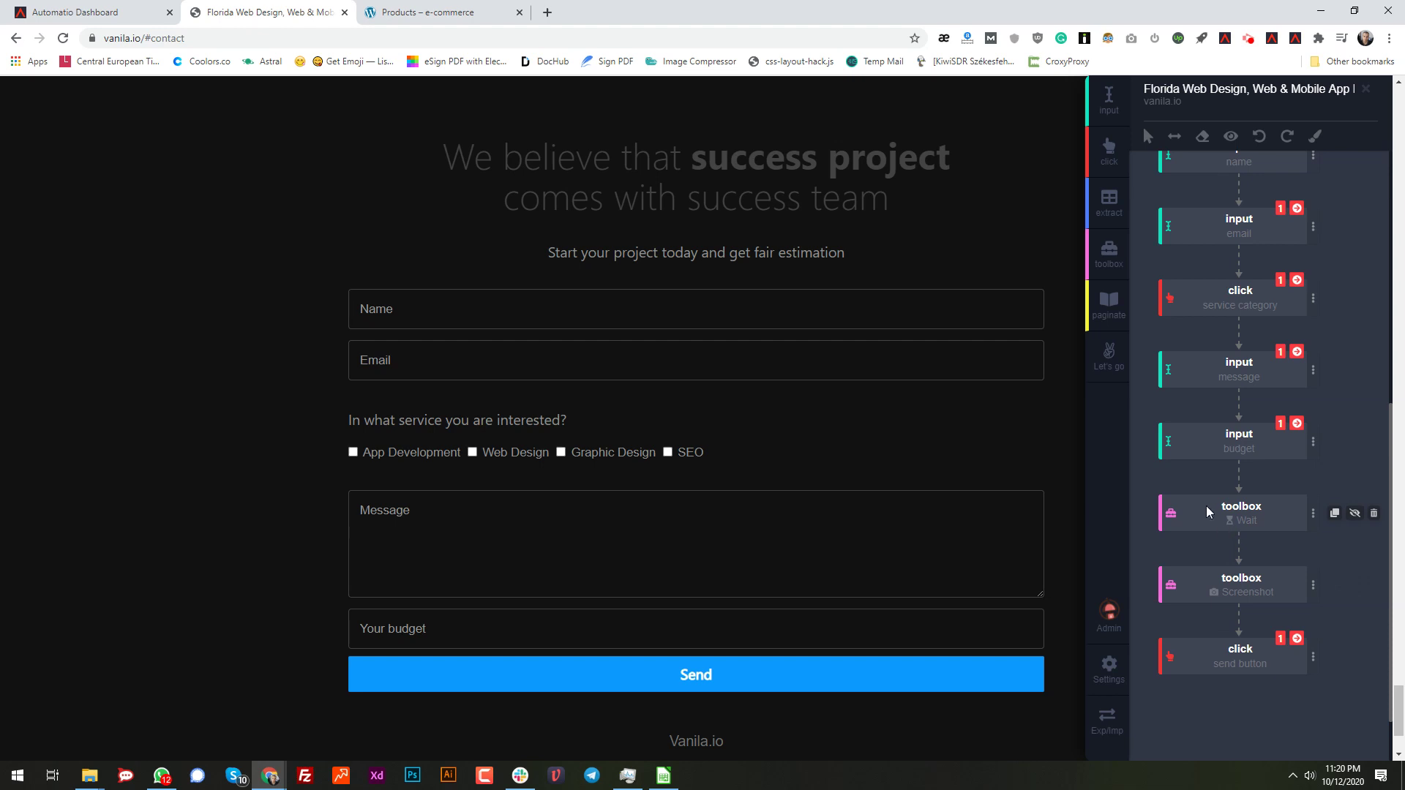
pyautogui.scroll(1, 531, 451)
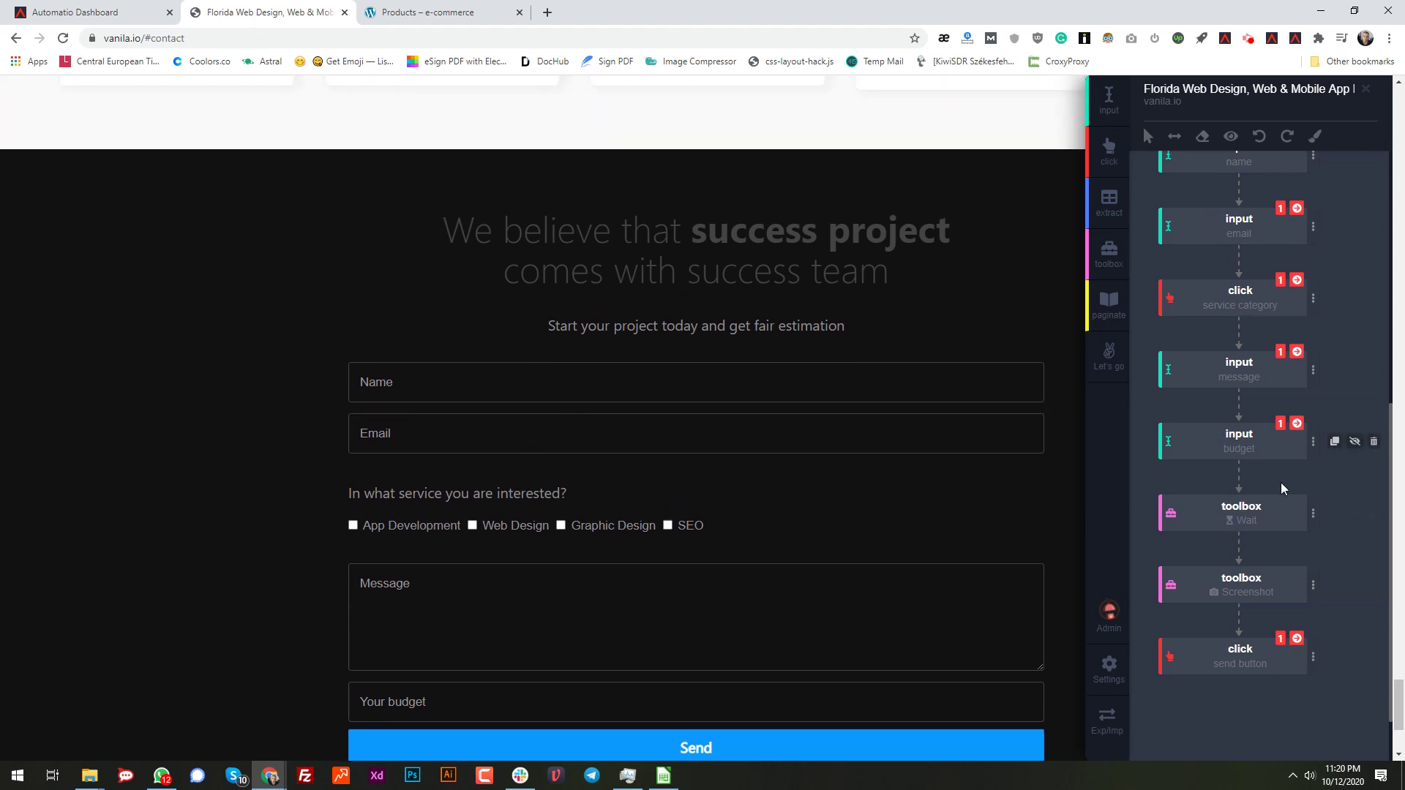
pyautogui.scroll(-1, 1273, 505)
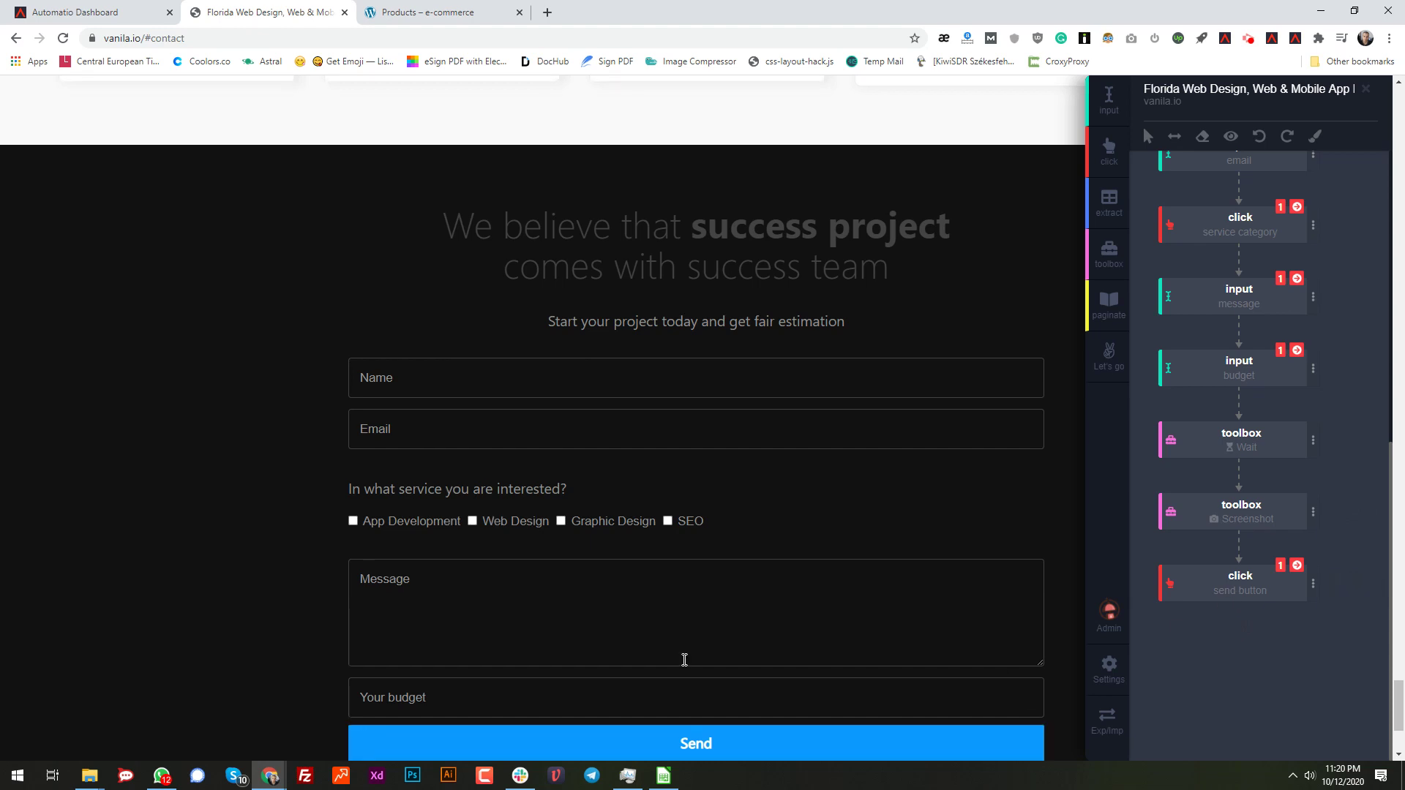
pyautogui.scroll(-2, 684, 659)
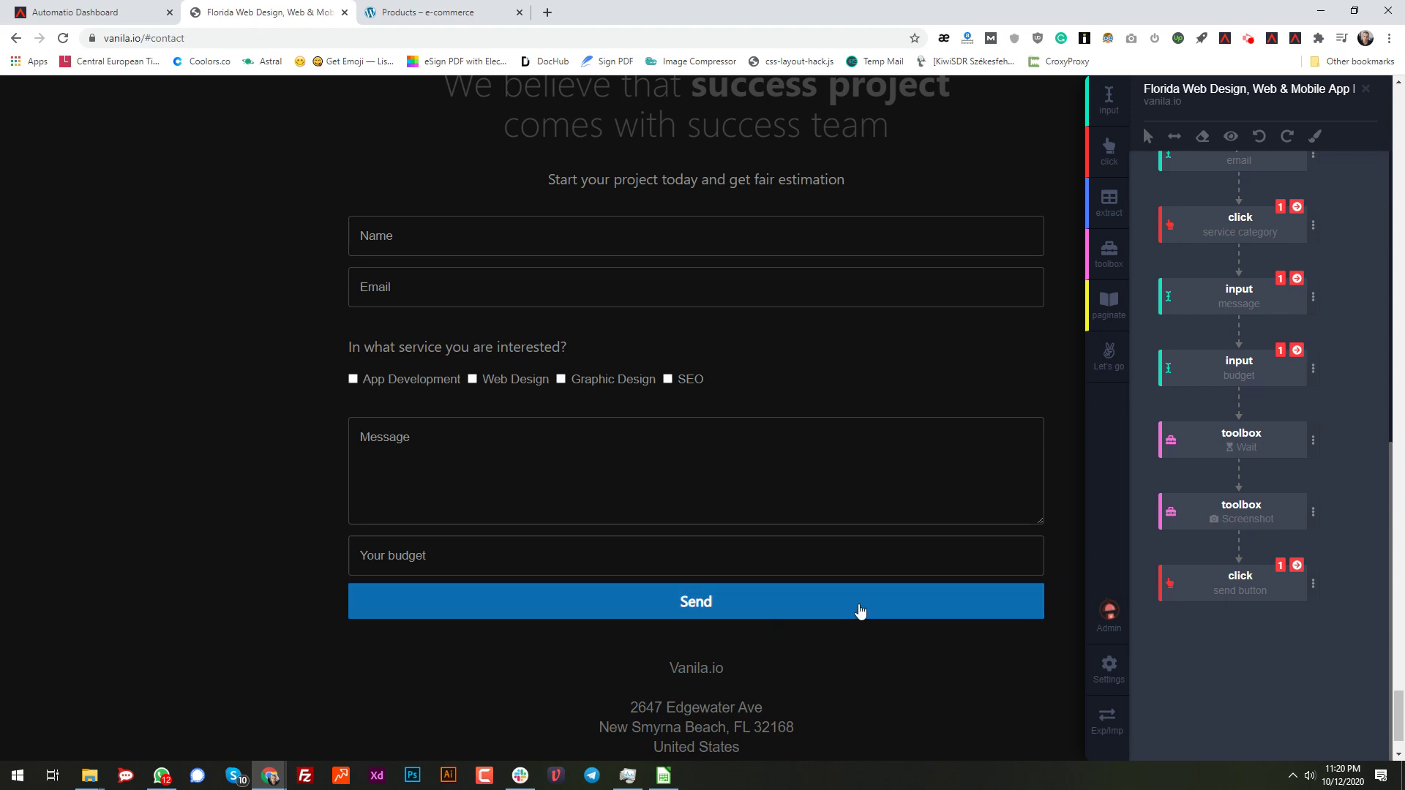
pyautogui.moveTo(1288, 593)
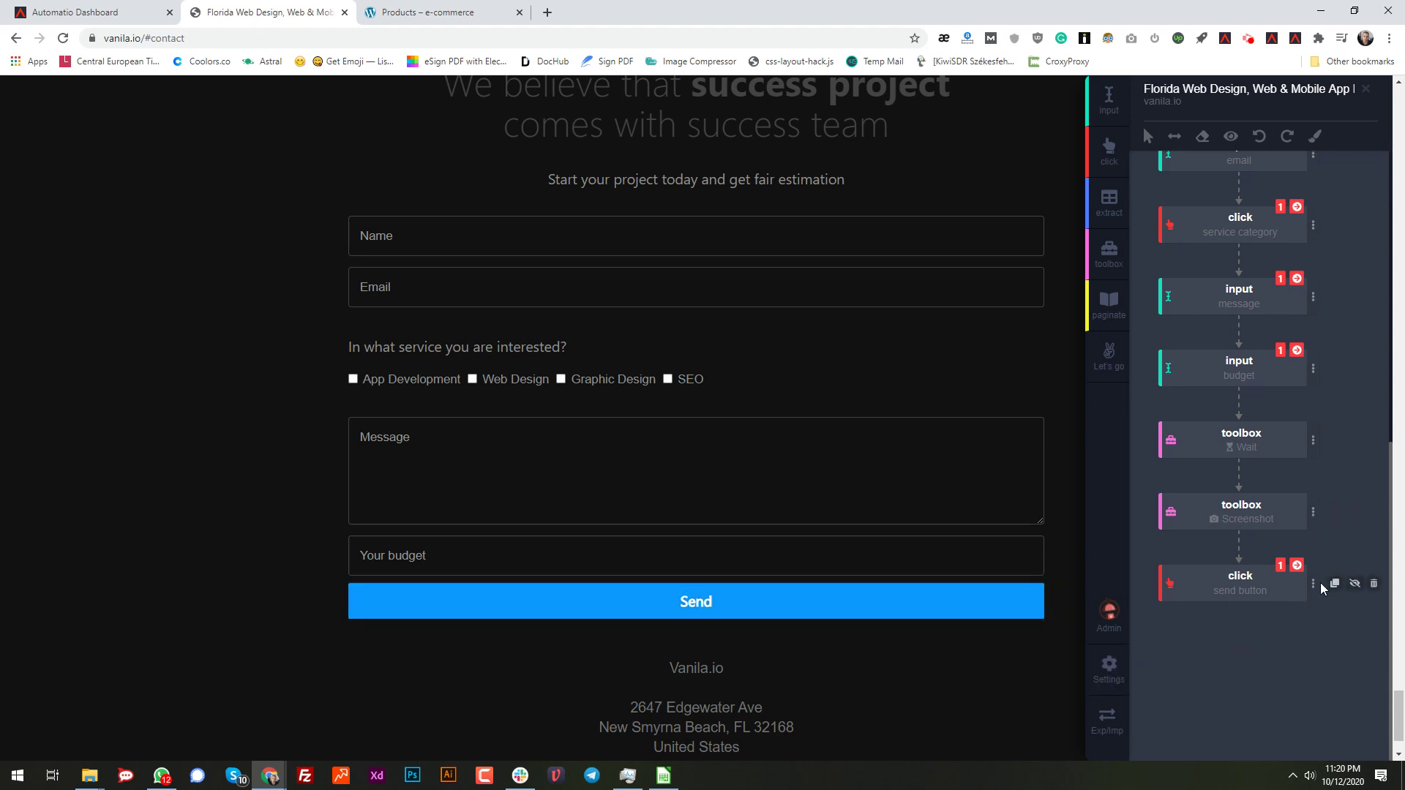
pyautogui.click(1334, 440)
pyautogui.scroll(-1, 1332, 496)
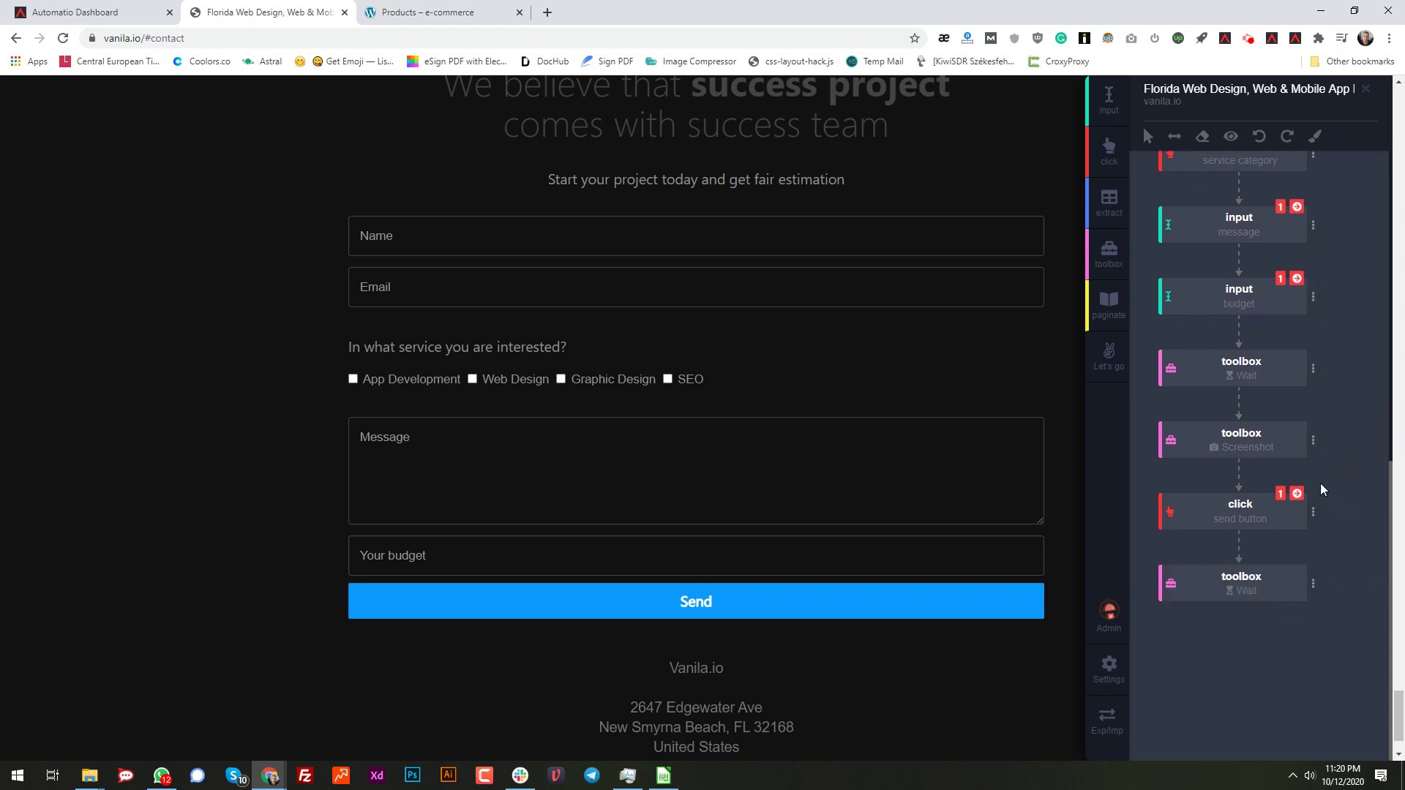
pyautogui.click(1334, 440)
pyautogui.scroll(-1, 1325, 551)
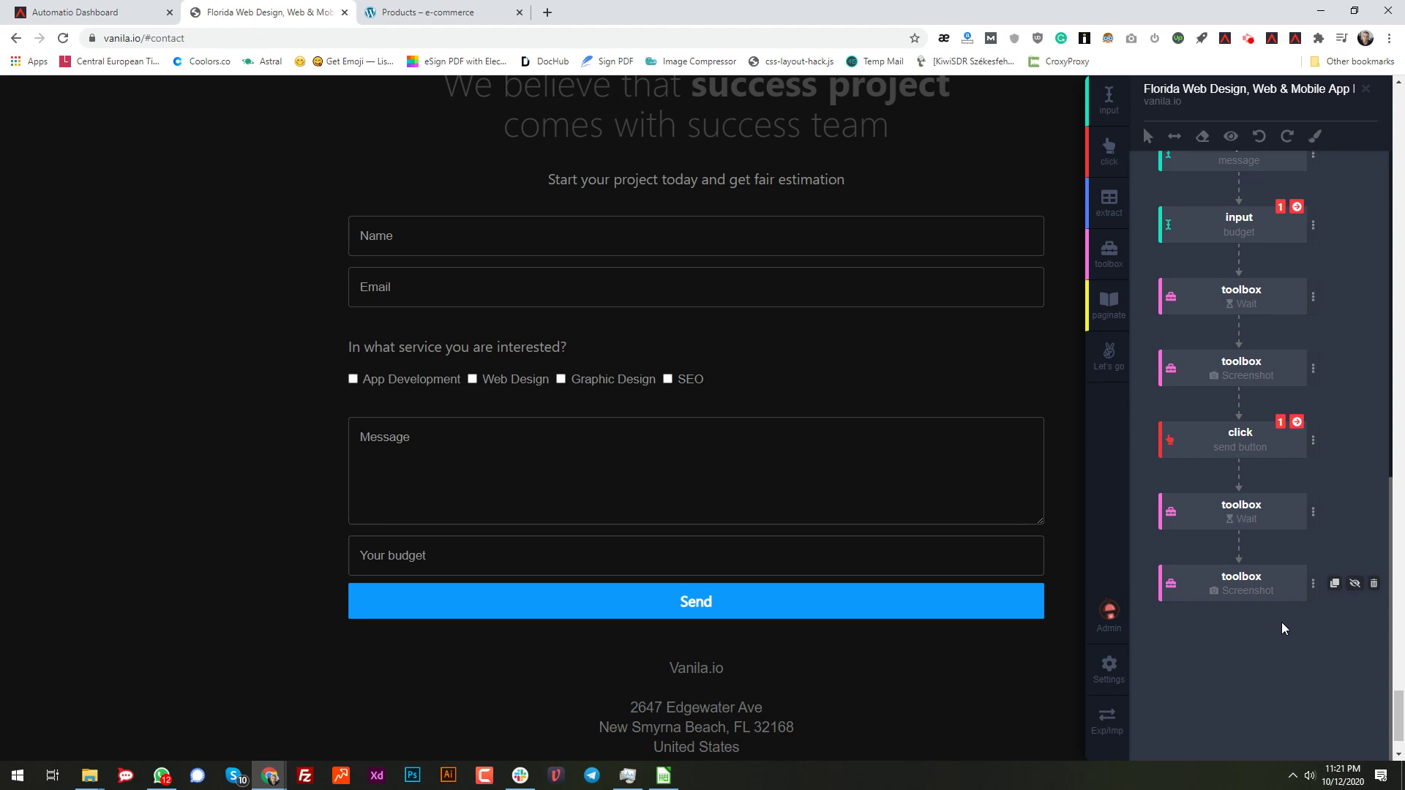
# - Enable dynamic input for the "name" action, using the "#2 (no coma)" Vanila list as source and First Name as data point
pyautogui.scroll(5, 1243, 551)
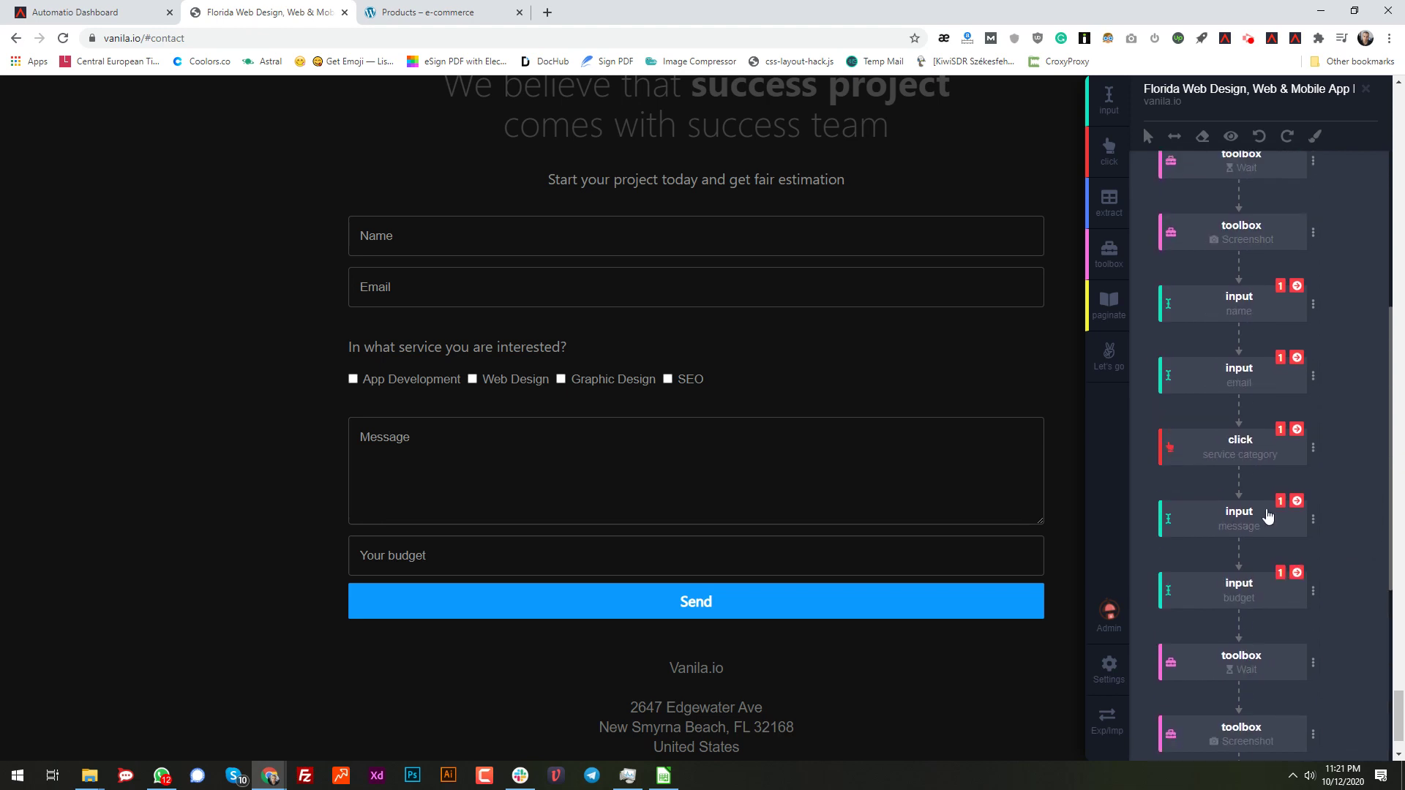
pyautogui.click(1314, 306)
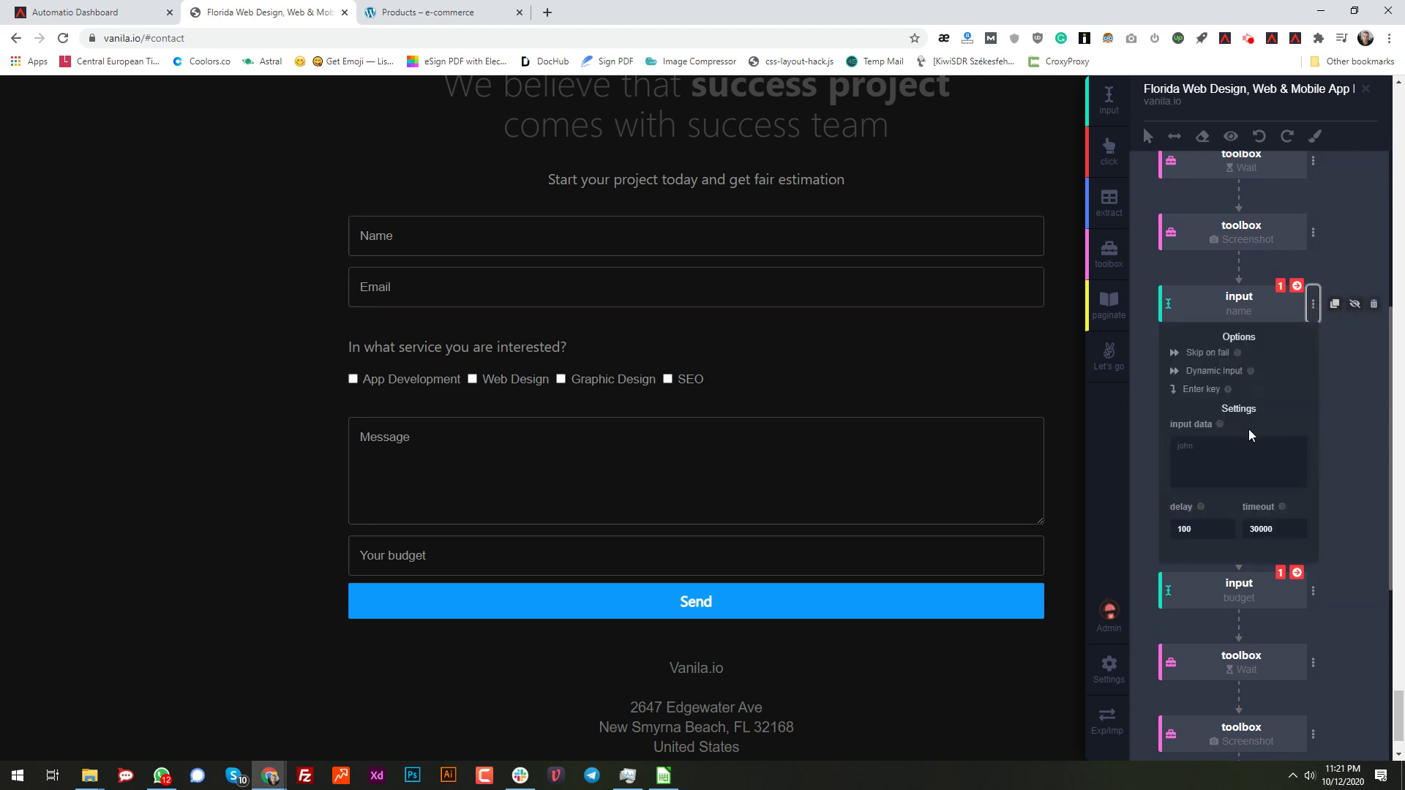
pyautogui.click(1242, 373)
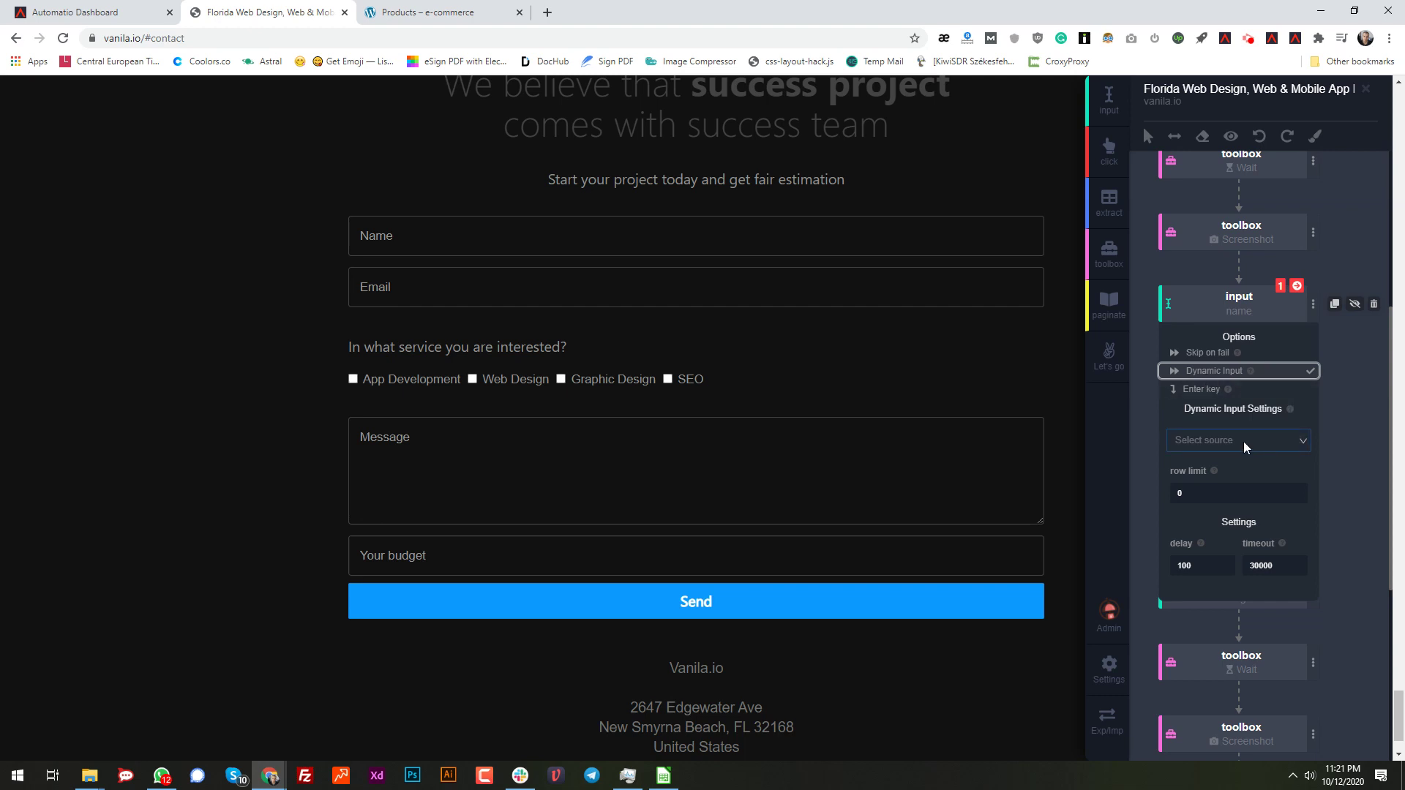
pyautogui.click(1285, 441)
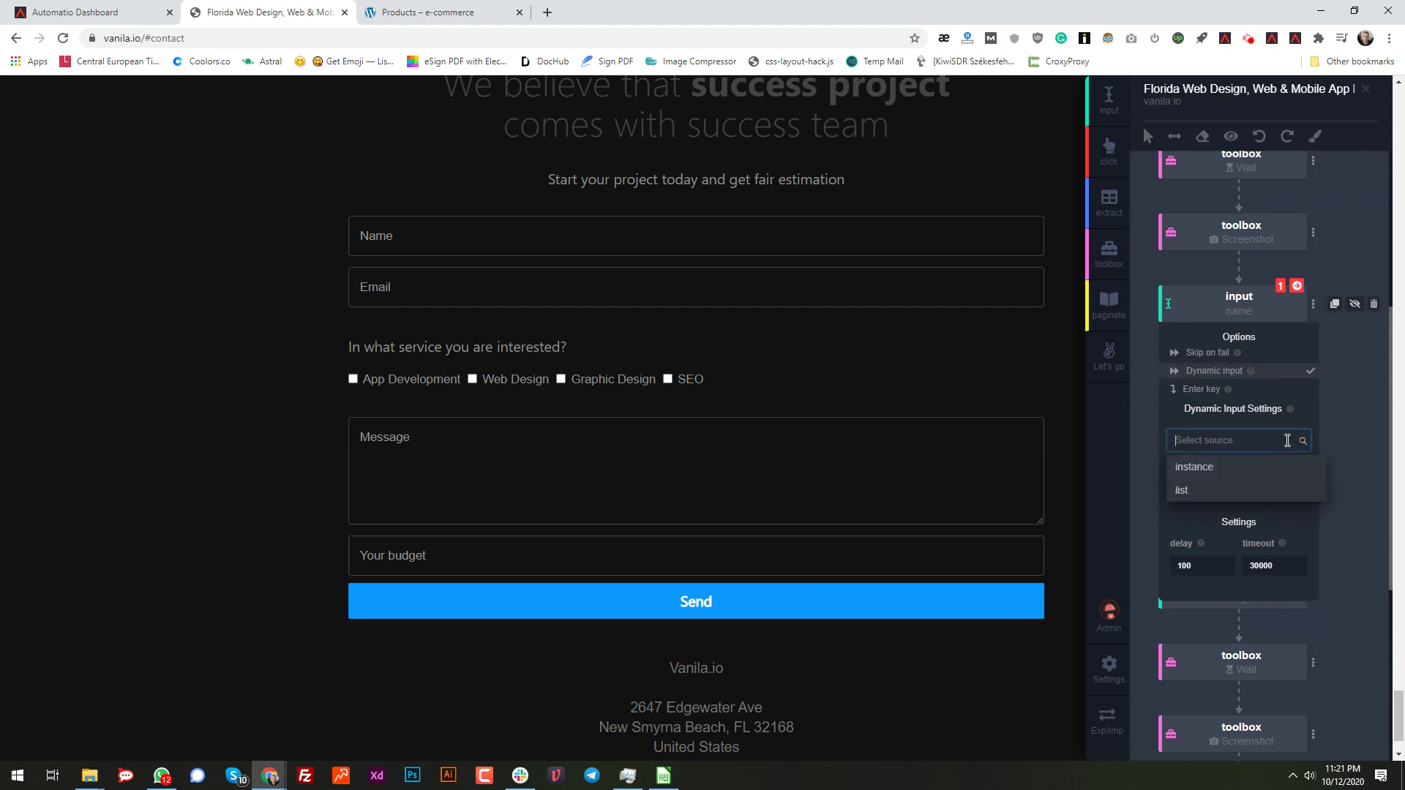
pyautogui.click(1205, 495)
pyautogui.click(1244, 473)
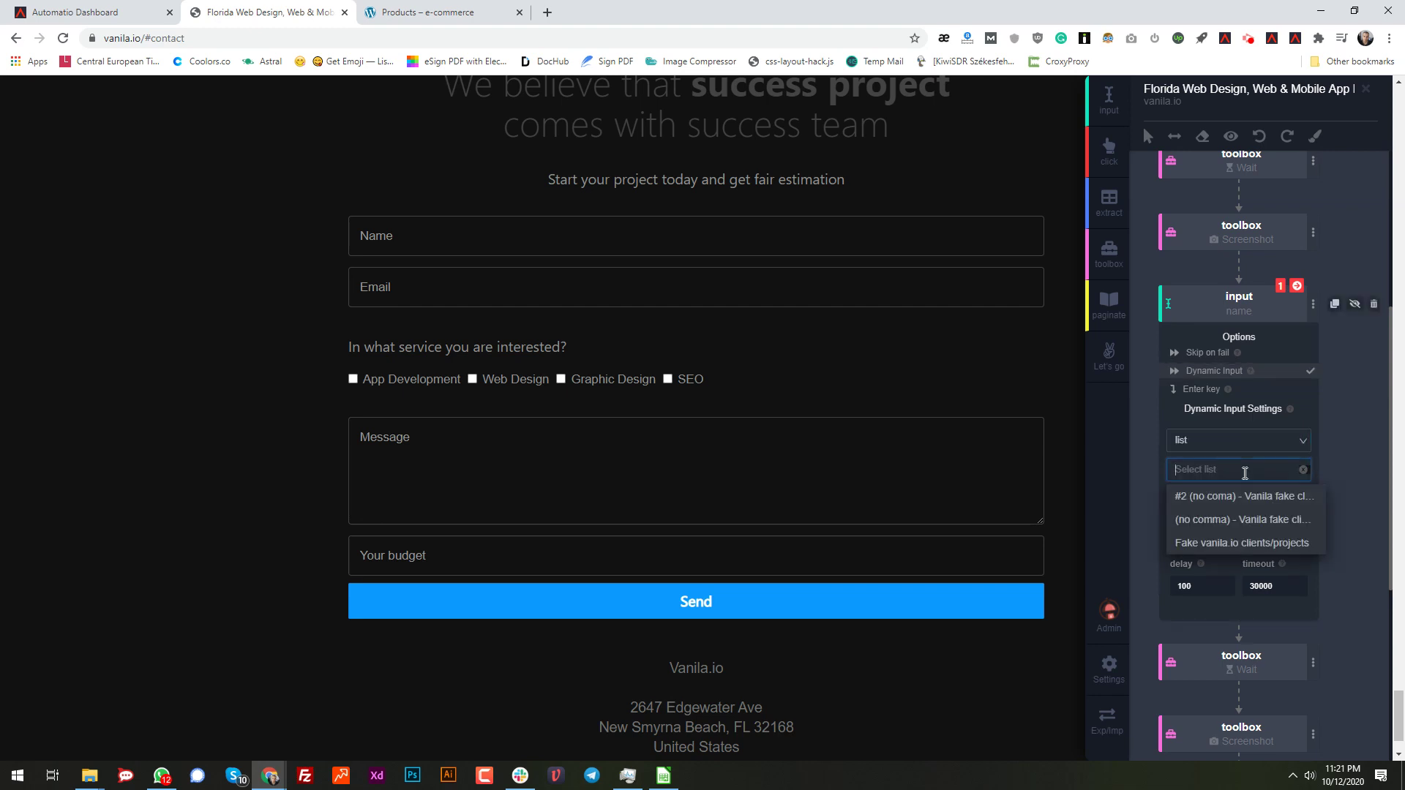
pyautogui.click(1208, 502)
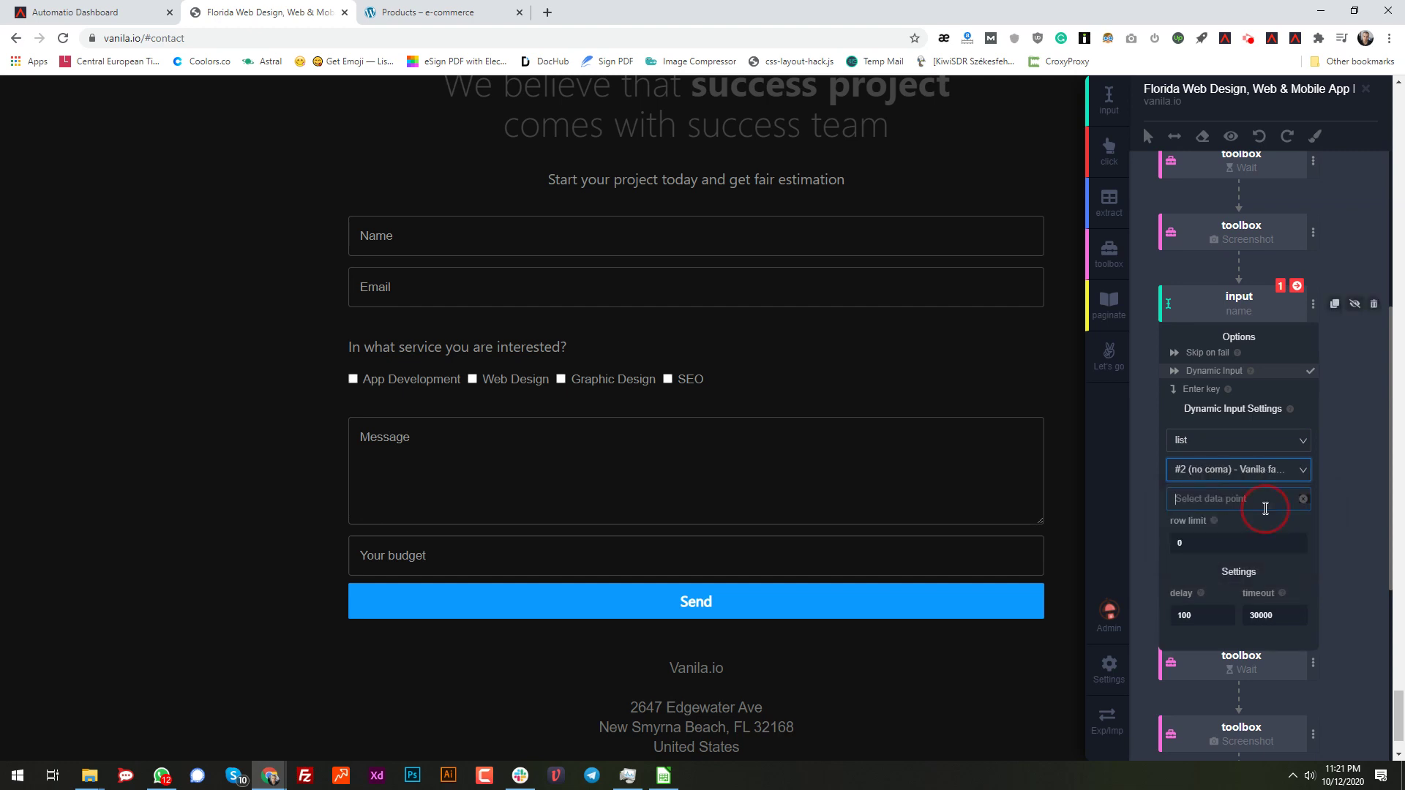
pyautogui.click(1266, 508)
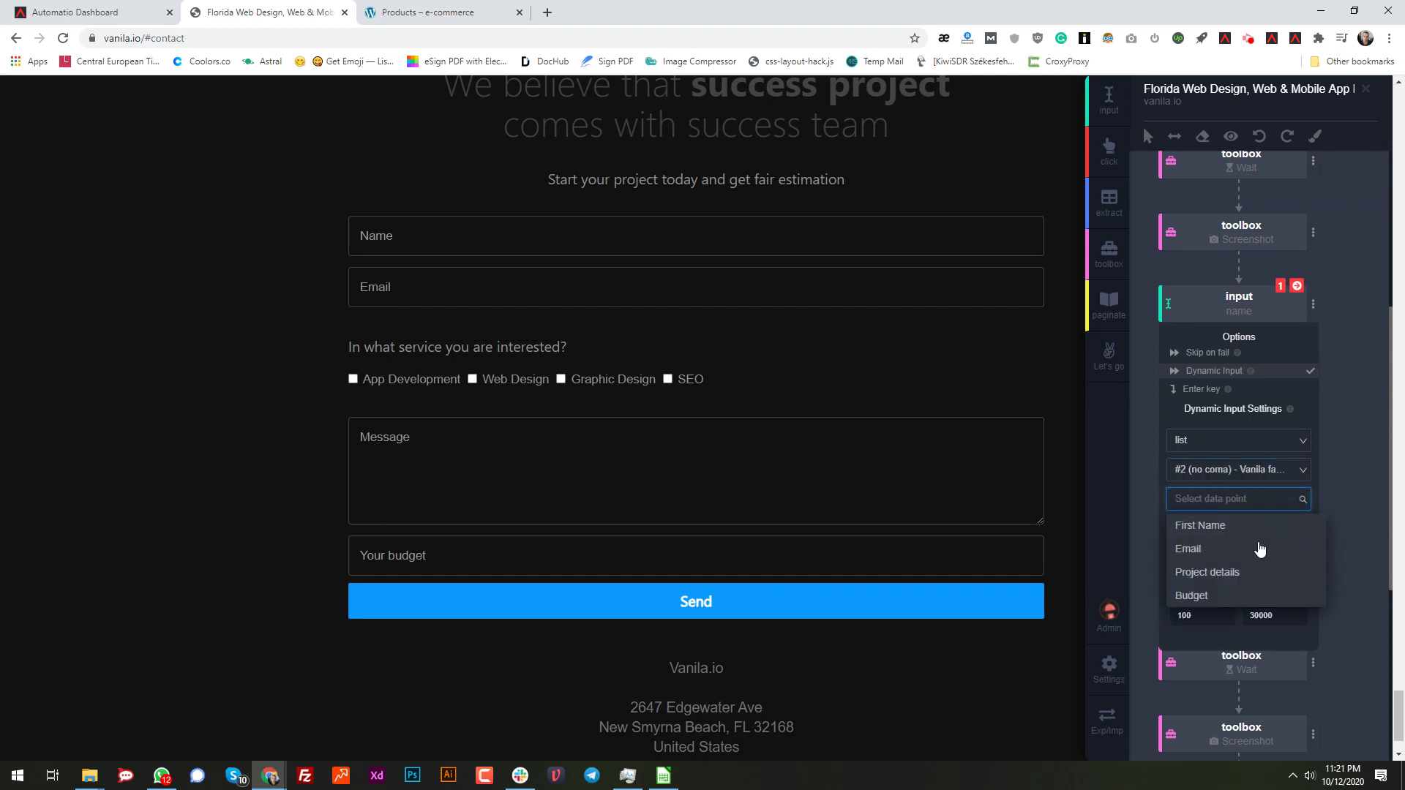
pyautogui.click(1225, 524)
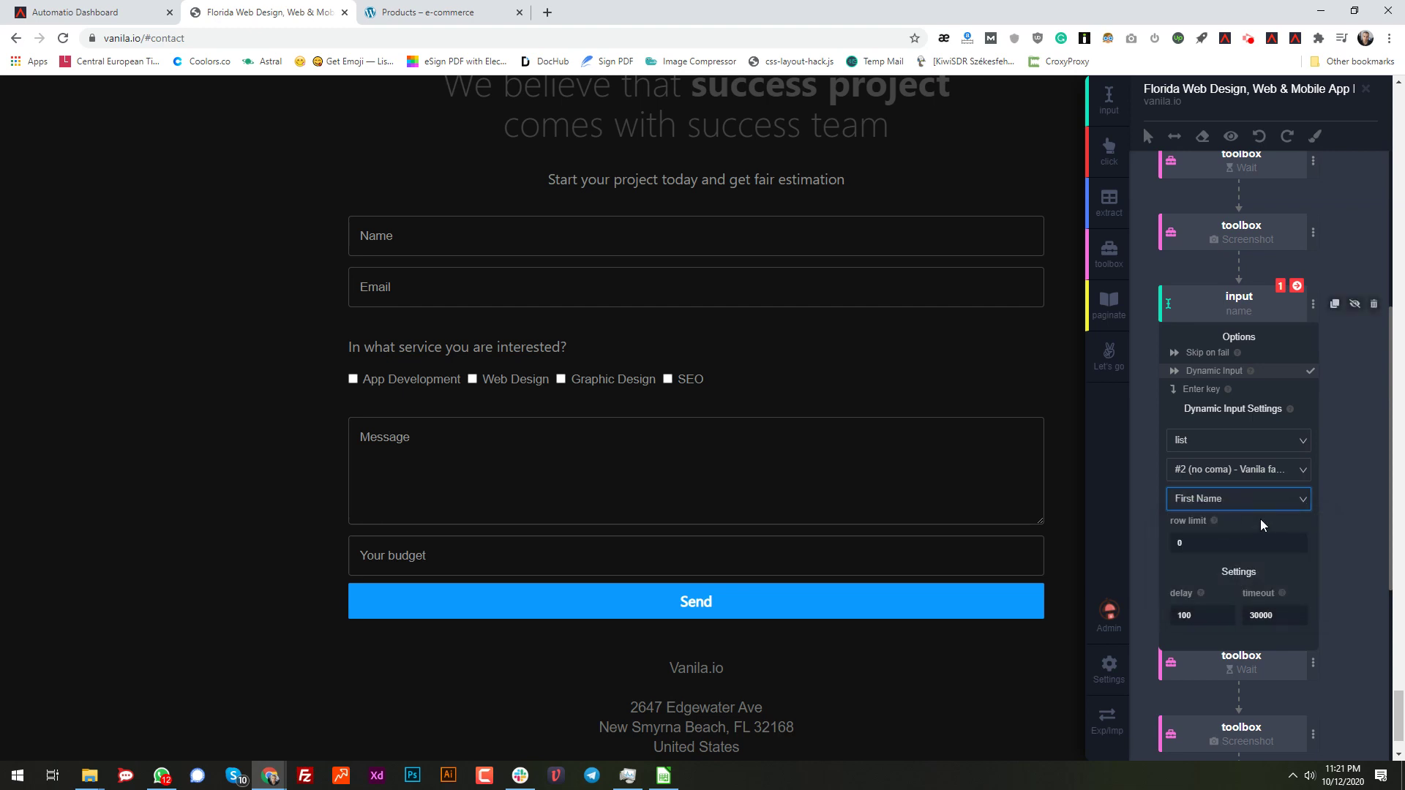
pyautogui.click(1140, 380)
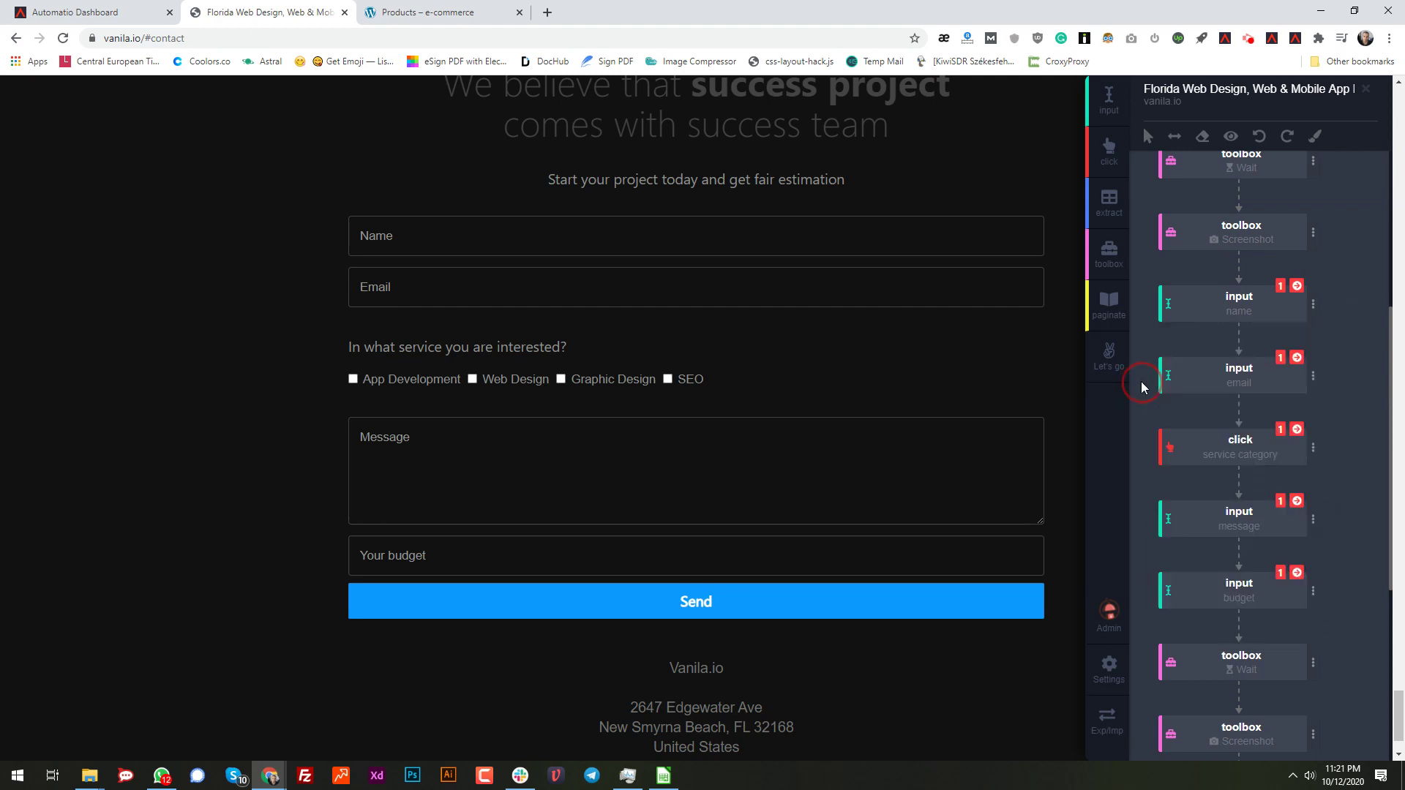
# - Enable dynamic input for the "email" action and set its data point to Email
pyautogui.click(1315, 387)
pyautogui.click(1222, 443)
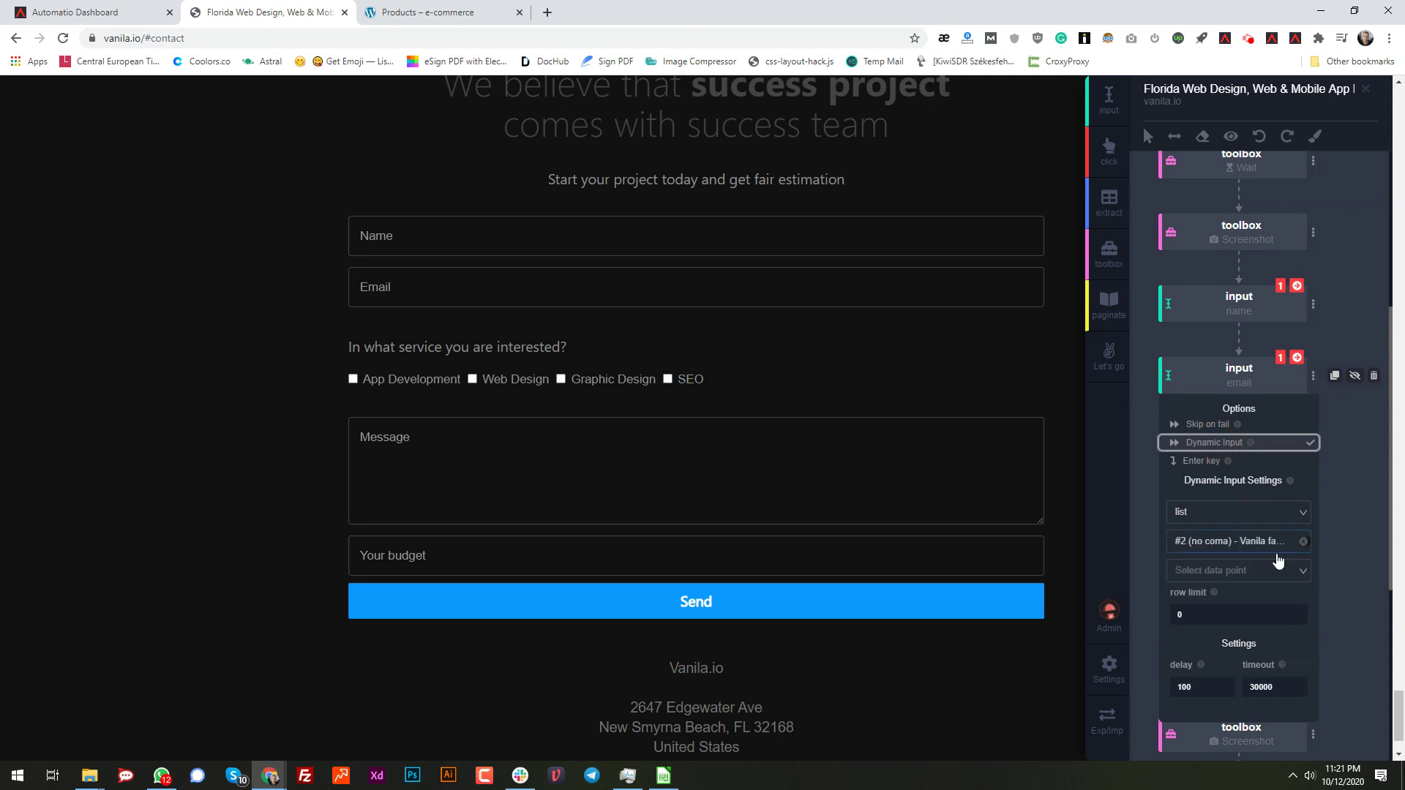
pyautogui.click(1246, 568)
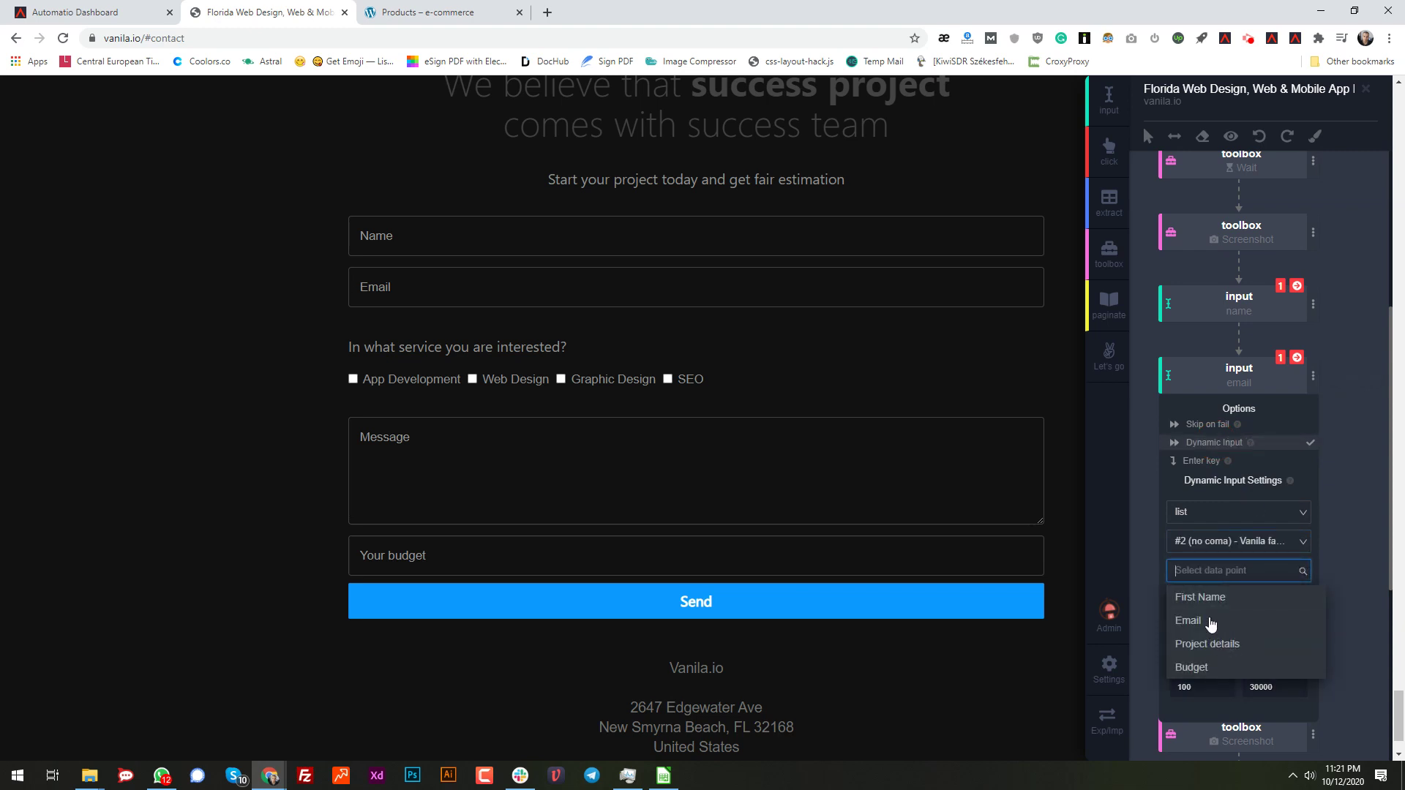
pyautogui.click(1189, 620)
pyautogui.click(1136, 465)
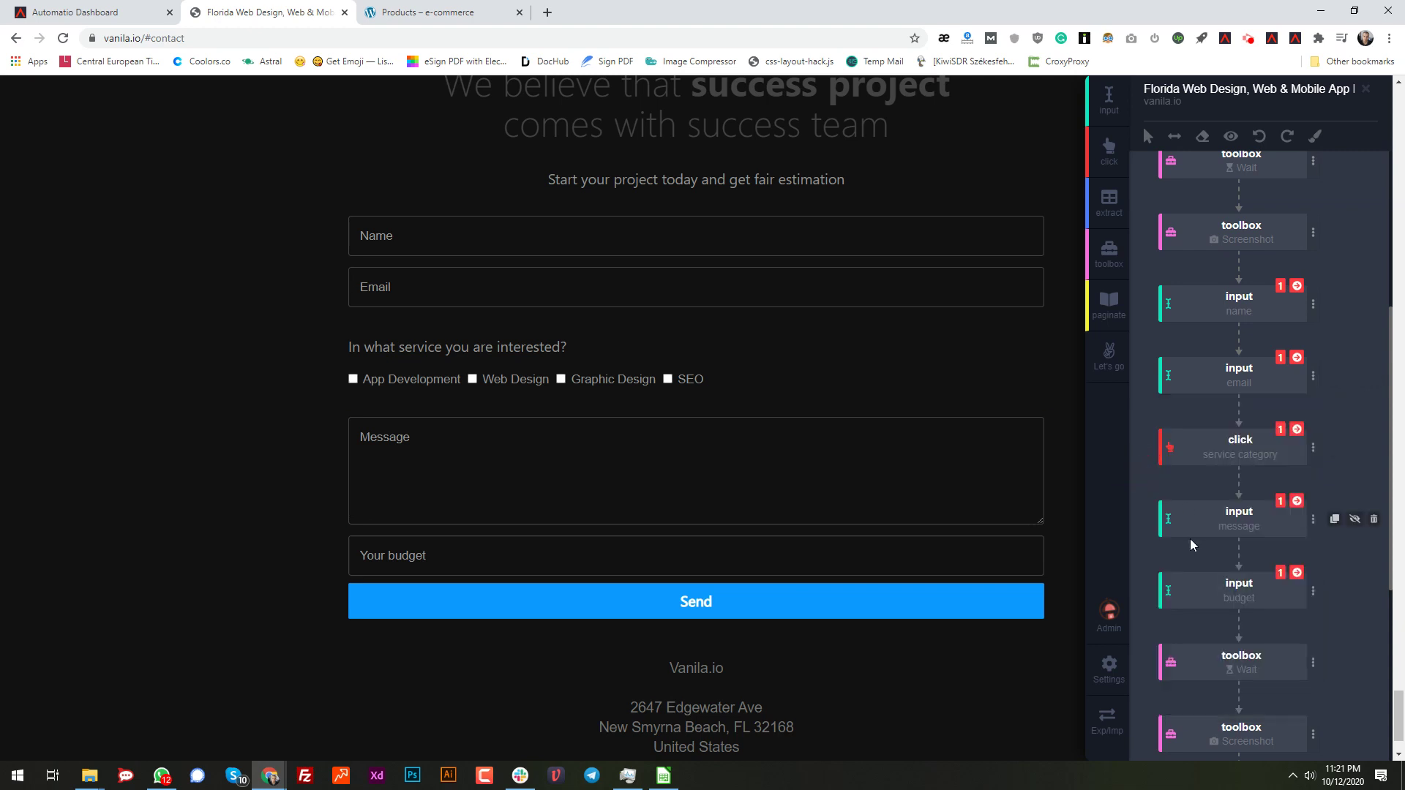
# - Enable dynamic input for the "message" action and set its data point to Project details
pyautogui.scroll(-1, 1268, 472)
pyautogui.click(1309, 460)
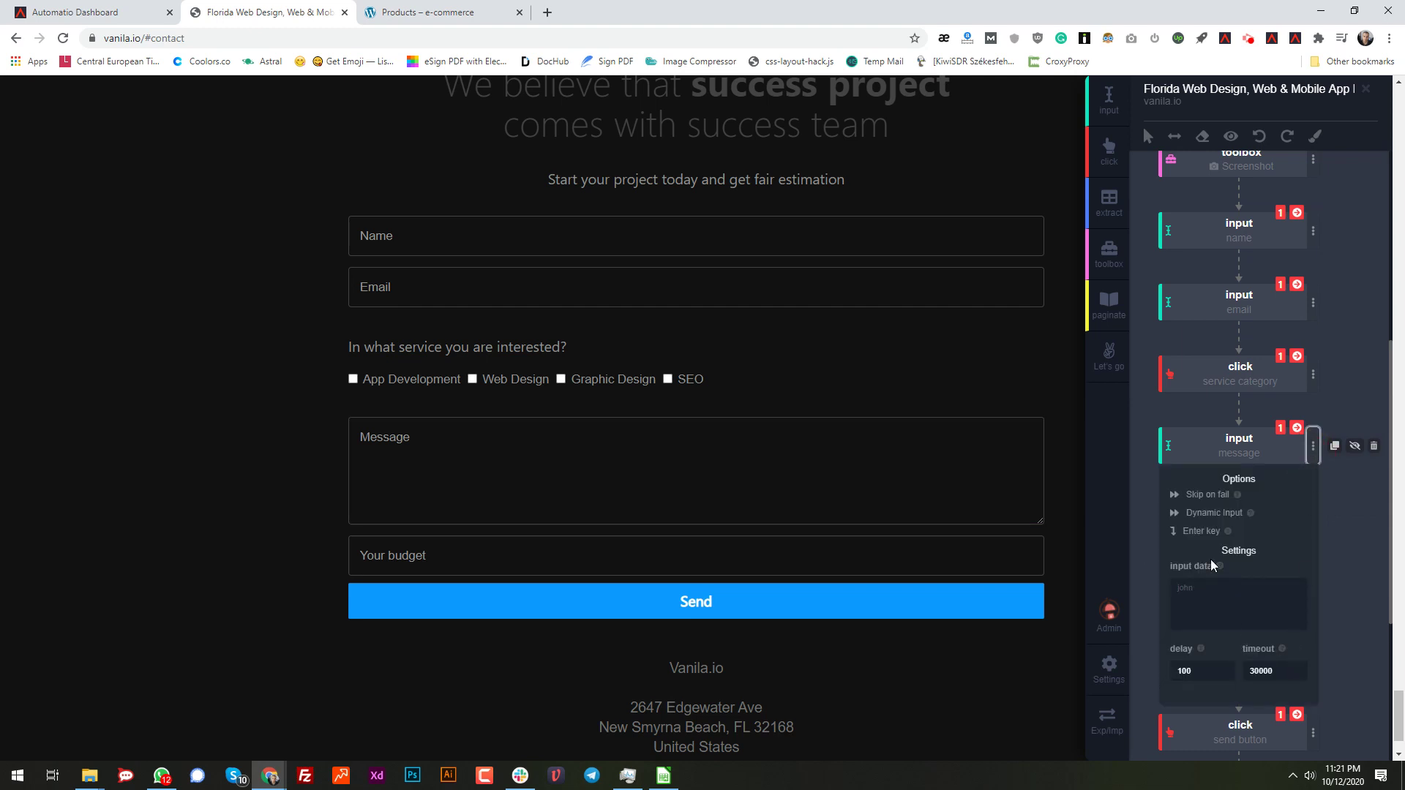
pyautogui.click(1215, 512)
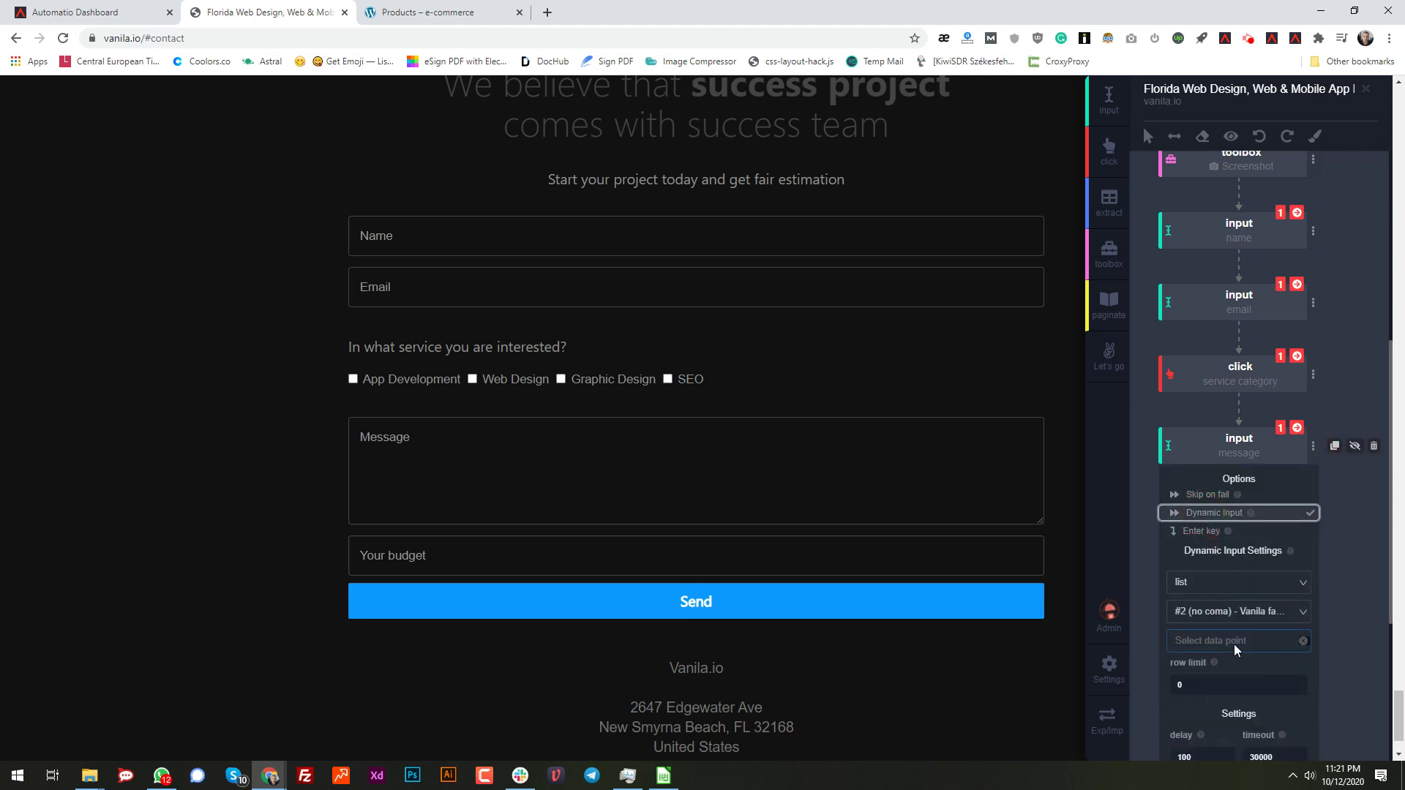
pyautogui.click(1235, 648)
pyautogui.click(1207, 713)
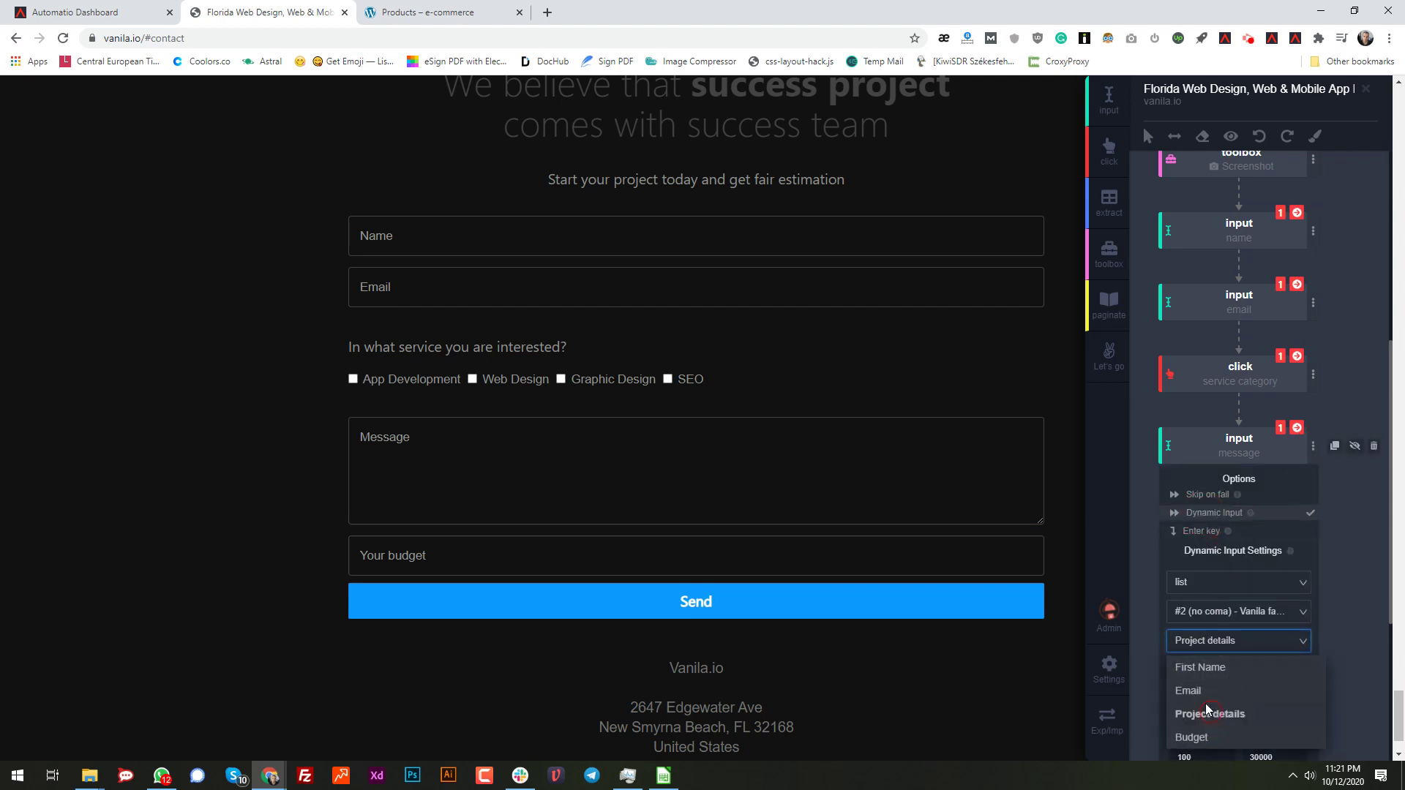
pyautogui.click(1148, 495)
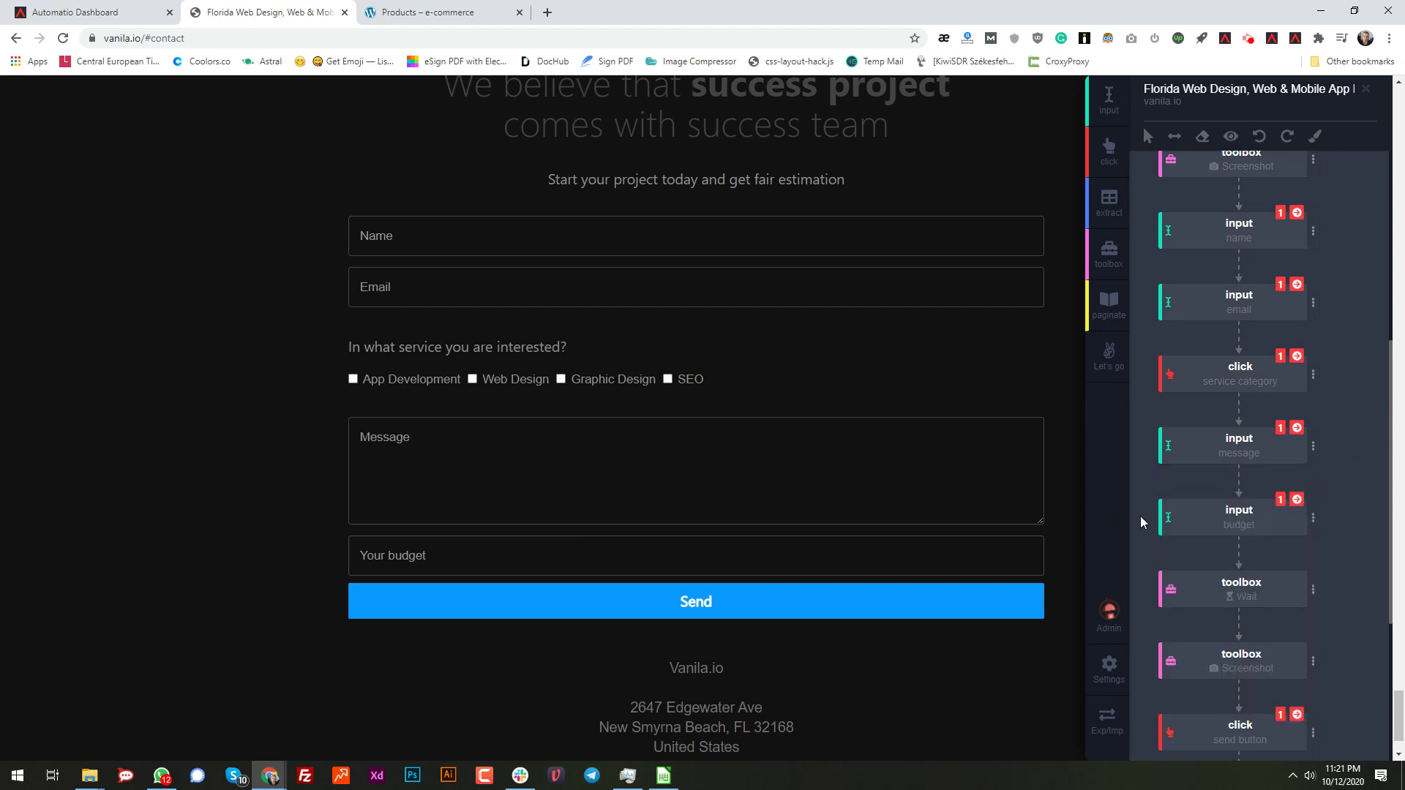
# - Enable dynamic input for the "budget" action and set its data point to Budget
pyautogui.click(1310, 521)
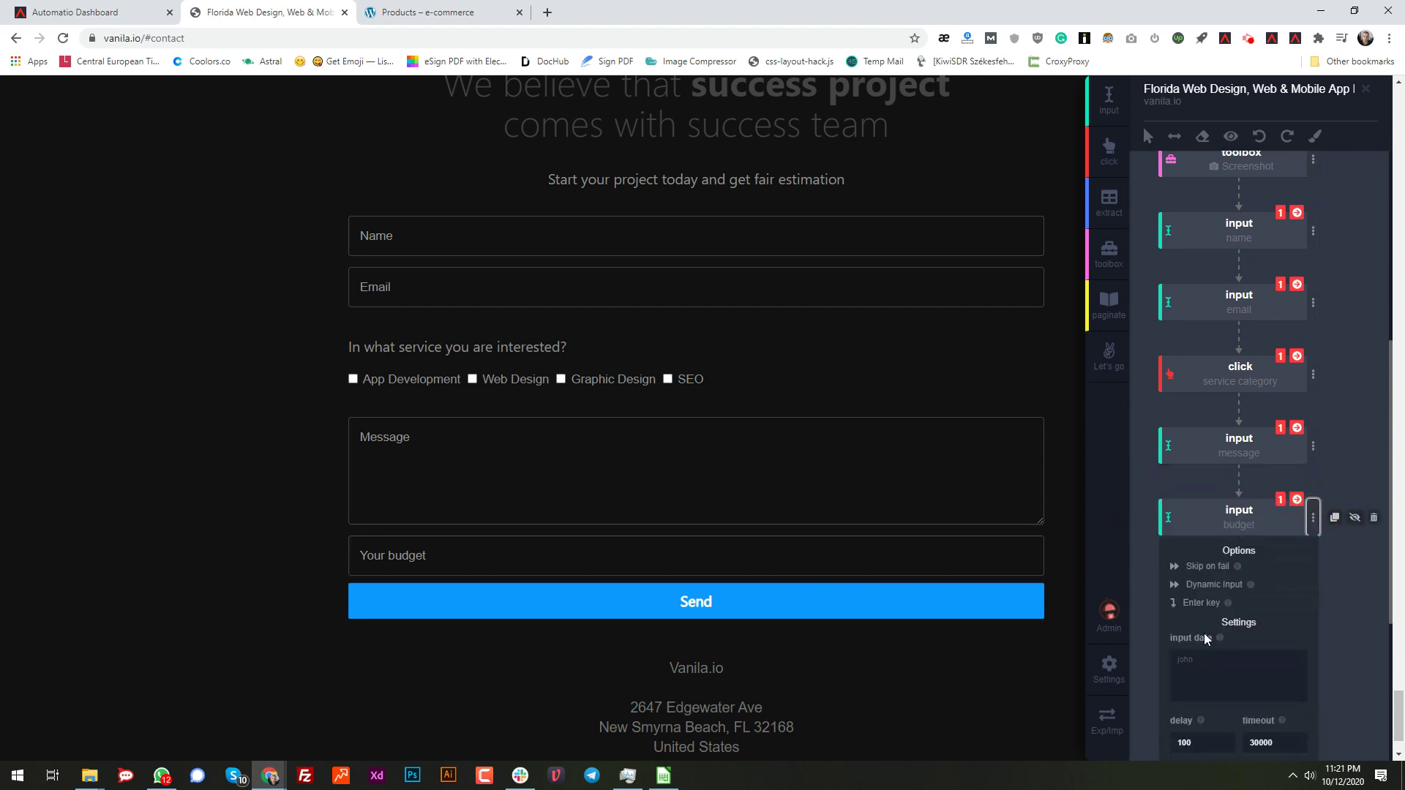
pyautogui.click(1200, 585)
pyautogui.scroll(-3, 1237, 637)
pyautogui.click(1227, 492)
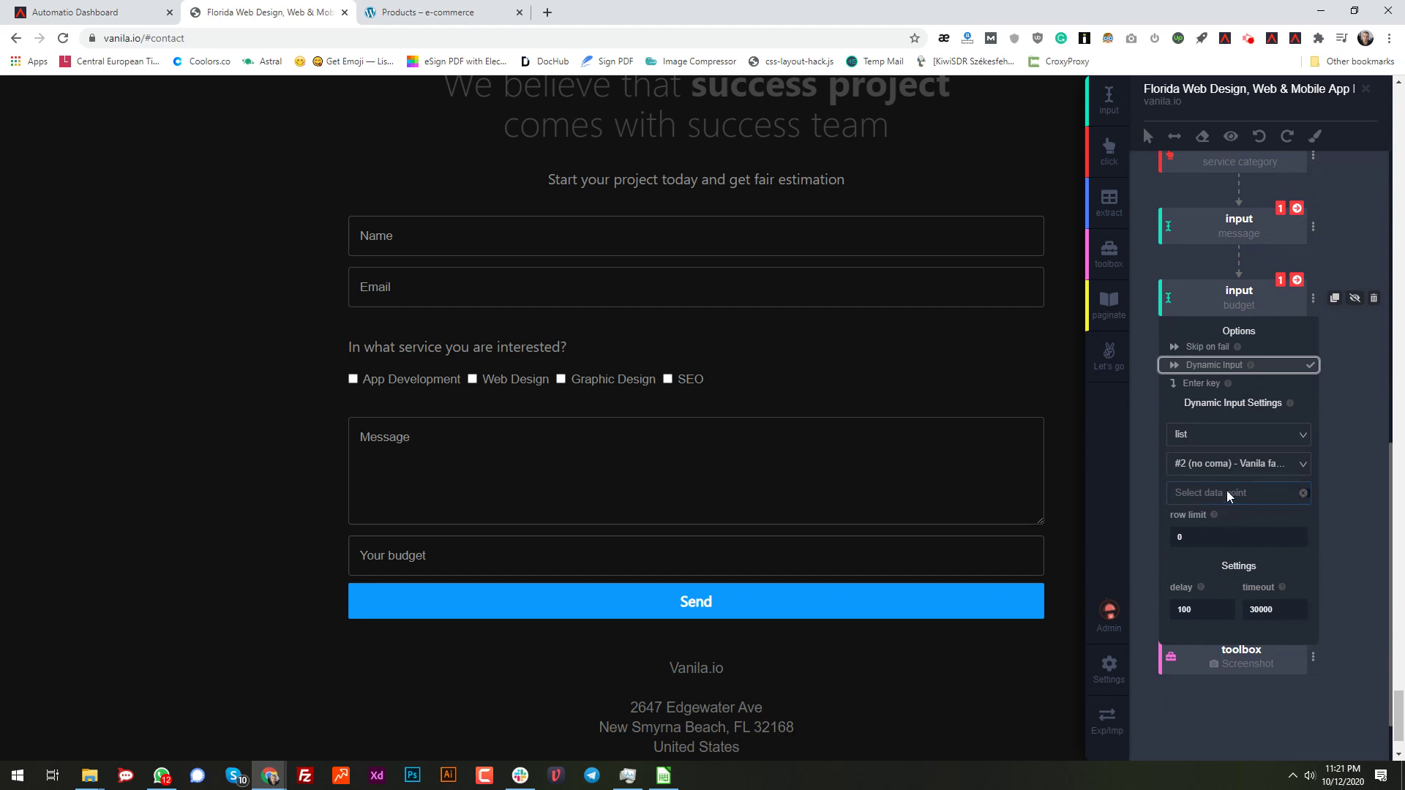
pyautogui.click(1218, 590)
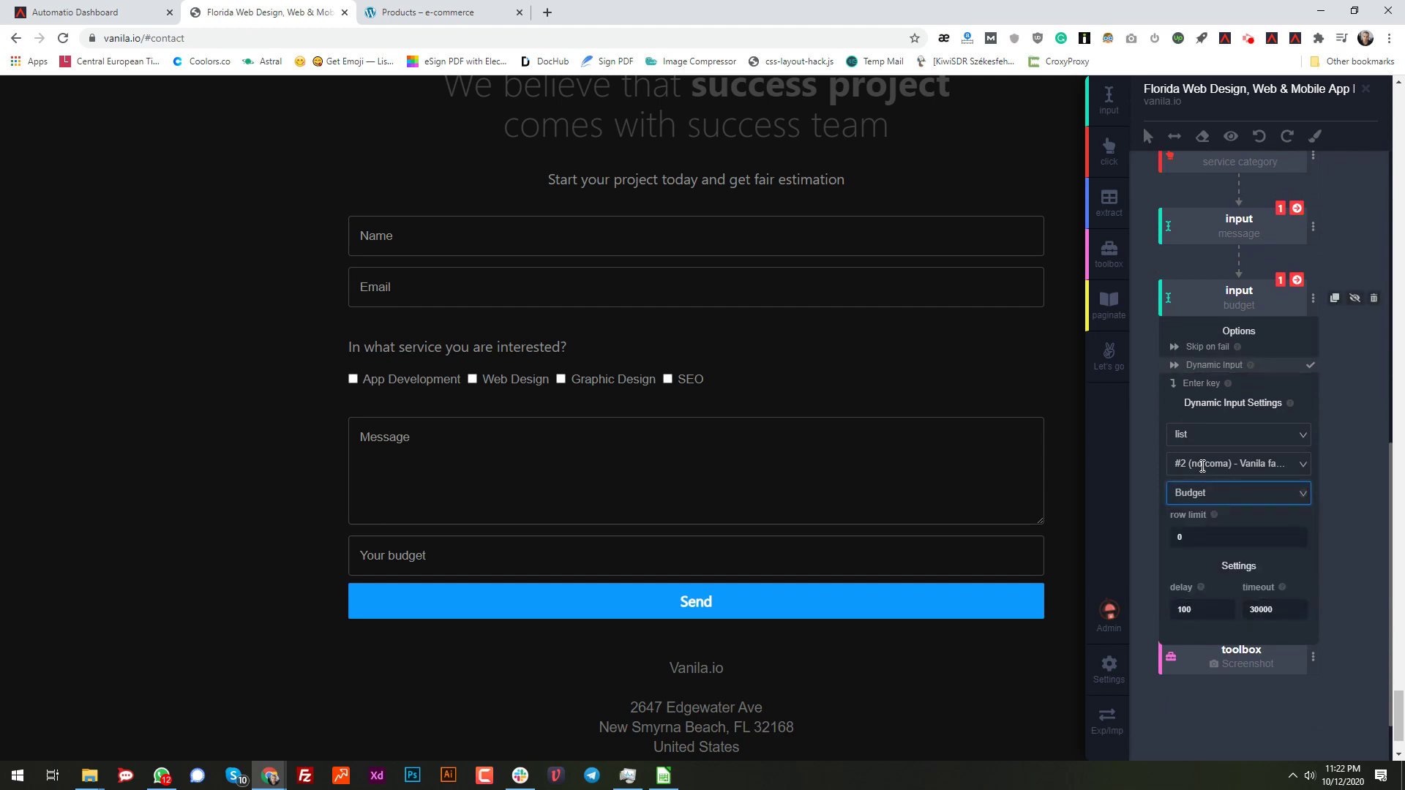
pyautogui.click(1150, 376)
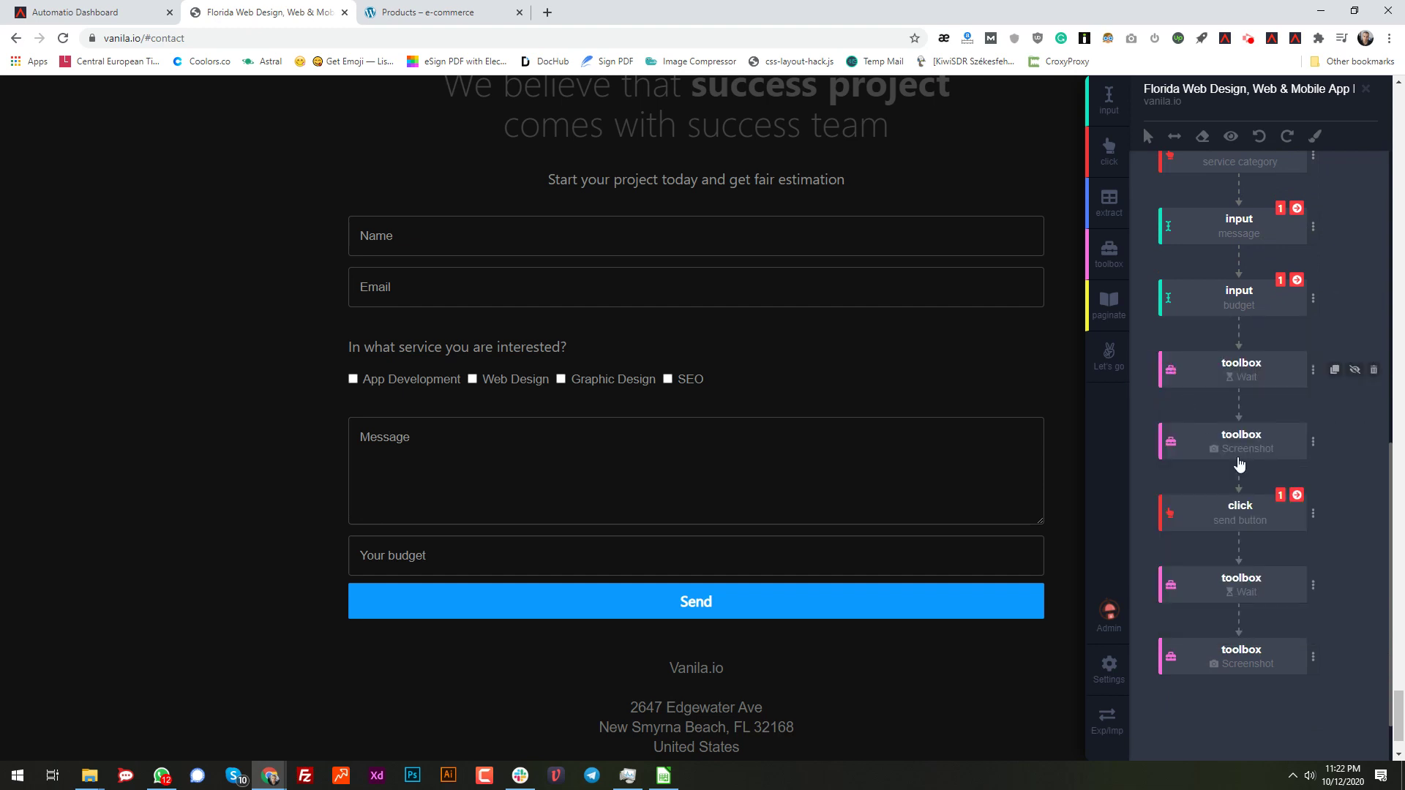
# - Review the bot's form-filling actions and the contact form fields they target
pyautogui.scroll(1, 1258, 492)
pyautogui.scroll(3, 1287, 515)
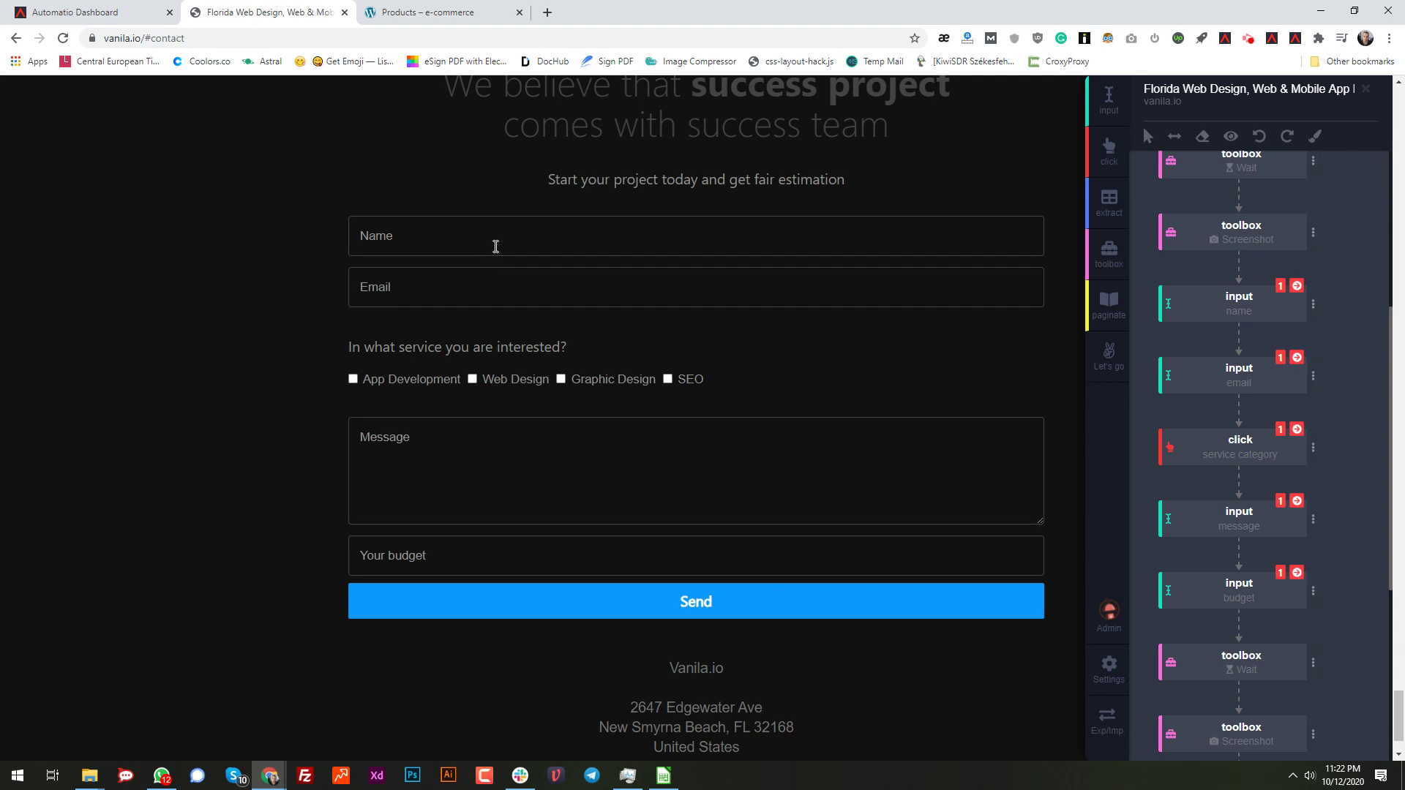
pyautogui.moveTo(1307, 321)
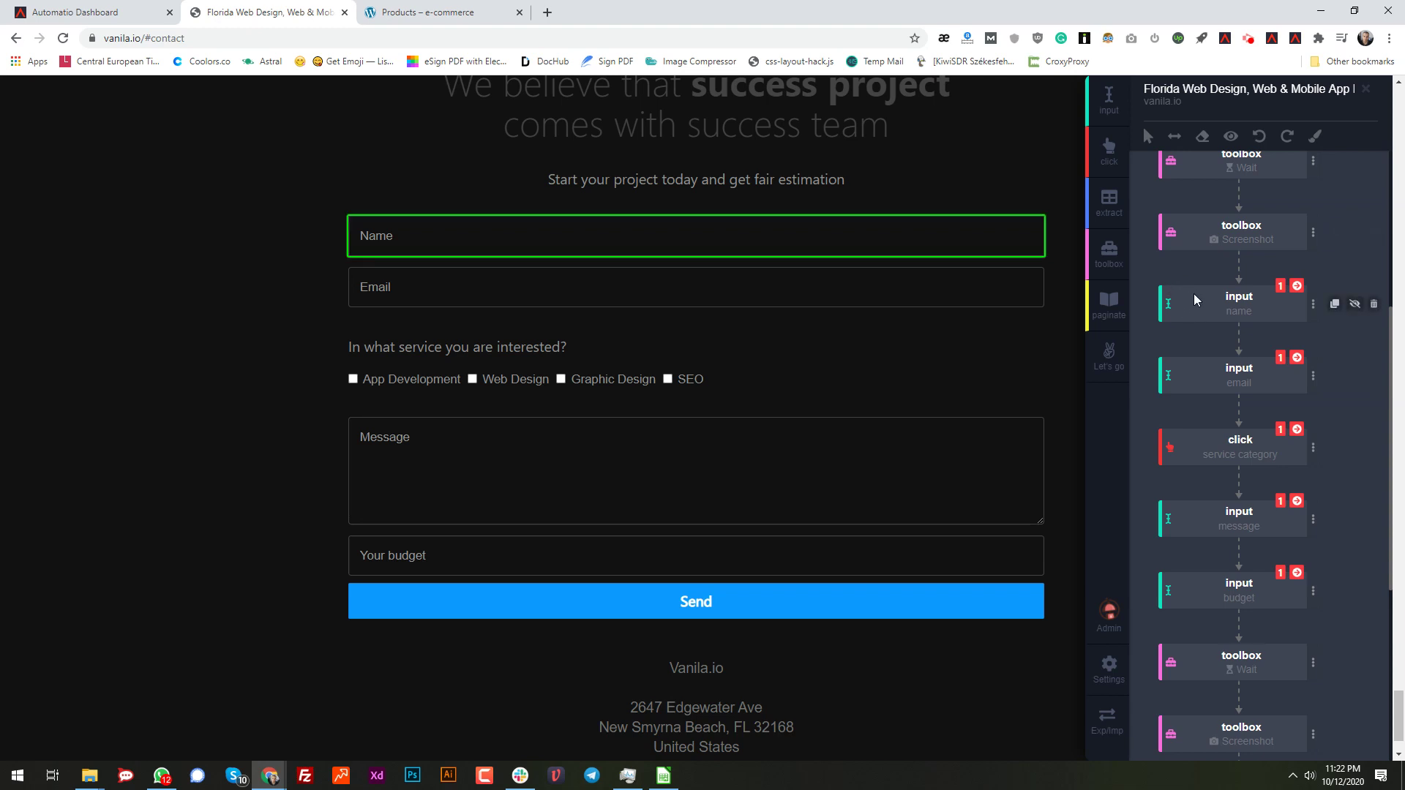
pyautogui.scroll(-1, 1266, 329)
pyautogui.scroll(-1, 1268, 344)
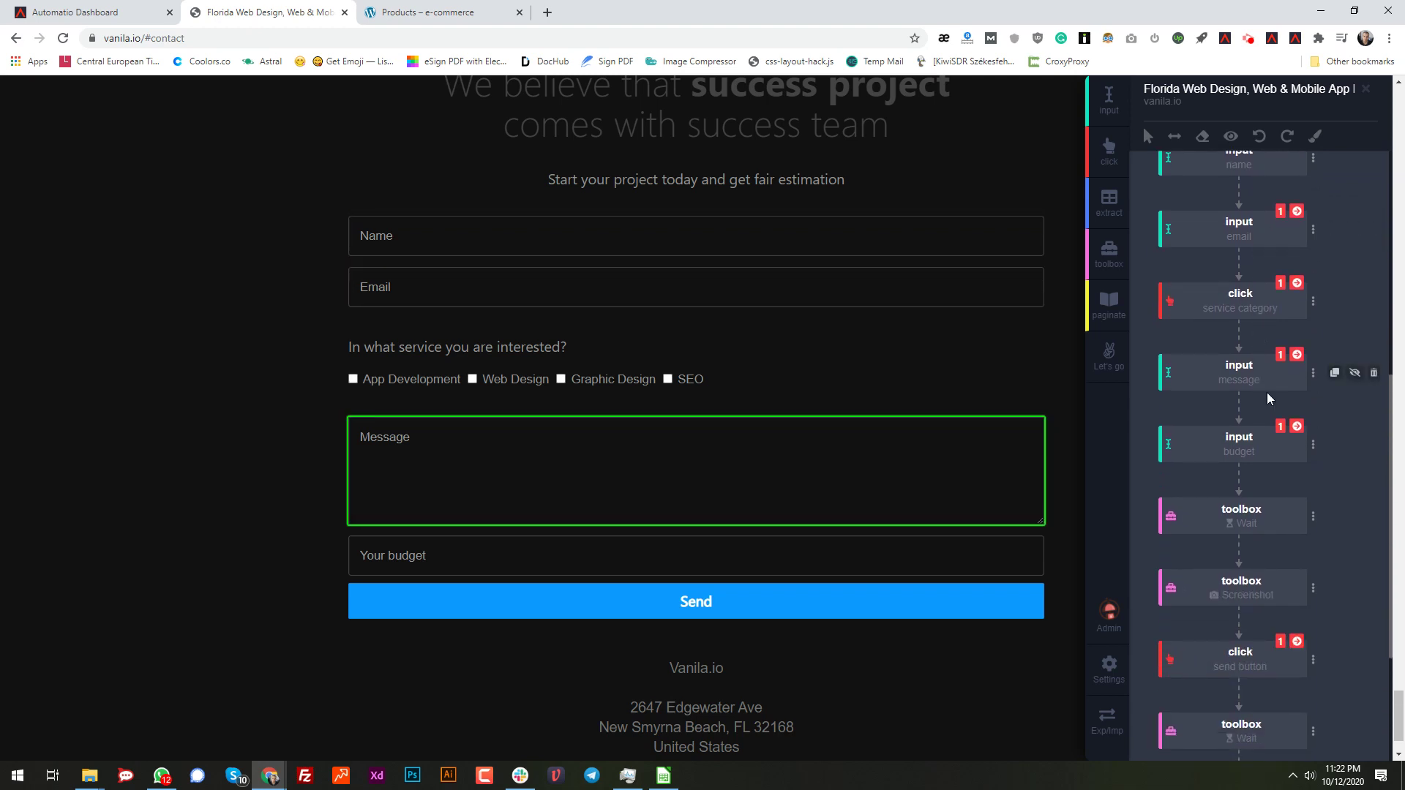
pyautogui.scroll(-1, 1267, 395)
pyautogui.scroll(3, 1275, 449)
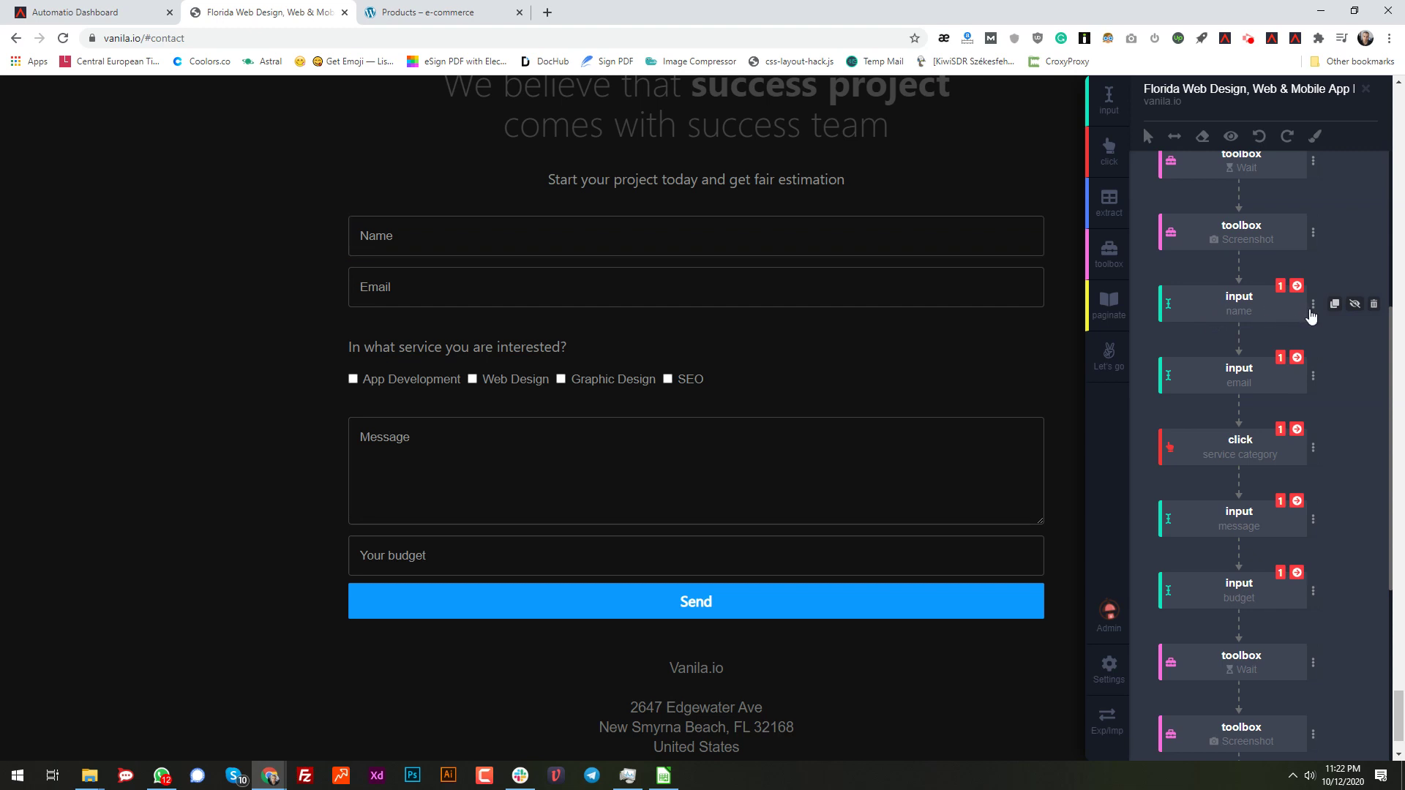
# - Add a toolbox action at the end of the workflow and set it to Refresh page
pyautogui.scroll(-5, 1249, 481)
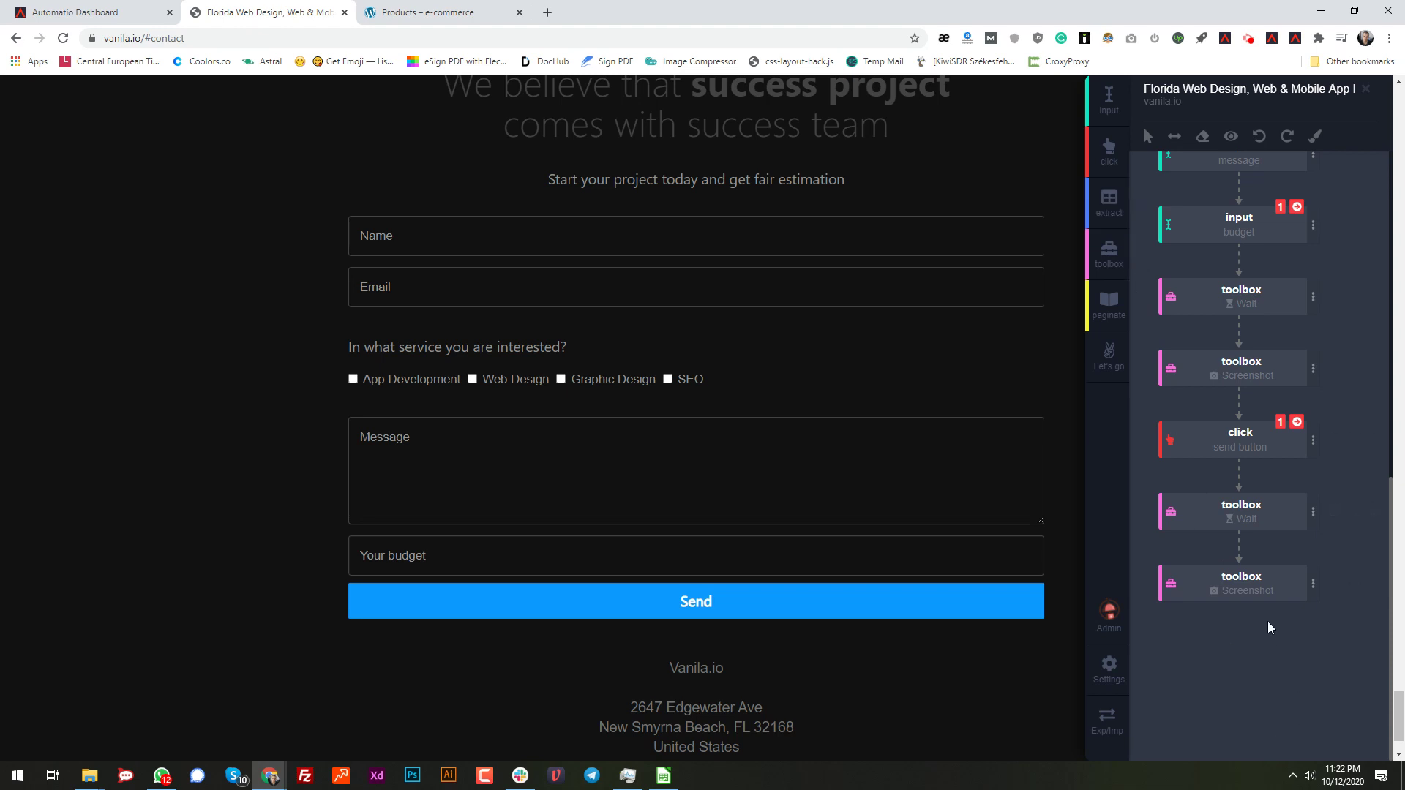
pyautogui.click(1109, 253)
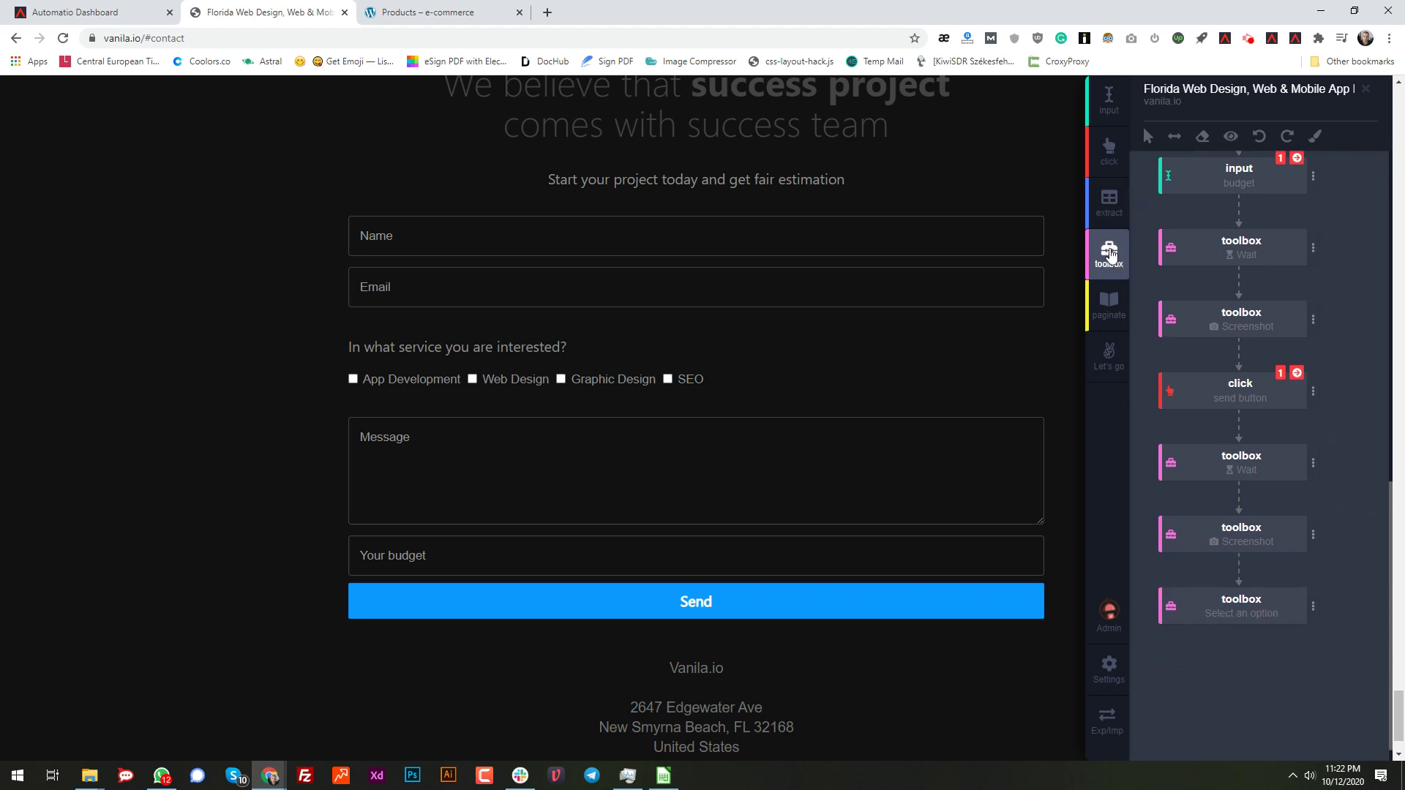
pyautogui.click(1313, 584)
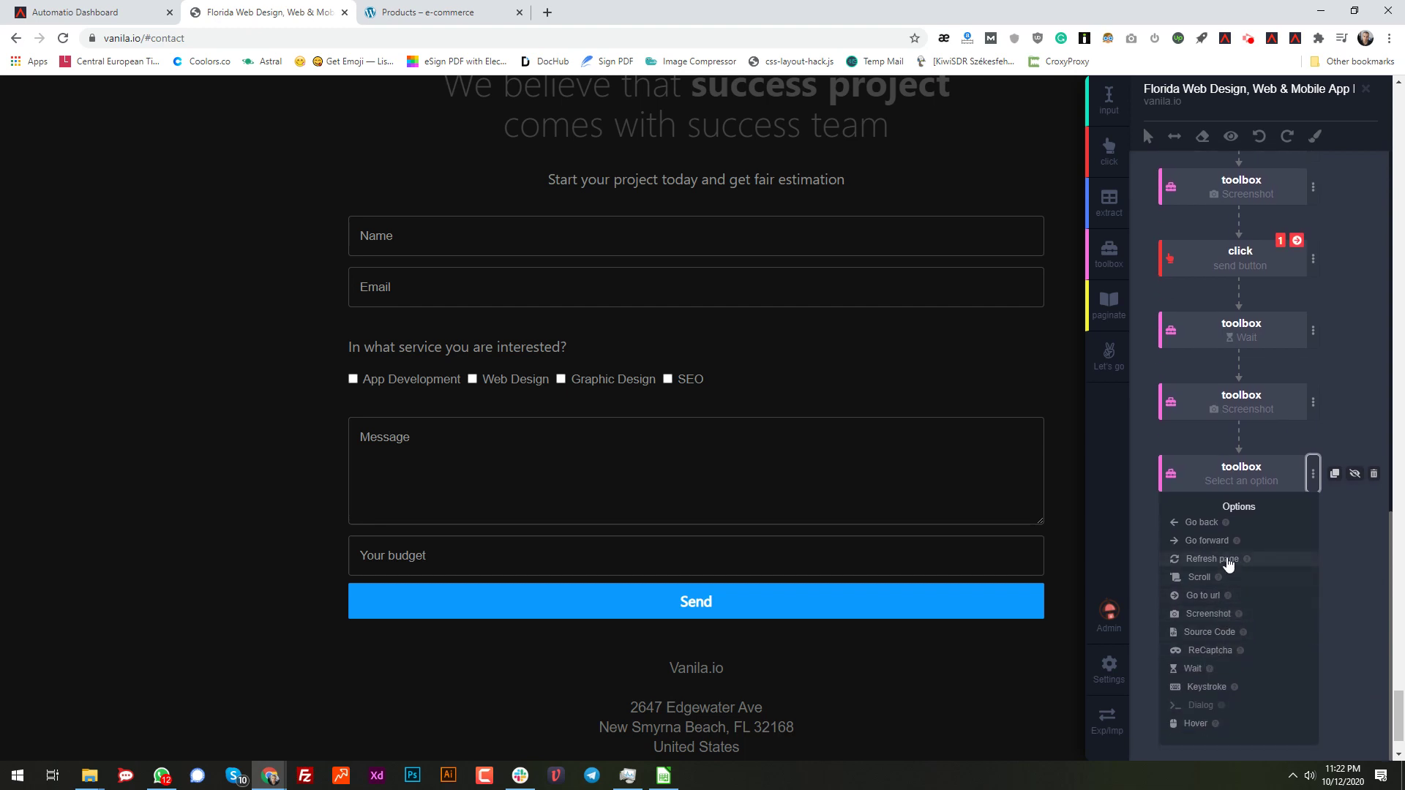
pyautogui.click(1229, 560)
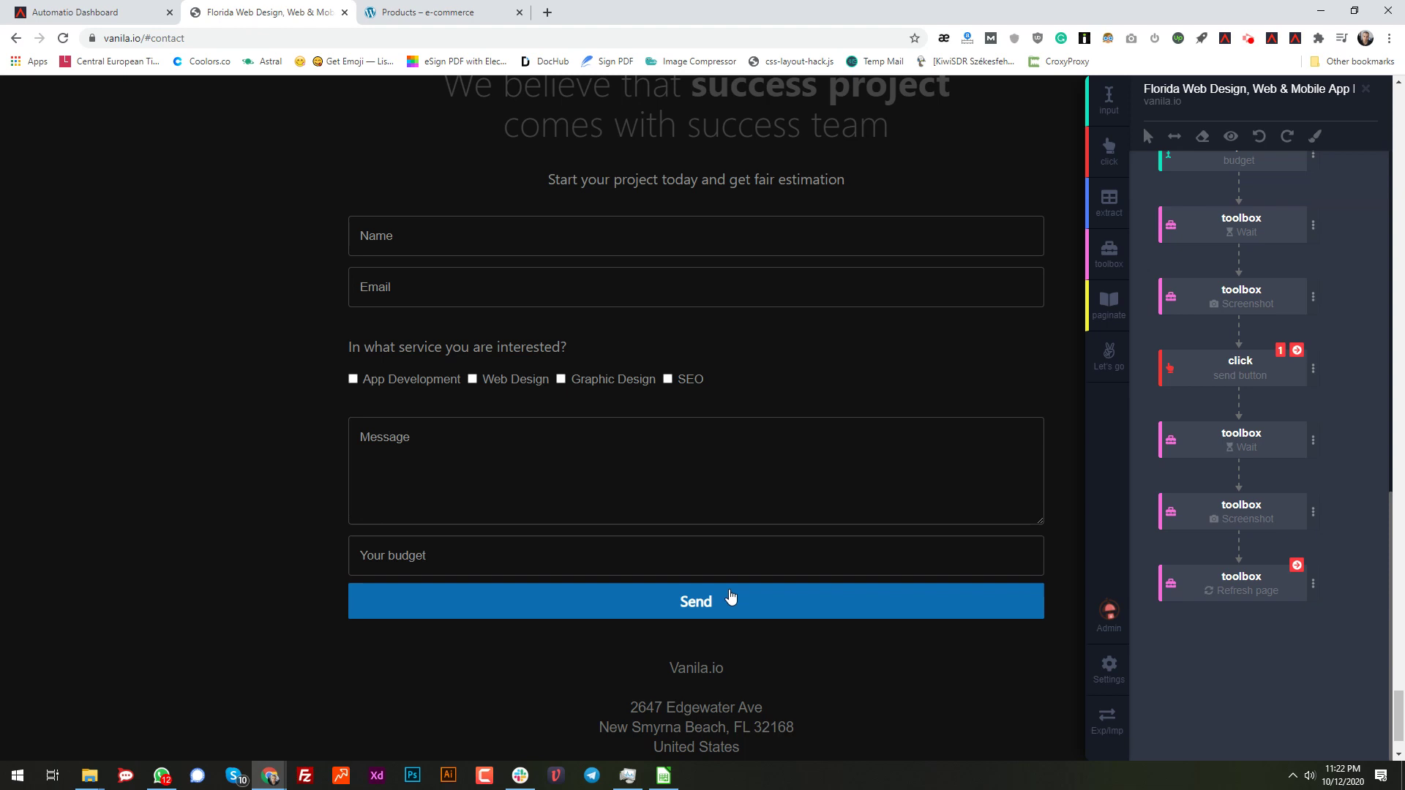
pyautogui.click(414, 247)
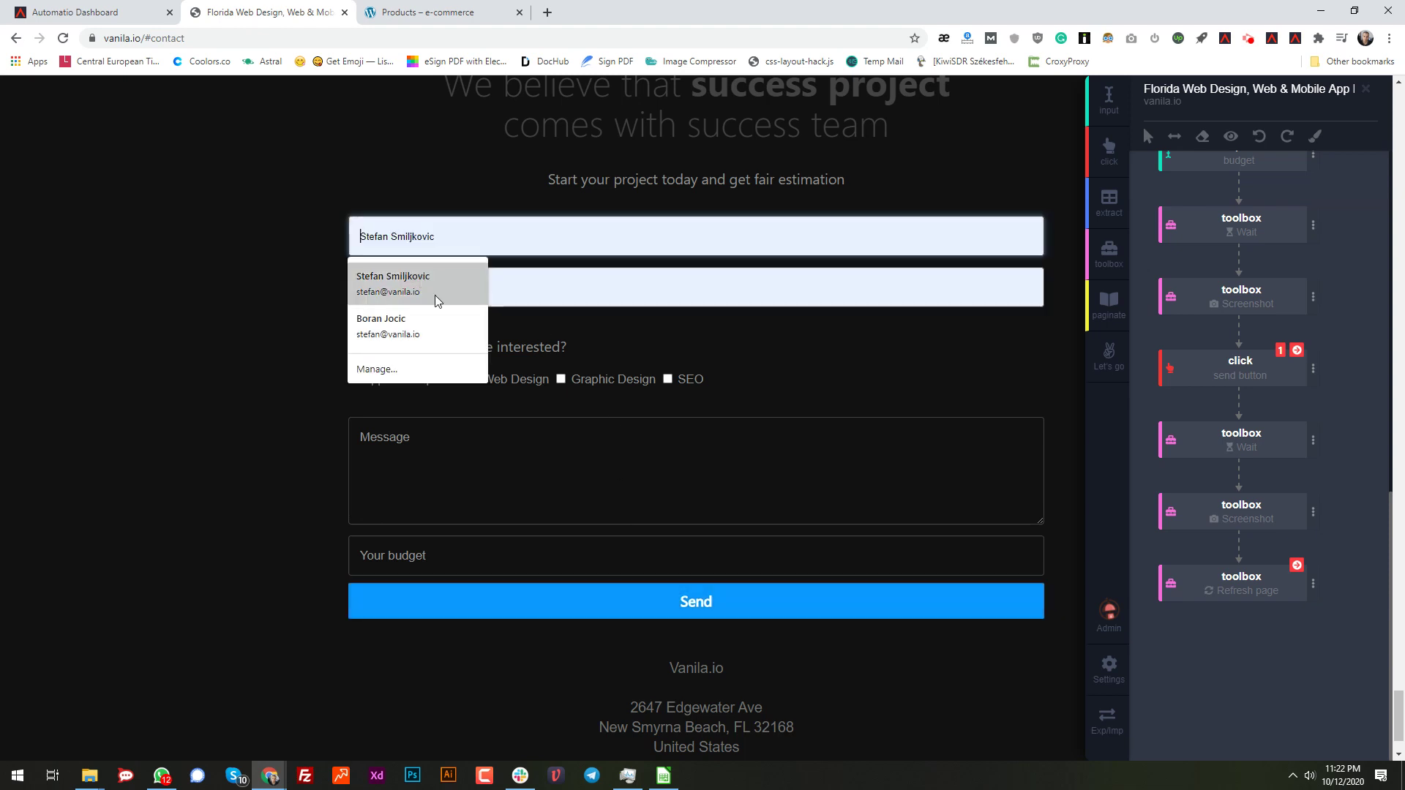
pyautogui.click(581, 298)
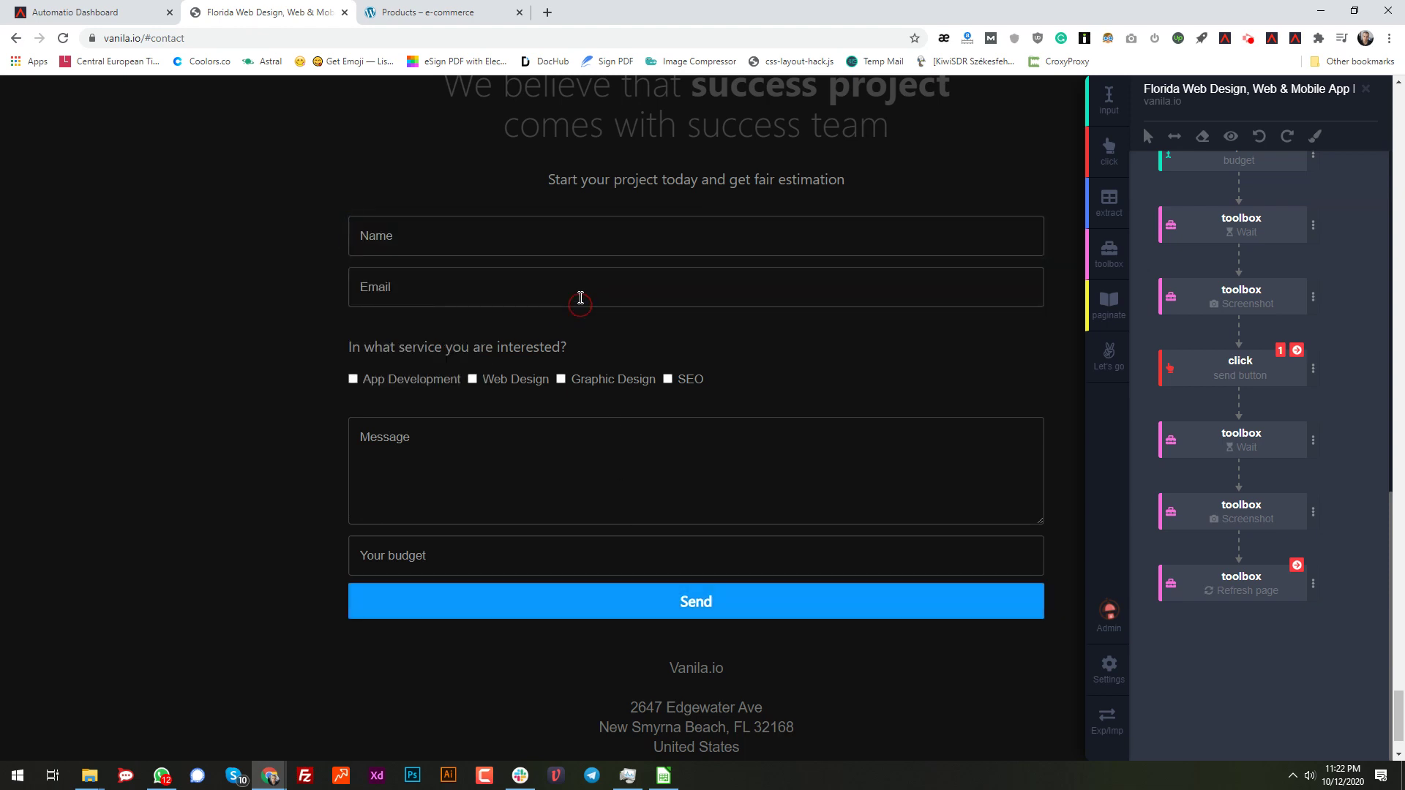
pyautogui.click(669, 443)
pyautogui.click(476, 559)
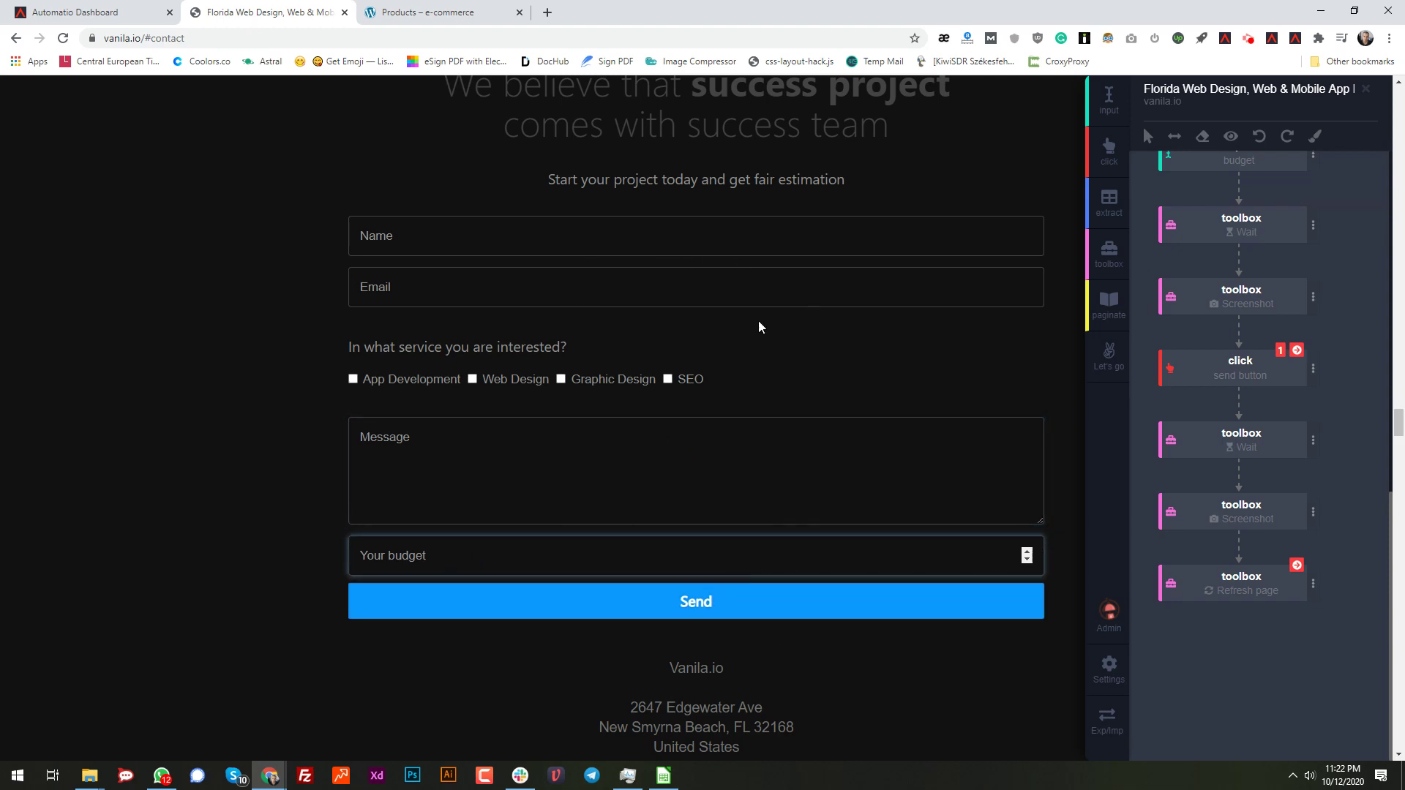
# - Check through the finished action sequence and create the bot without running it
pyautogui.scroll(8, 1333, 388)
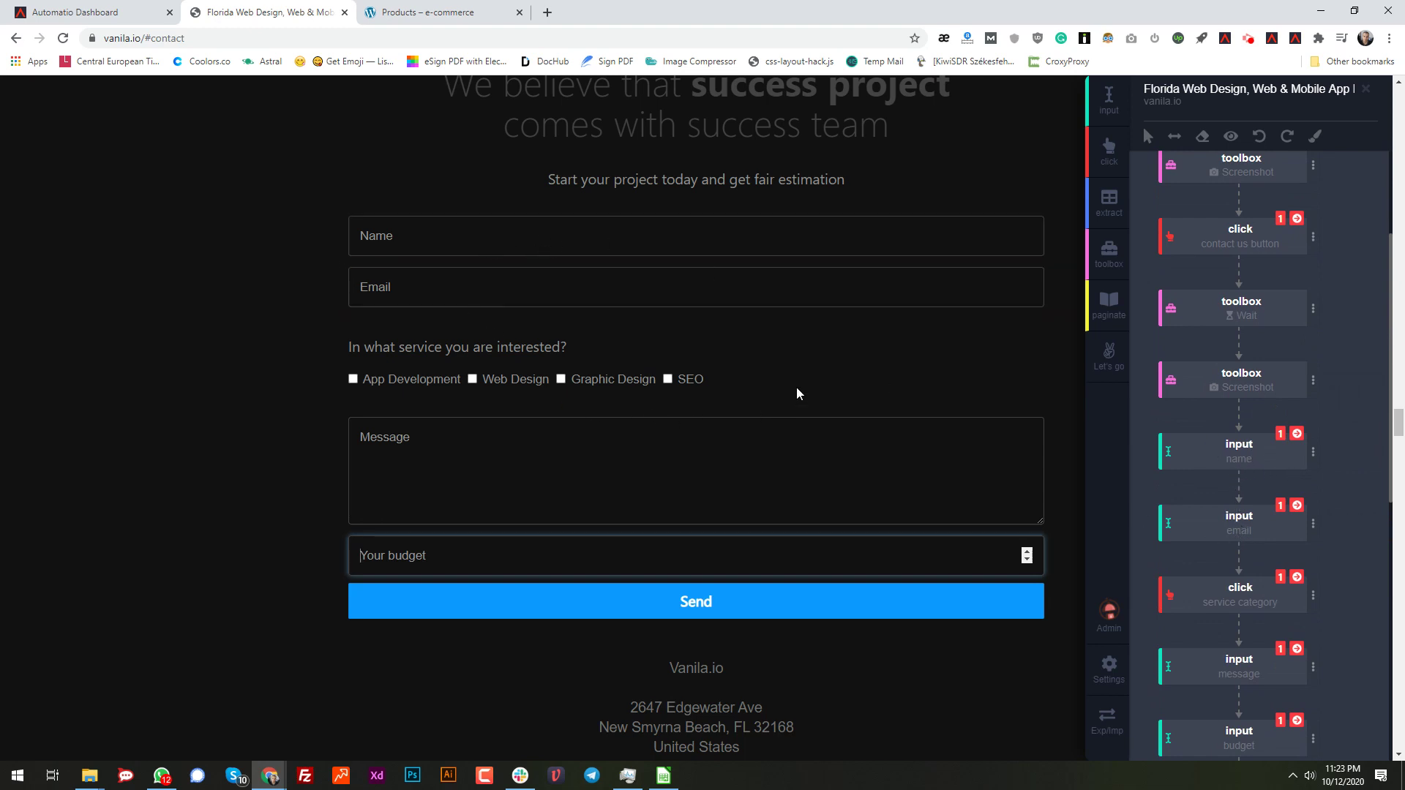
pyautogui.scroll(-8, 1208, 424)
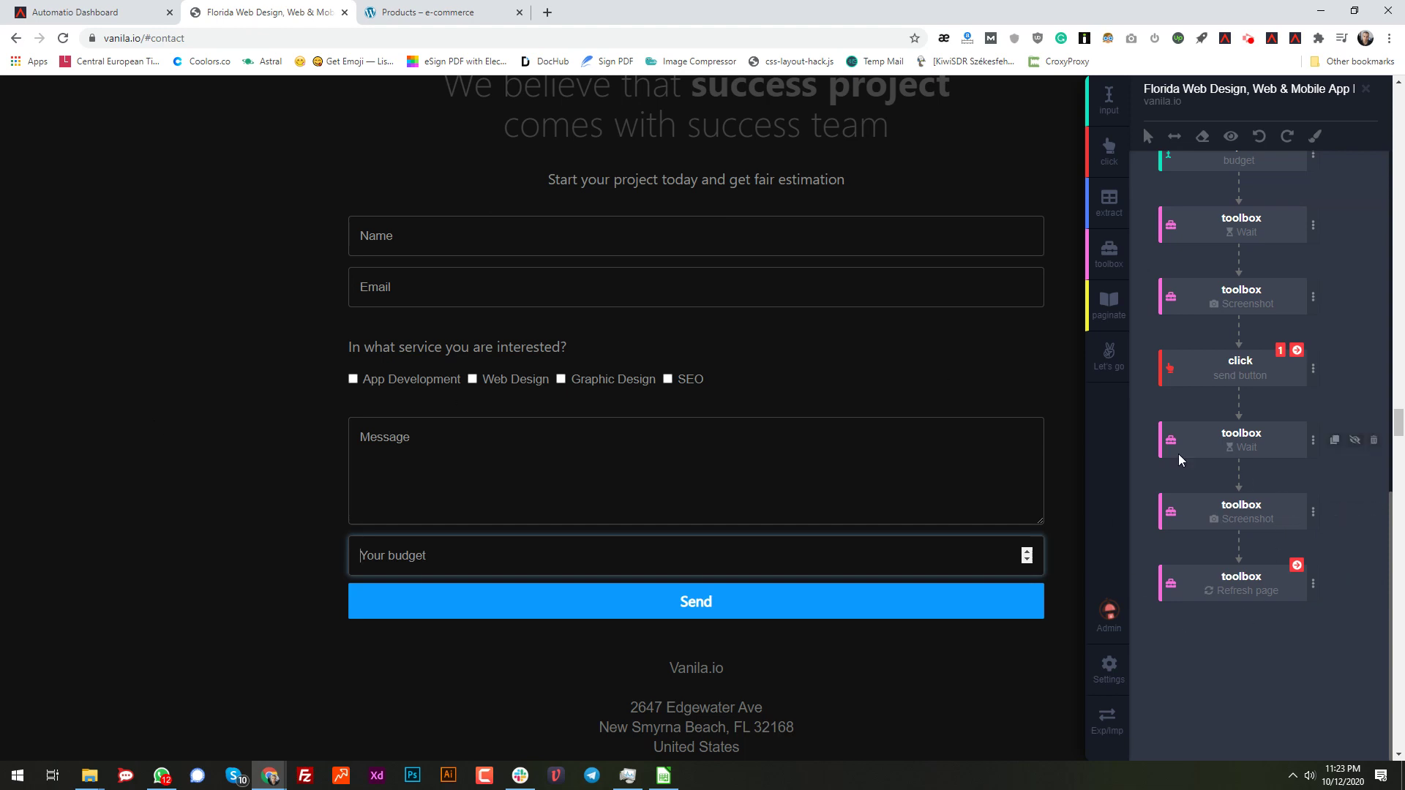
pyautogui.click(1109, 355)
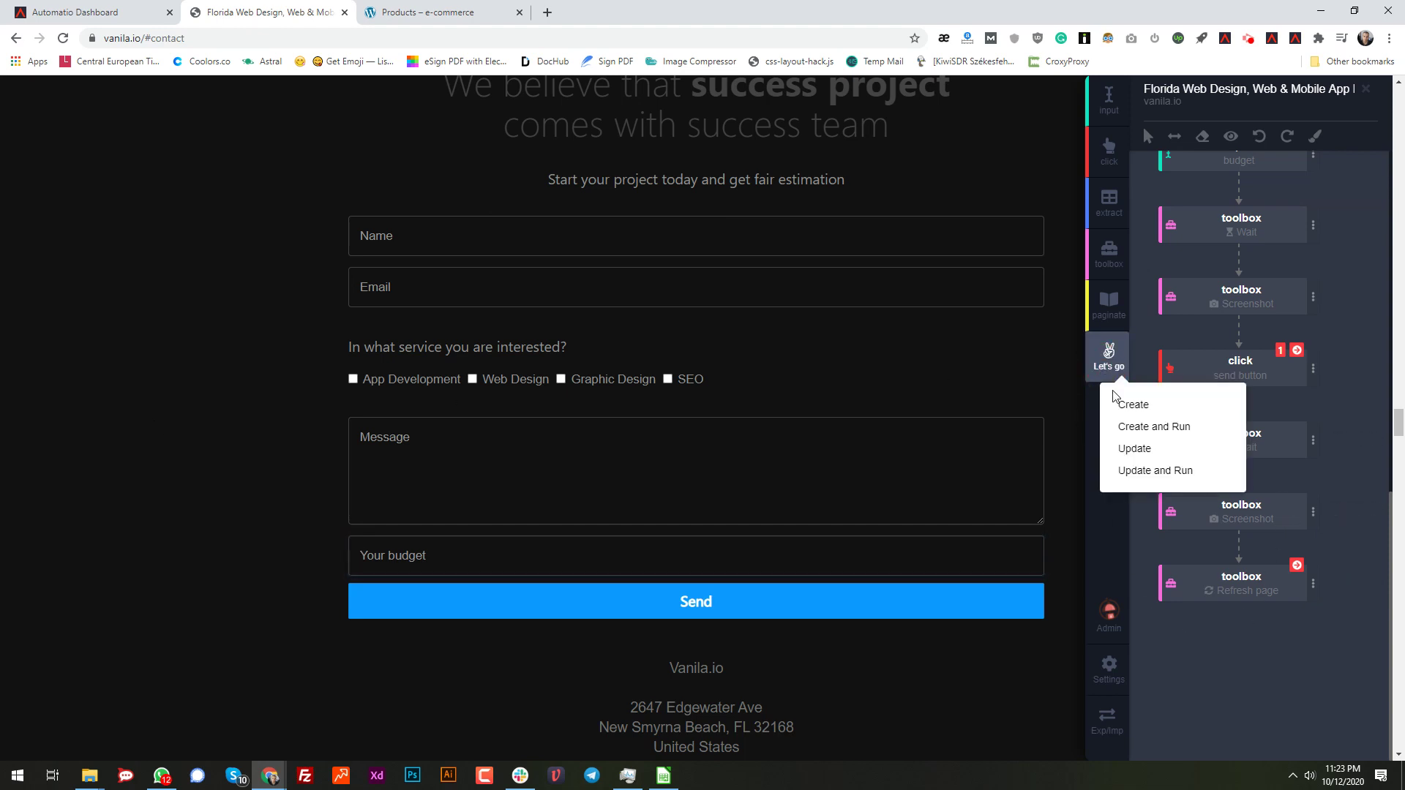
pyautogui.click(1160, 411)
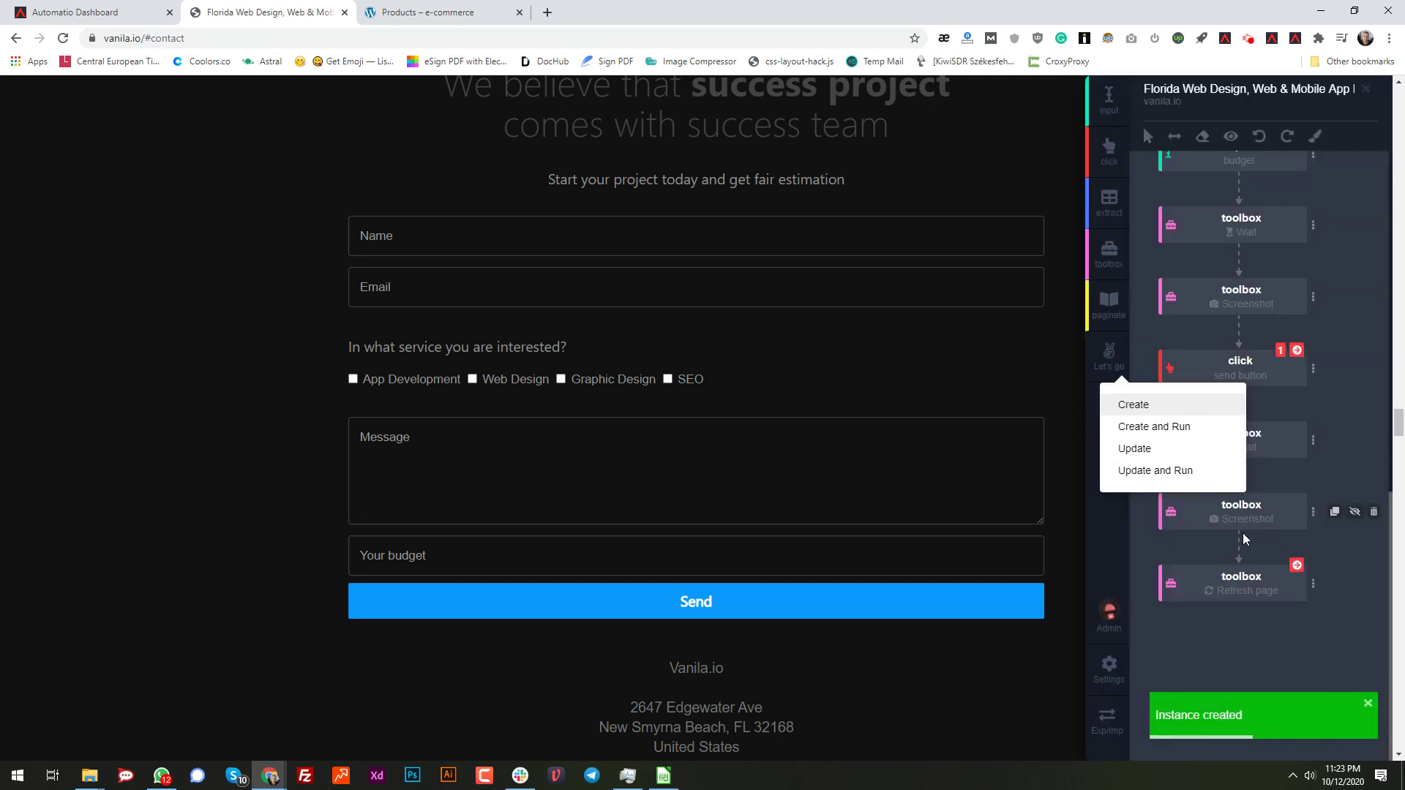
# - Switch to the Automatio dashboard and open the newly created vanila.io instance
pyautogui.click(1173, 672)
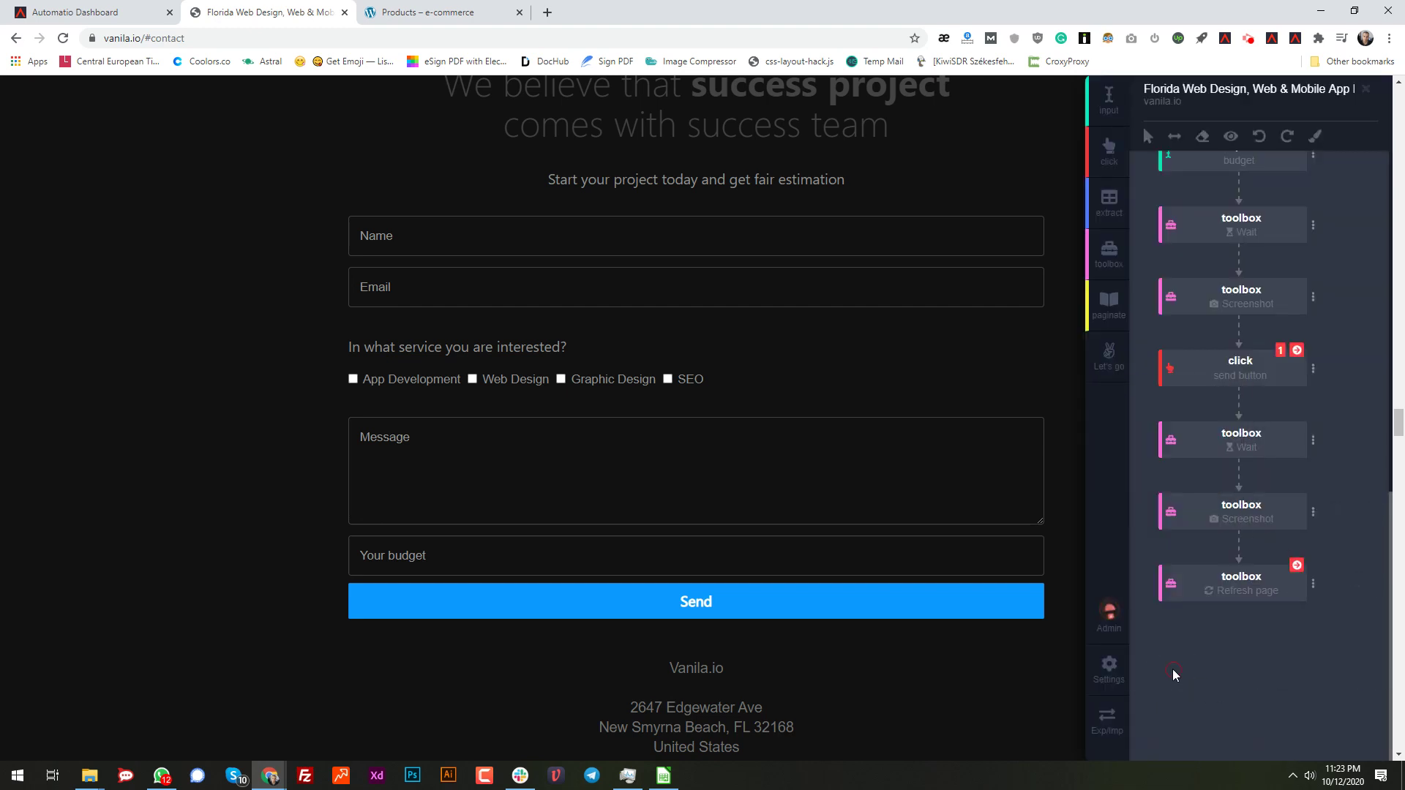
pyautogui.click(139, 22)
pyautogui.click(44, 165)
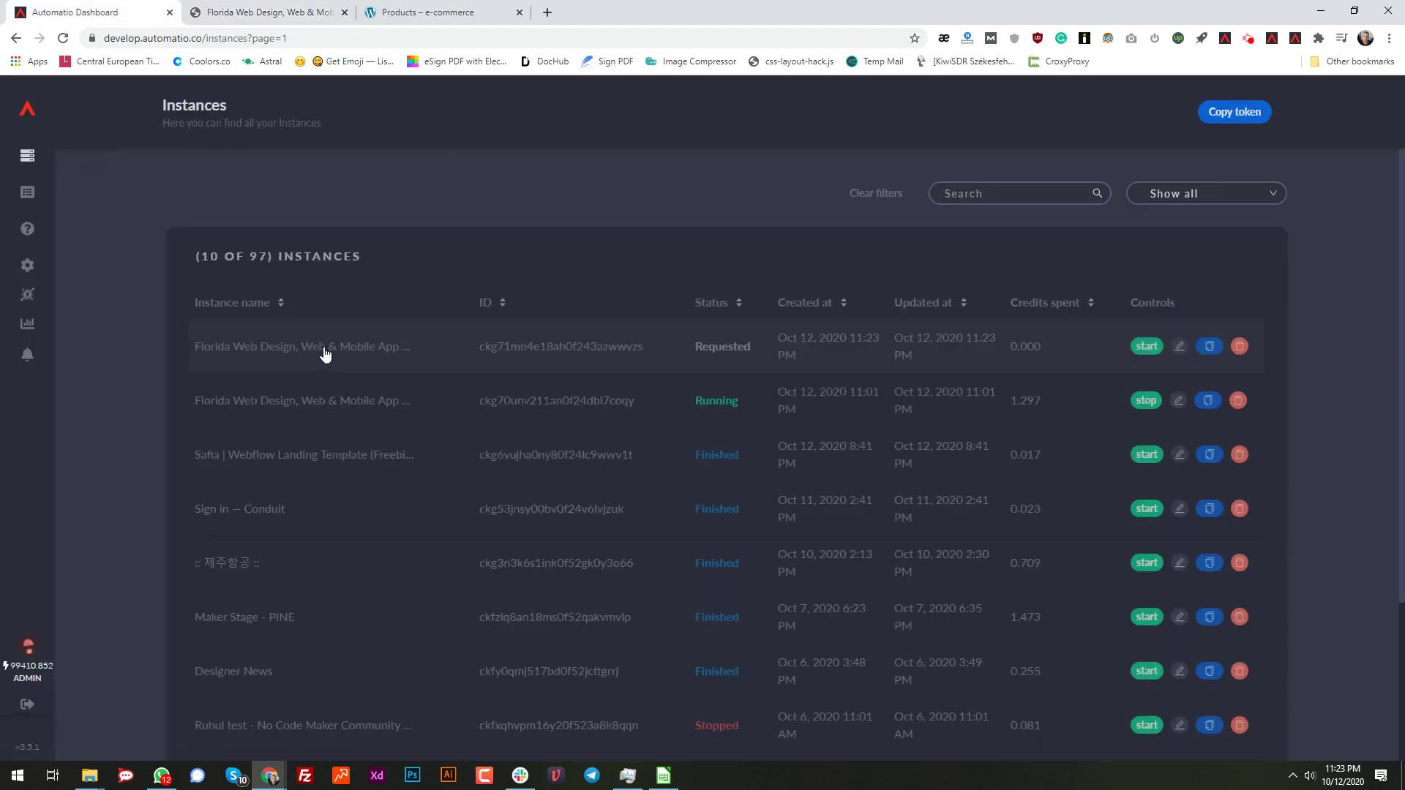
pyautogui.click(325, 354)
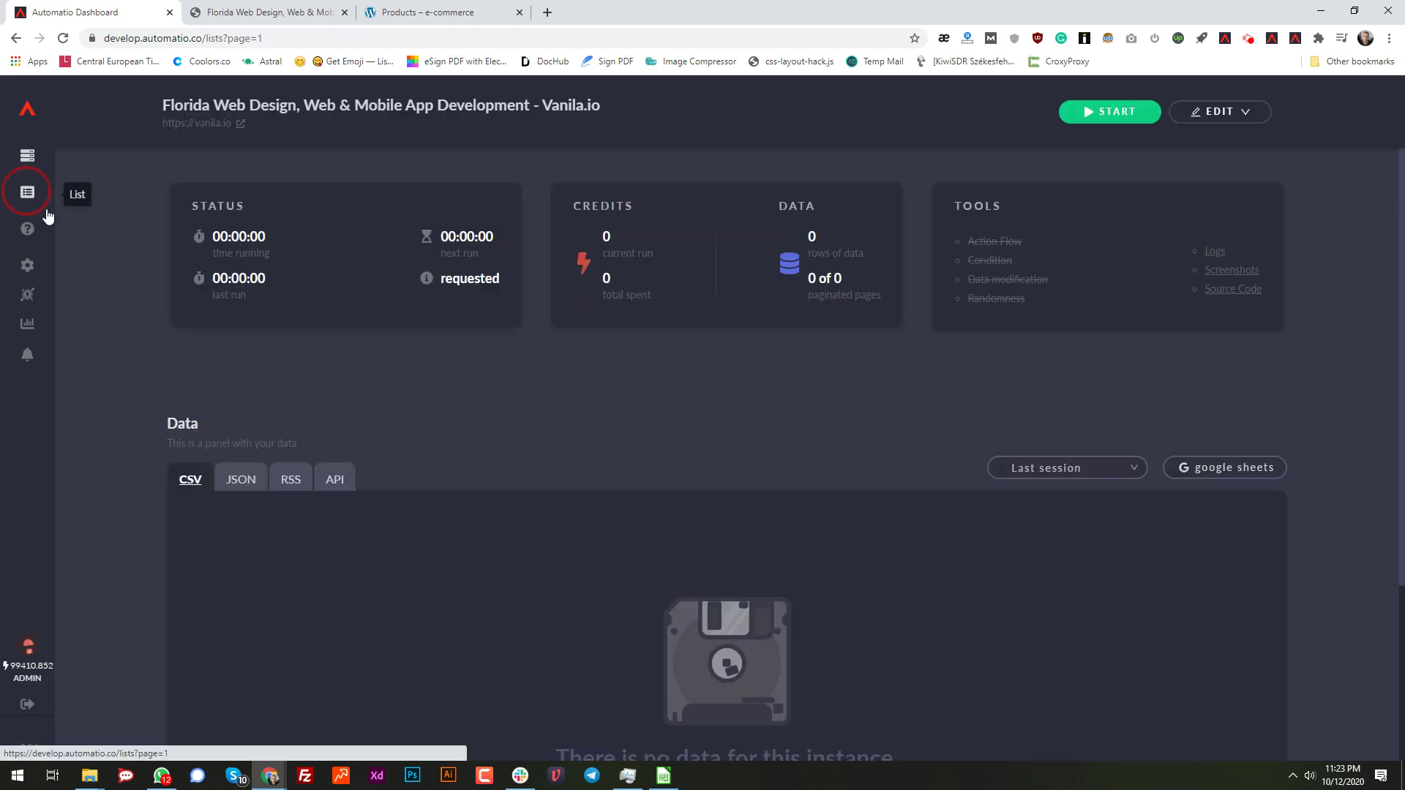
# - Stop the older running vanila.io instance and start the newly created one
pyautogui.click(27, 192)
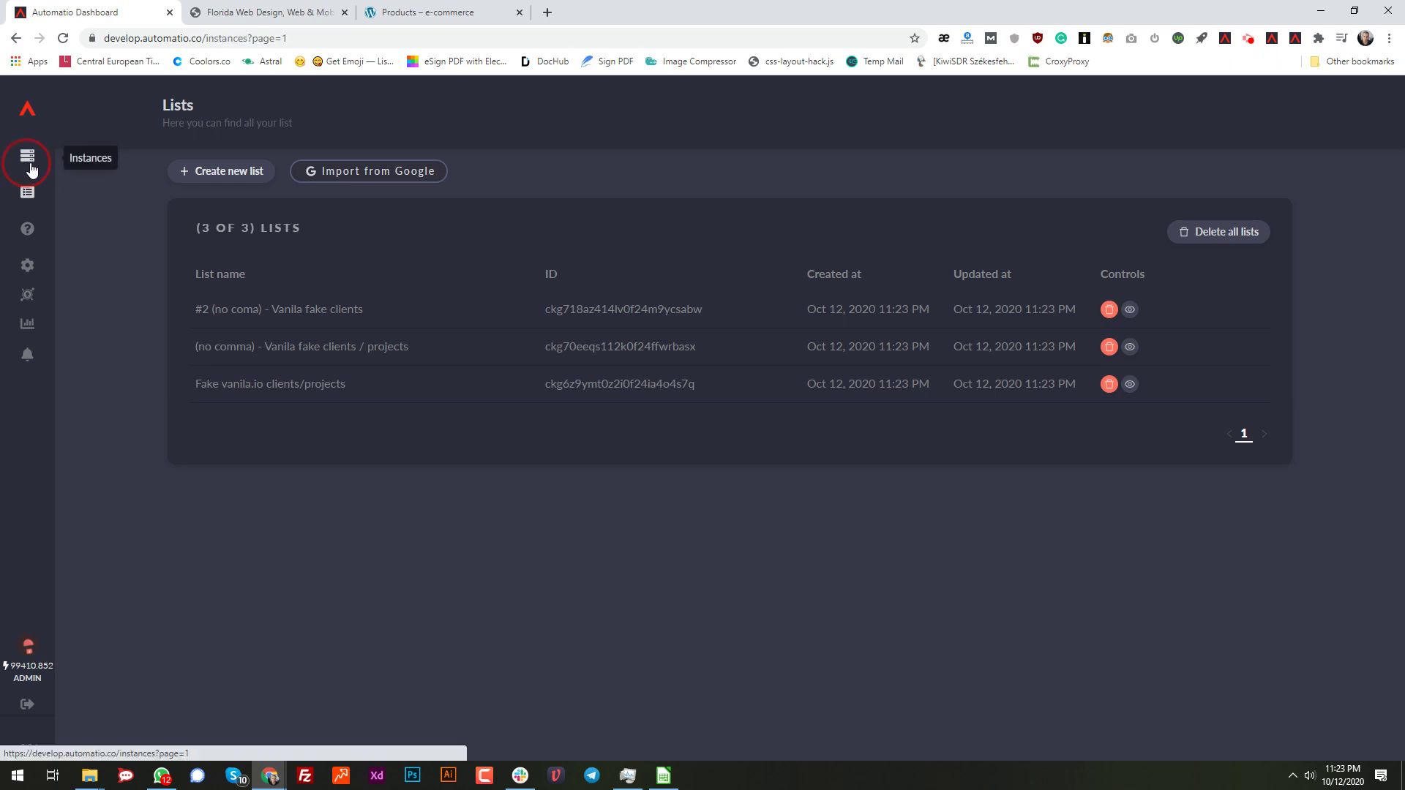
pyautogui.click(29, 153)
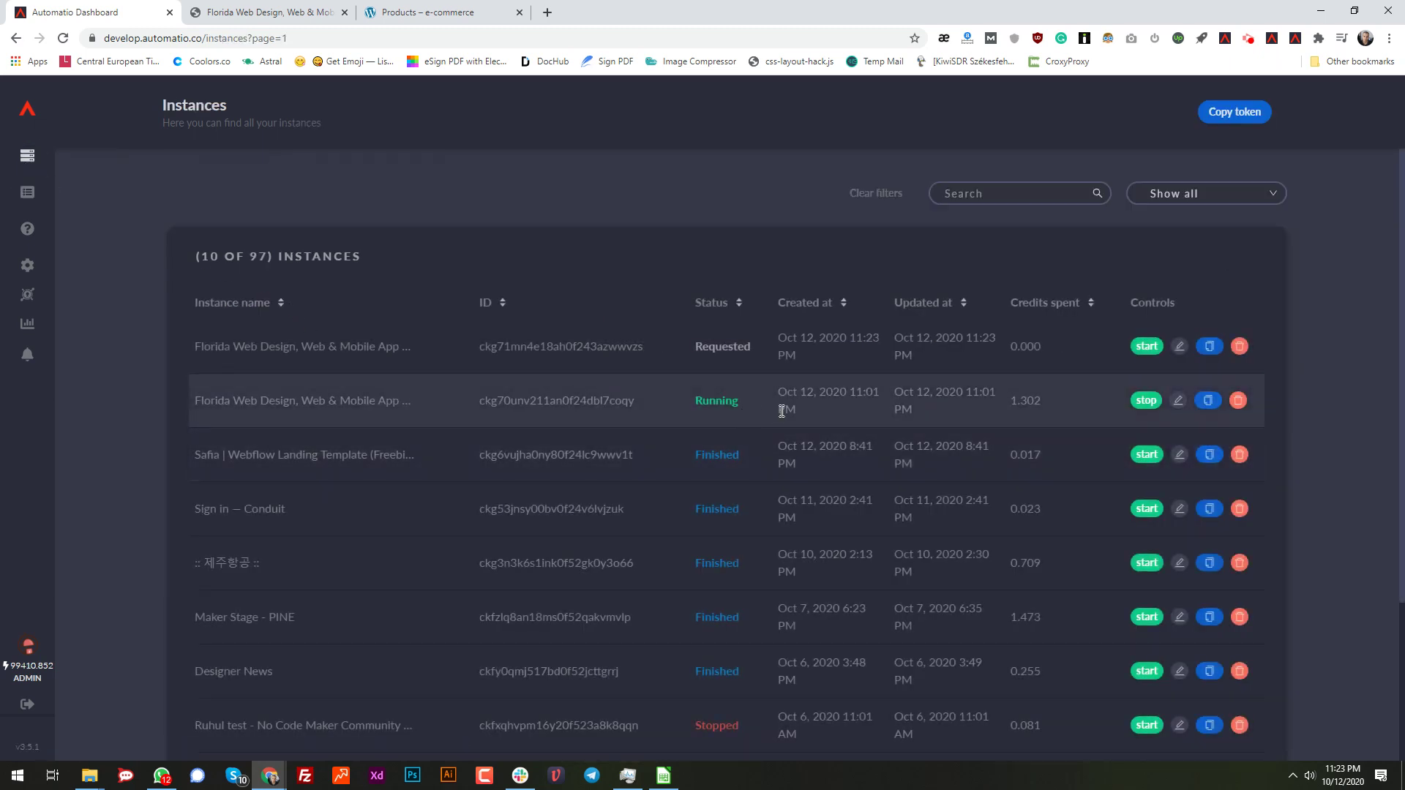
pyautogui.click(1147, 401)
pyautogui.click(322, 346)
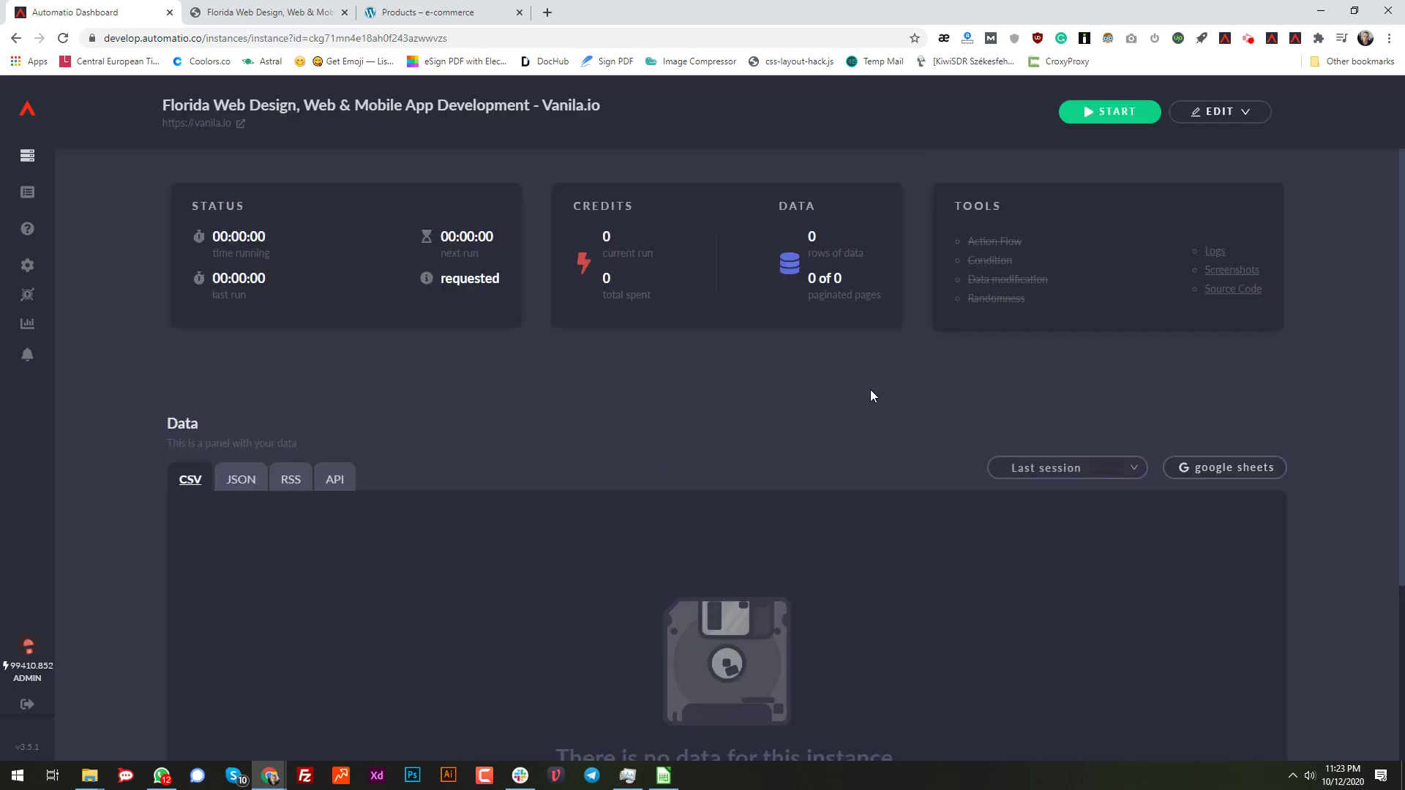
pyautogui.click(1111, 114)
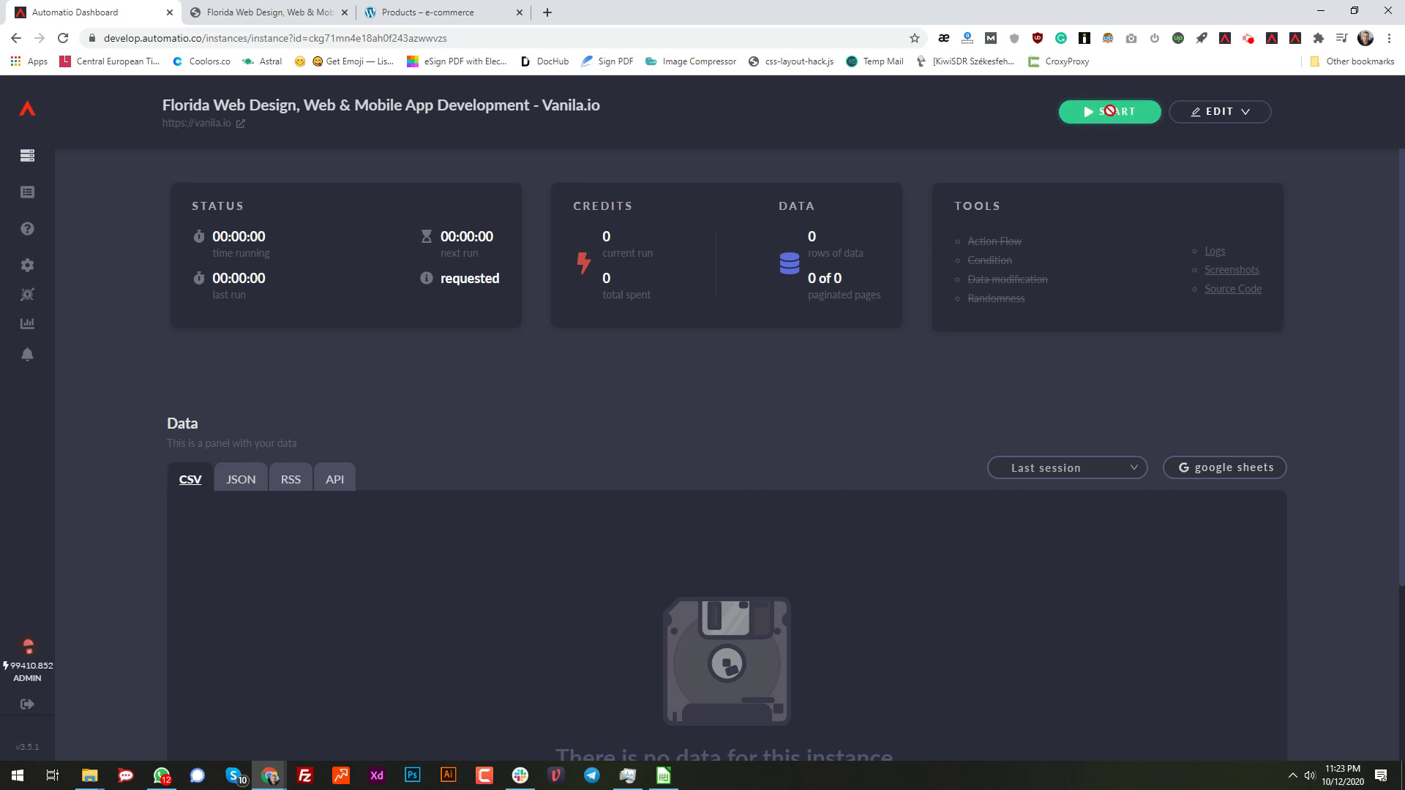
# - Check the running instance's logs and view its captured screenshots in lightbox mode
pyautogui.click(1213, 253)
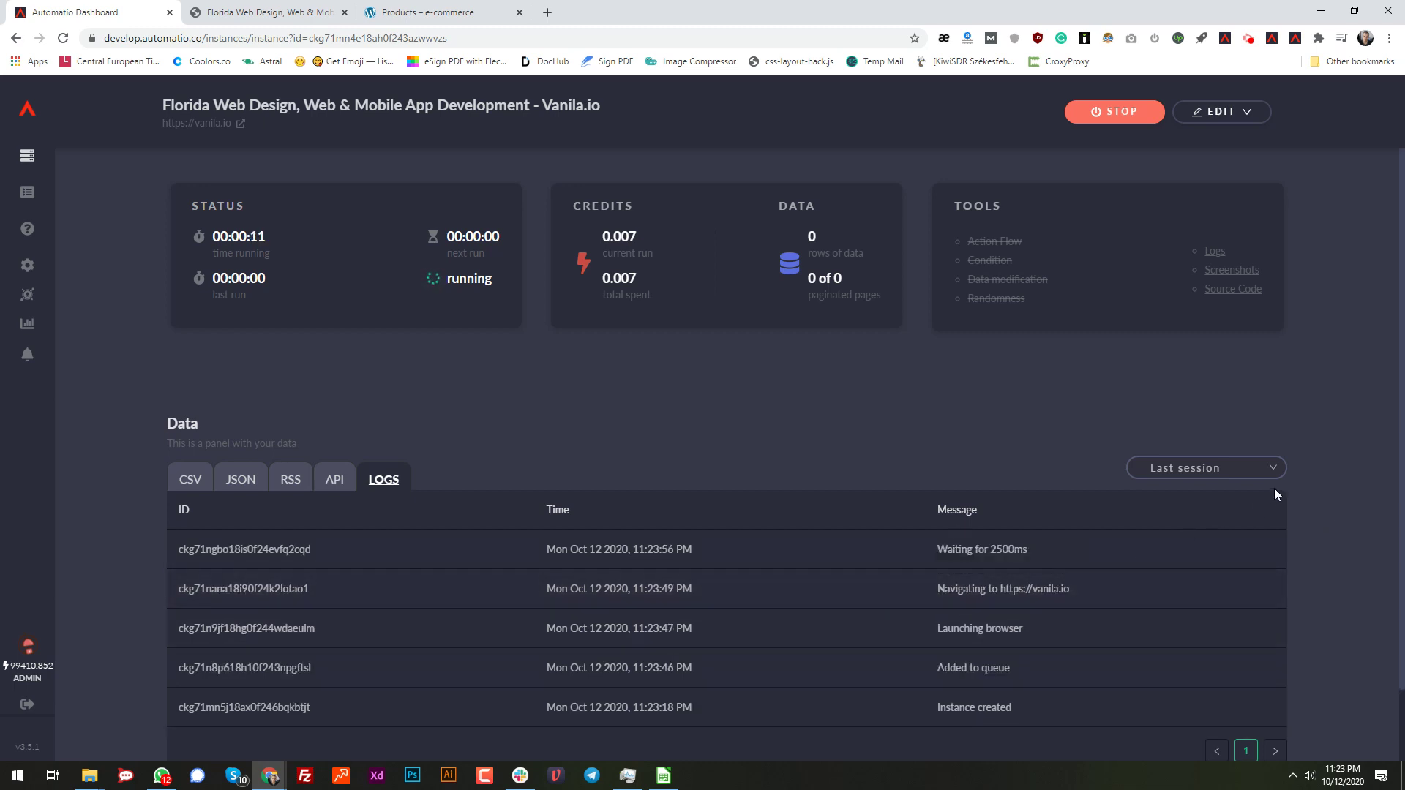
pyautogui.scroll(-1, 1275, 489)
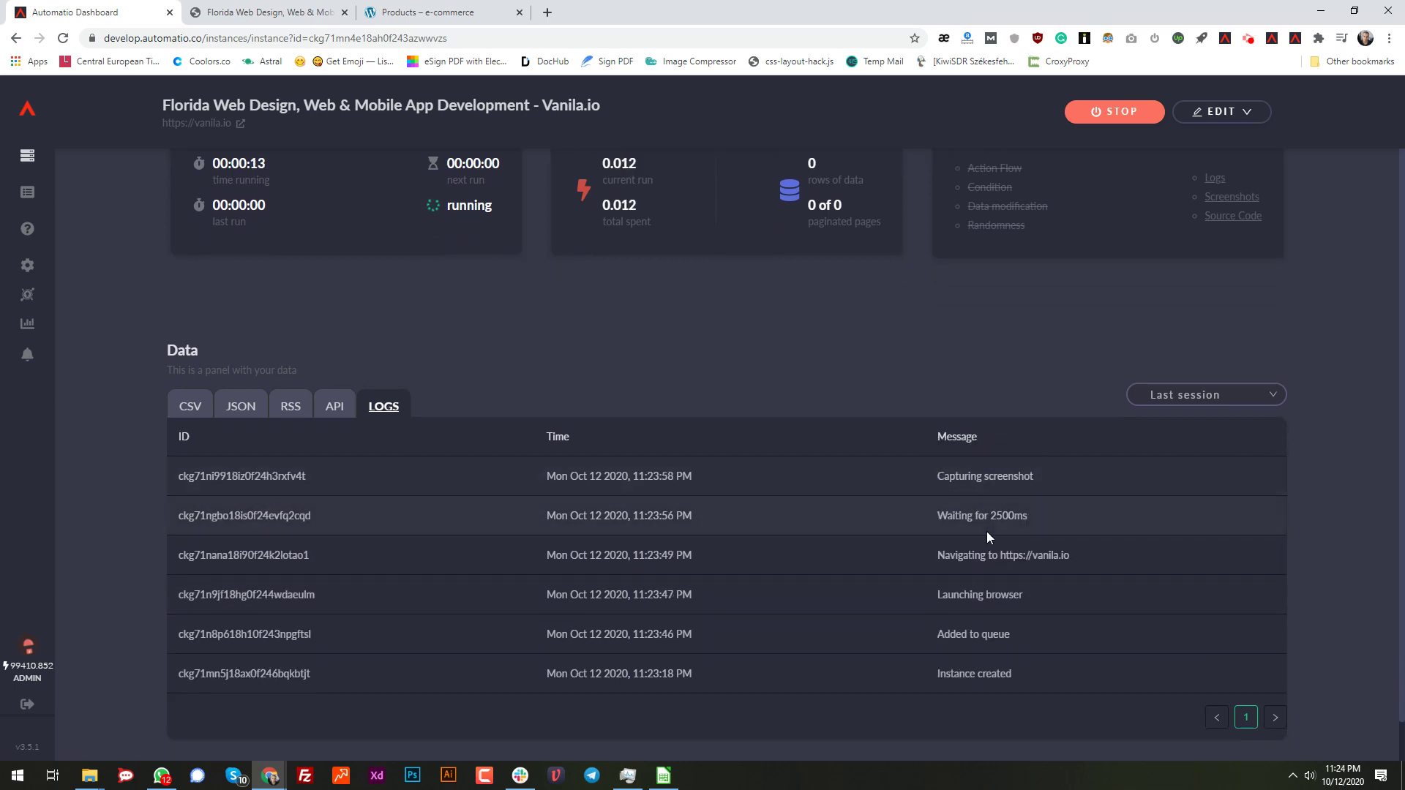
pyautogui.click(1244, 197)
pyautogui.scroll(-1, 252, 582)
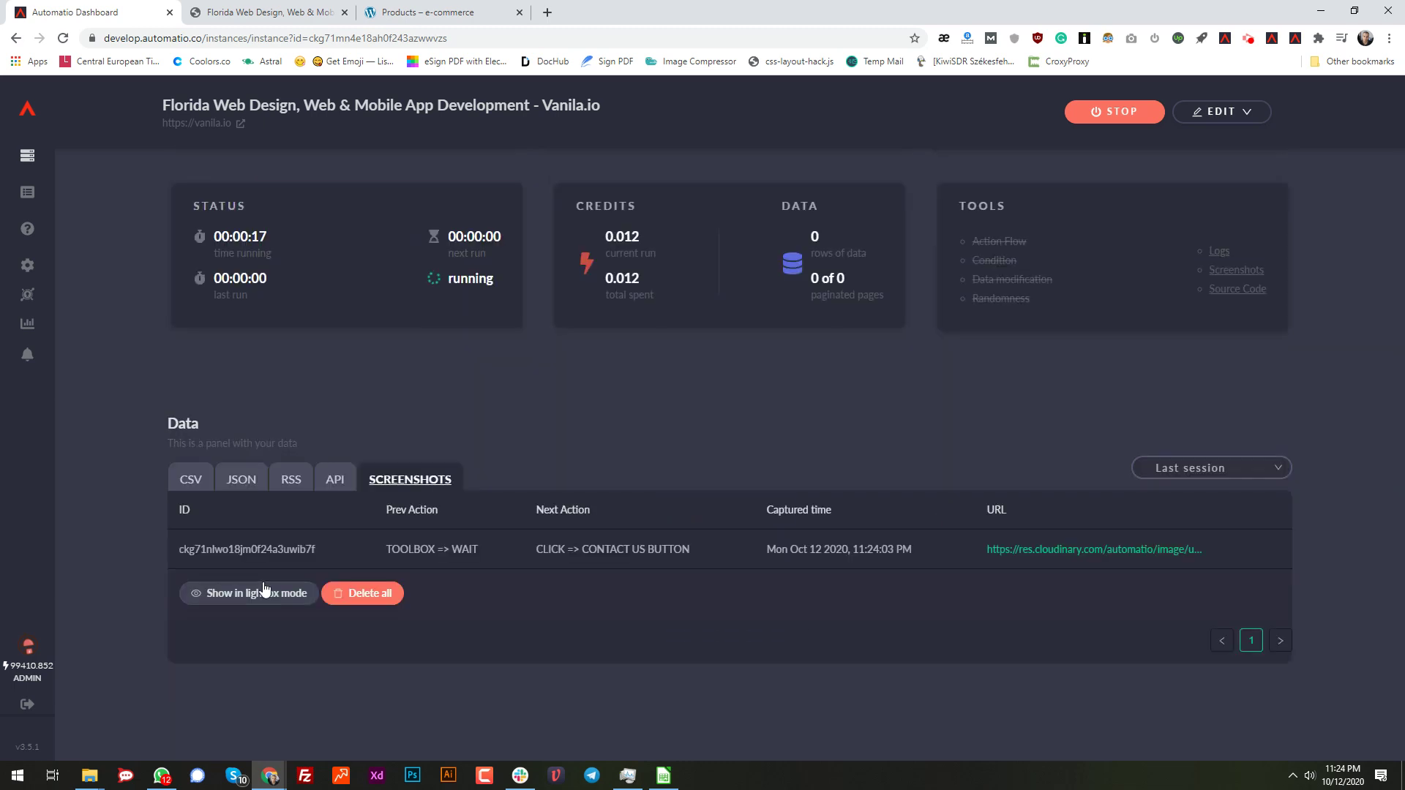
pyautogui.click(243, 596)
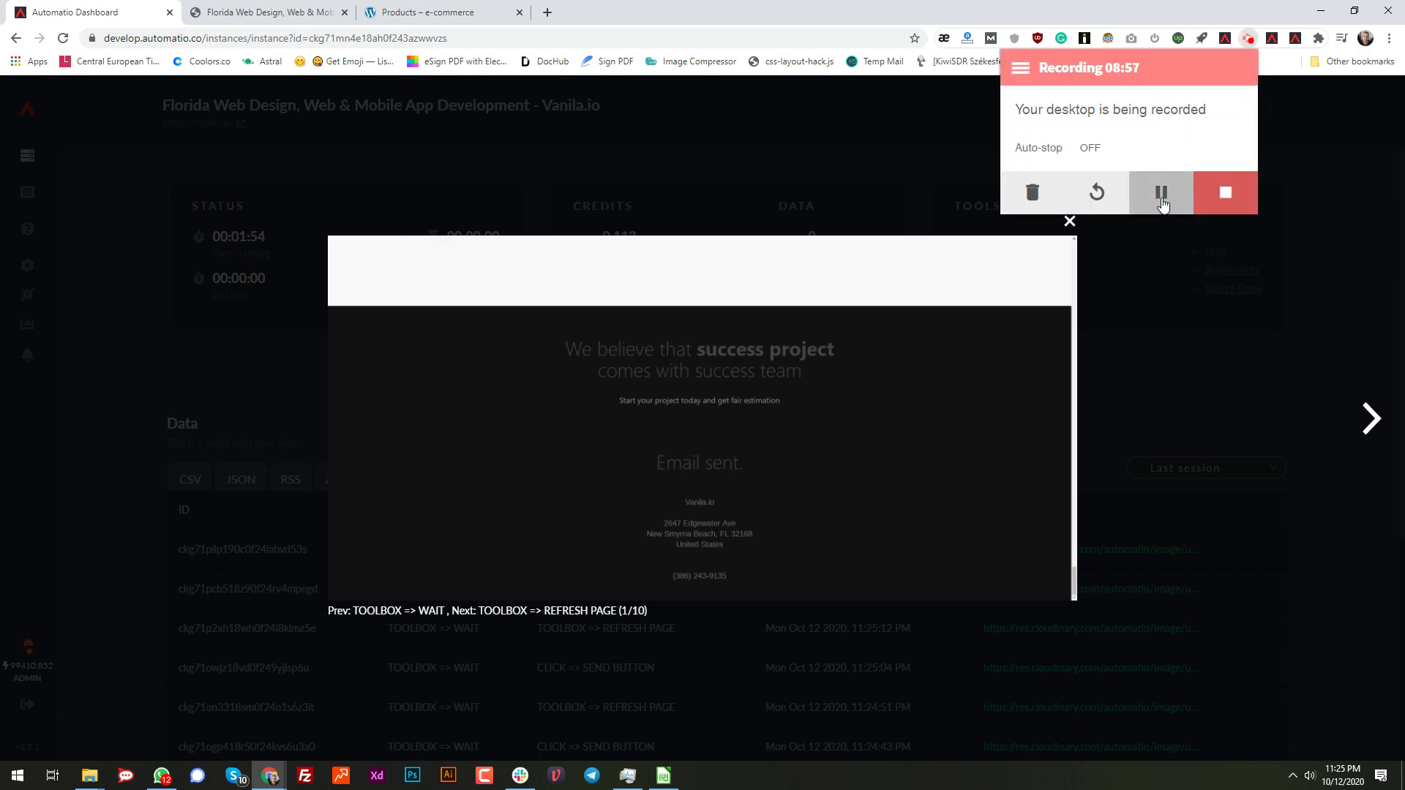
pyautogui.click(1162, 194)
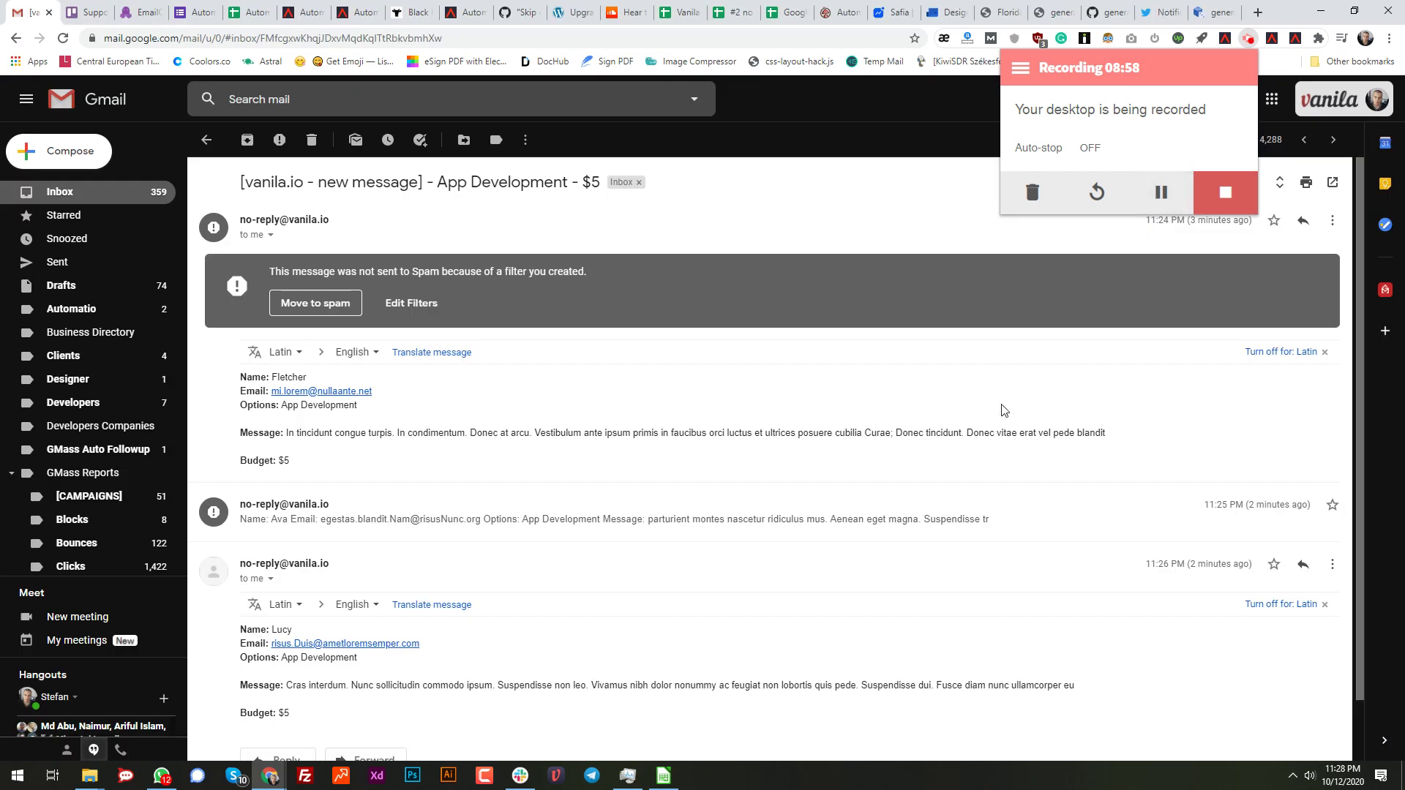
# - Expand the first two form emails in the $5 App Development thread in Gmail and read through the conversation
pyautogui.click(811, 239)
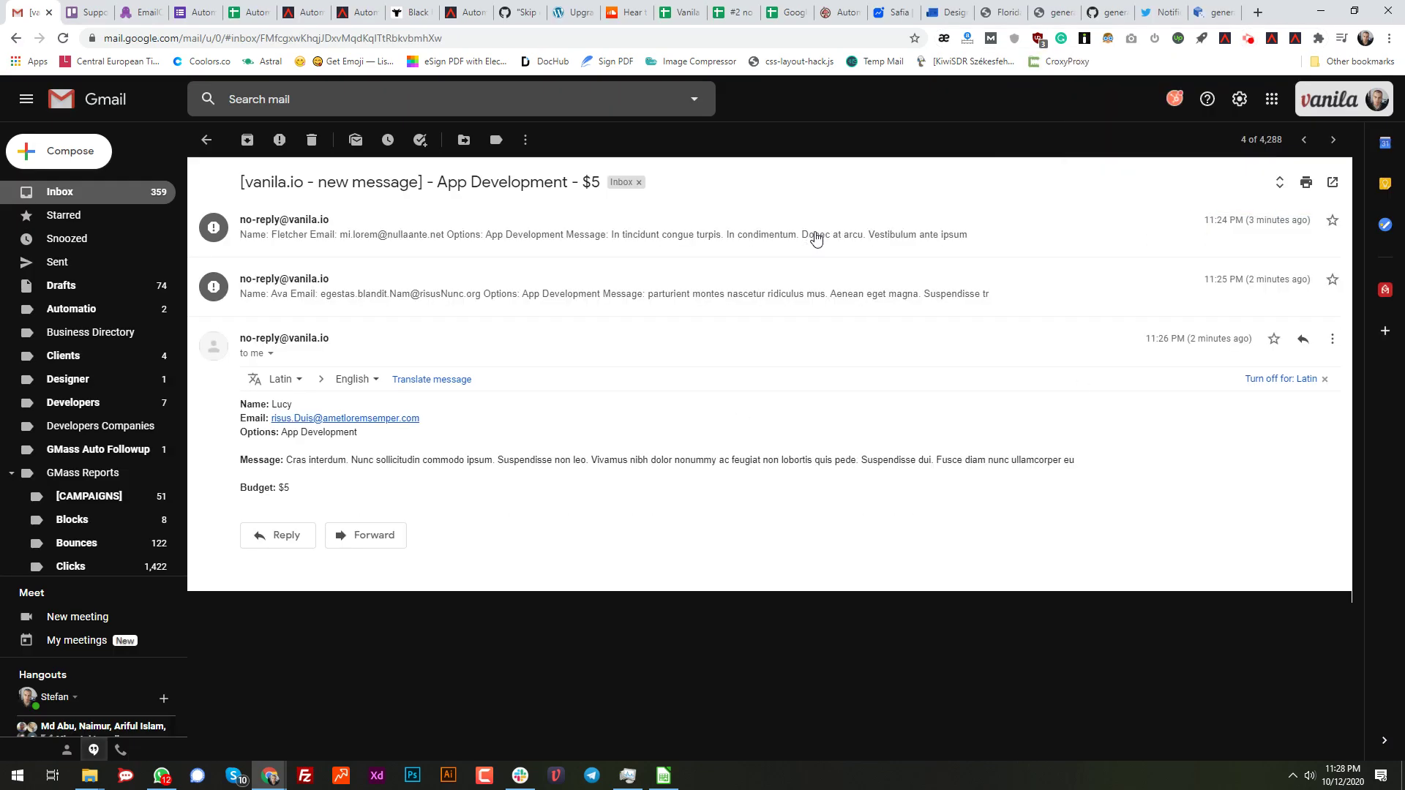
pyautogui.click(739, 239)
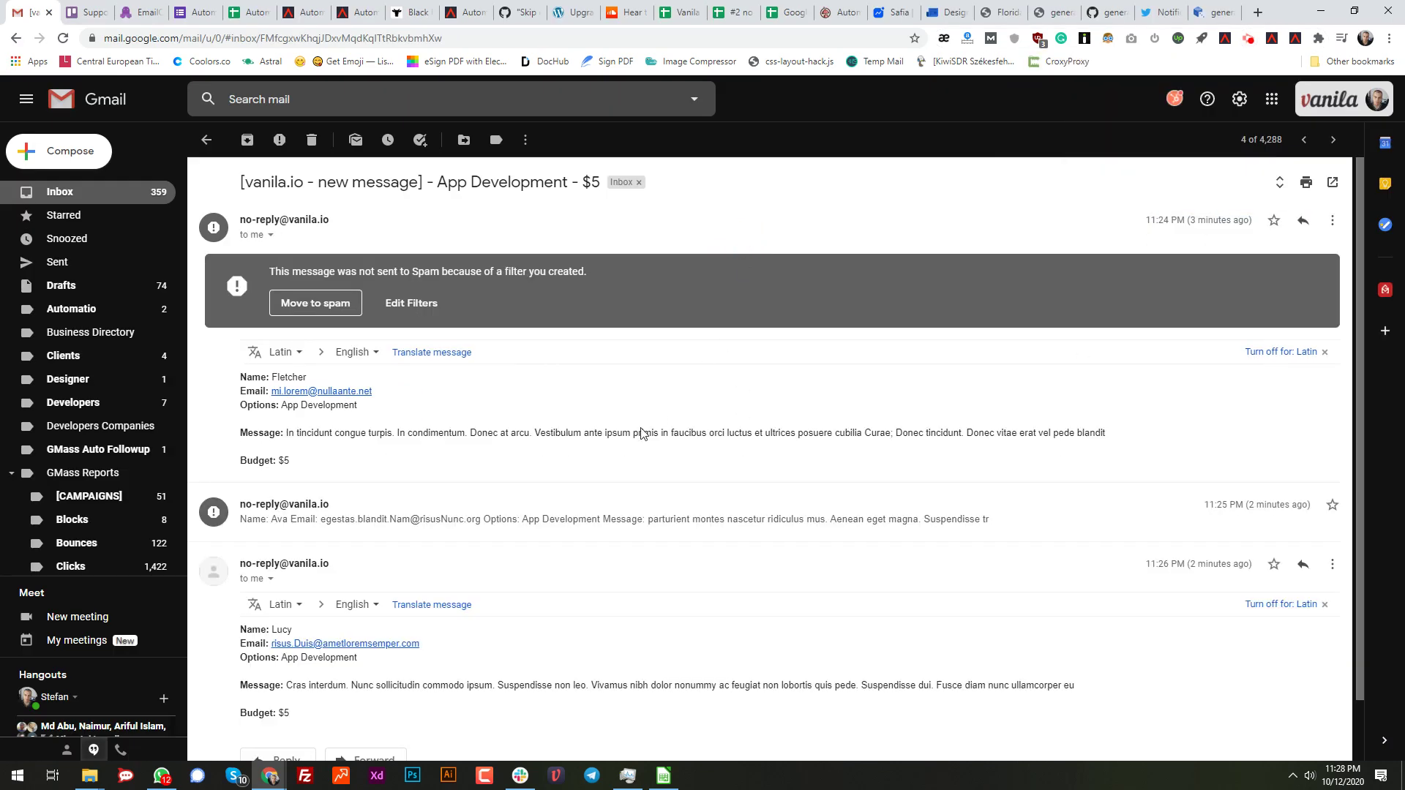
pyautogui.scroll(-1, 404, 322)
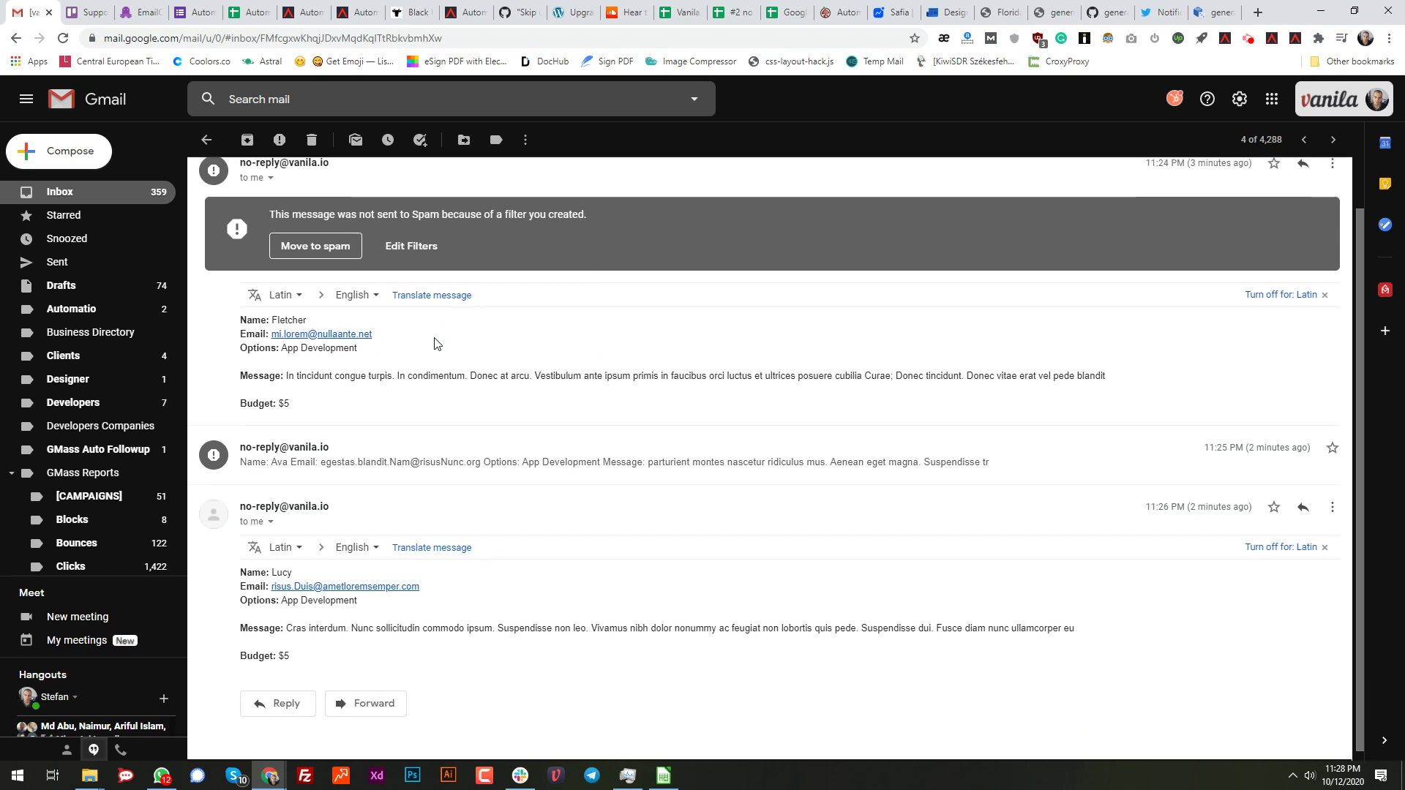
pyautogui.scroll(1, 442, 350)
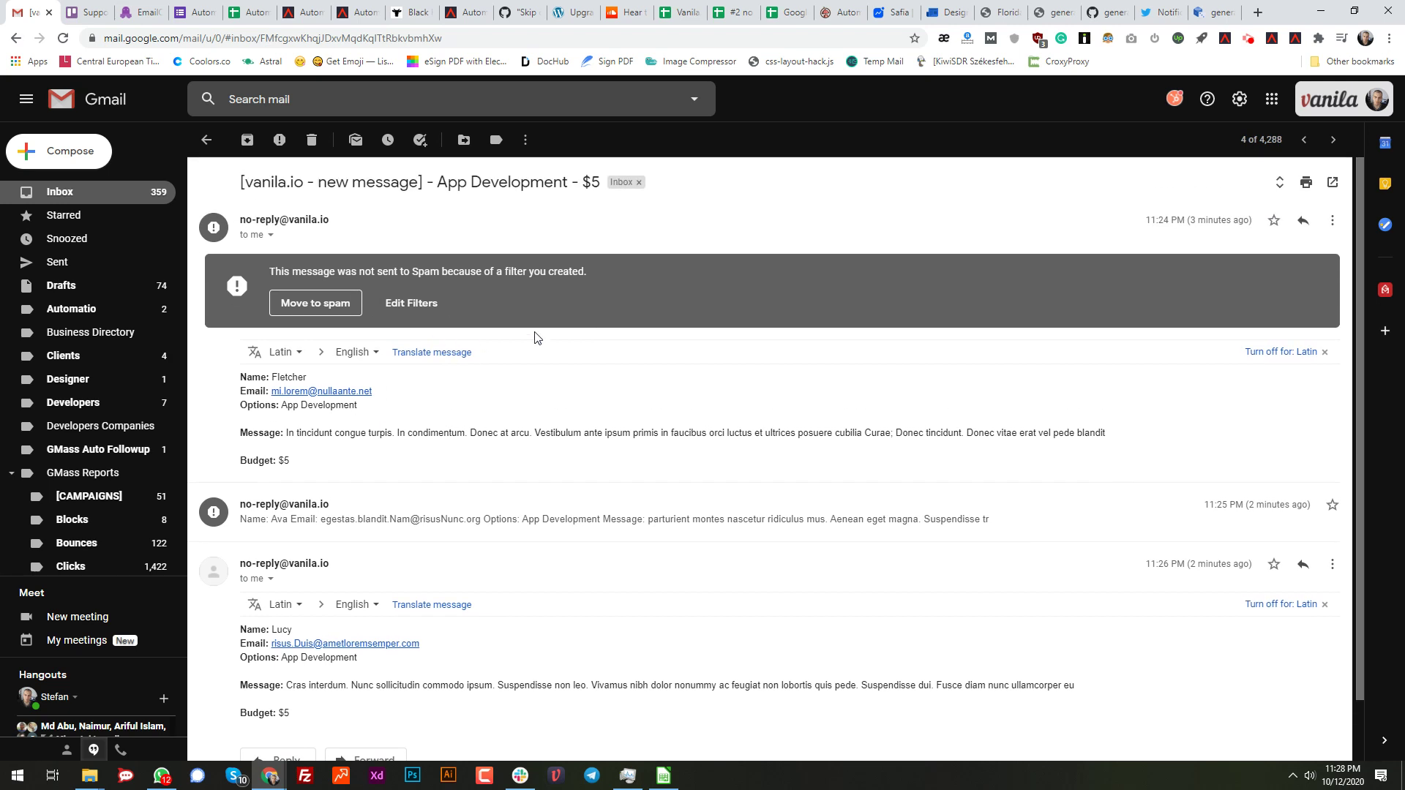
pyautogui.scroll(-1, 425, 362)
pyautogui.click(430, 443)
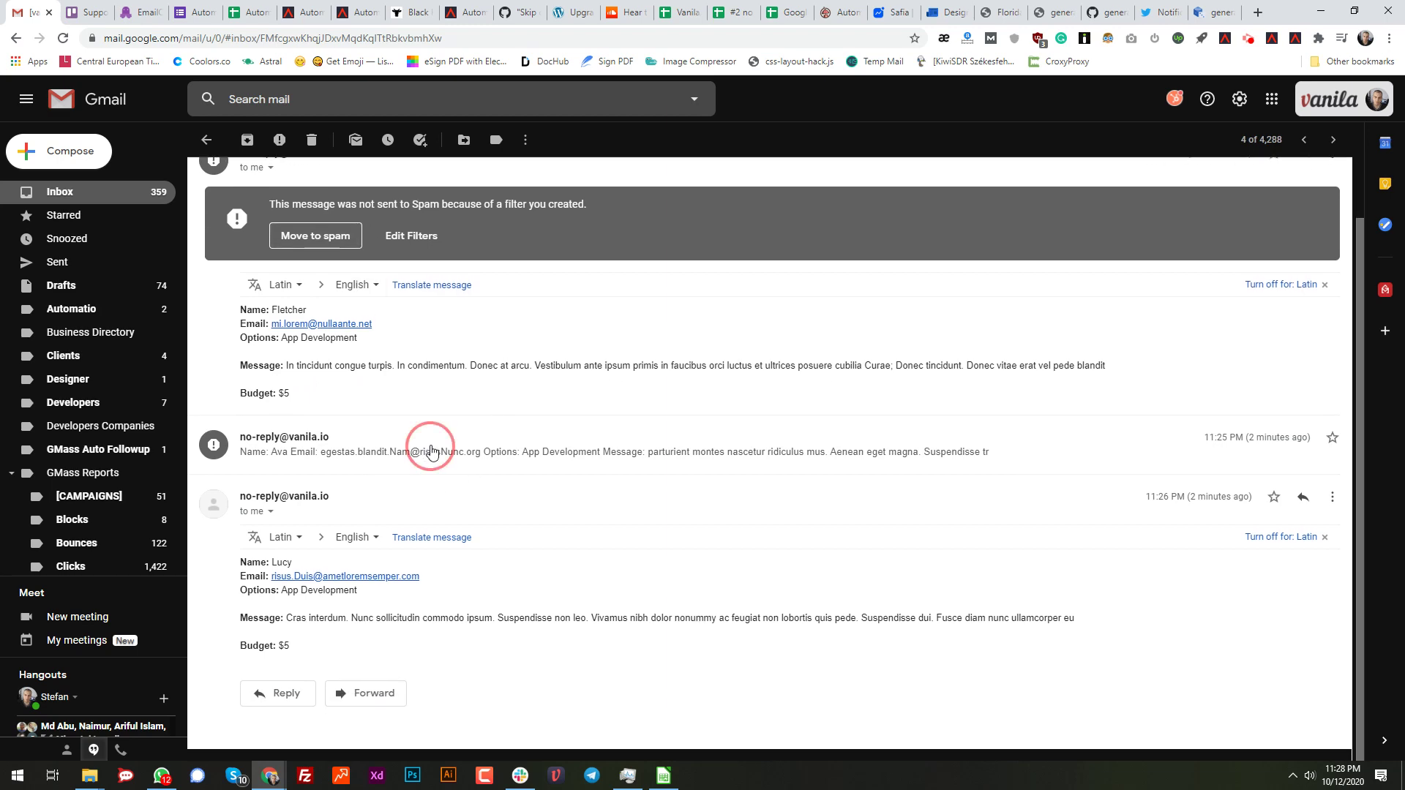
pyautogui.scroll(-2, 651, 546)
pyautogui.scroll(3, 571, 505)
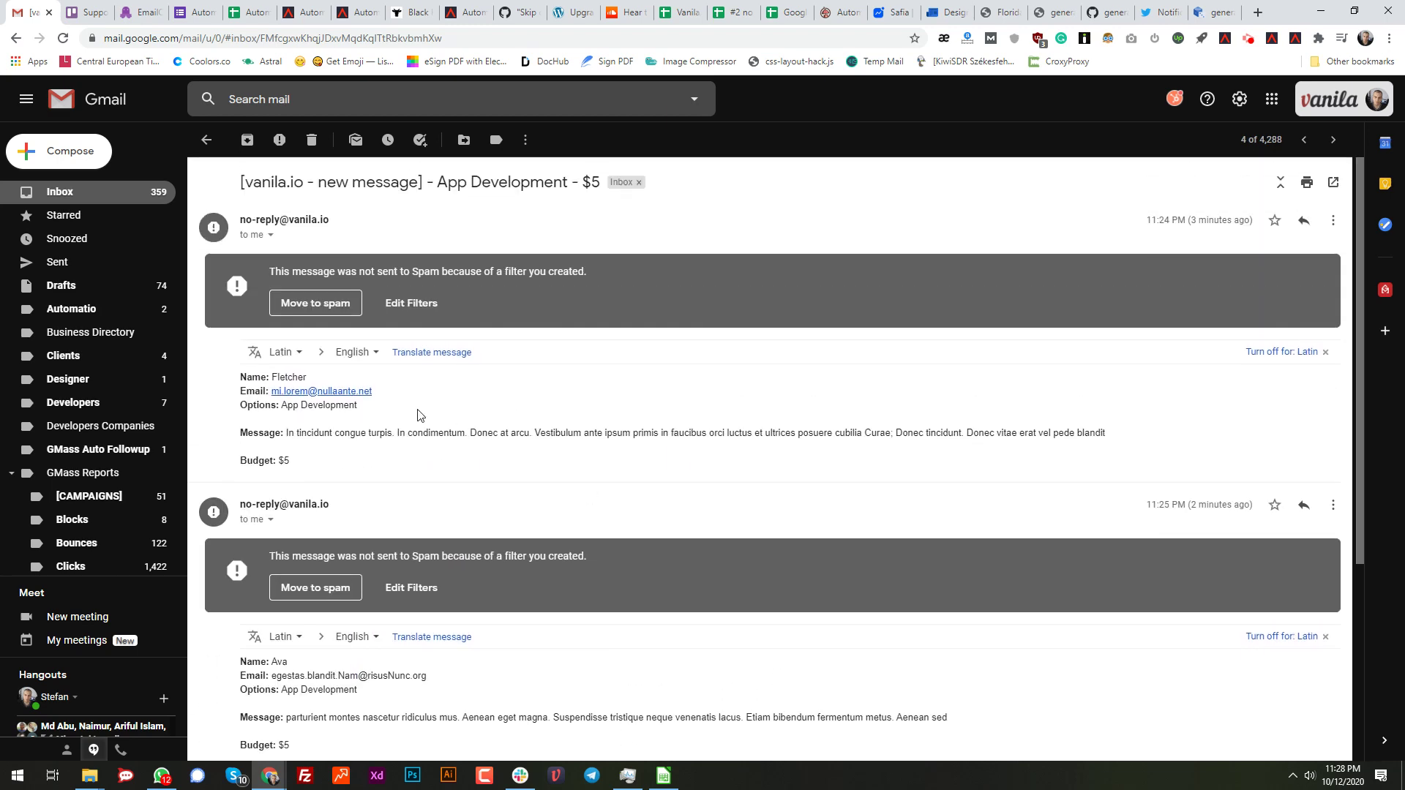
pyautogui.scroll(-1, 346, 424)
pyautogui.scroll(-2, 346, 430)
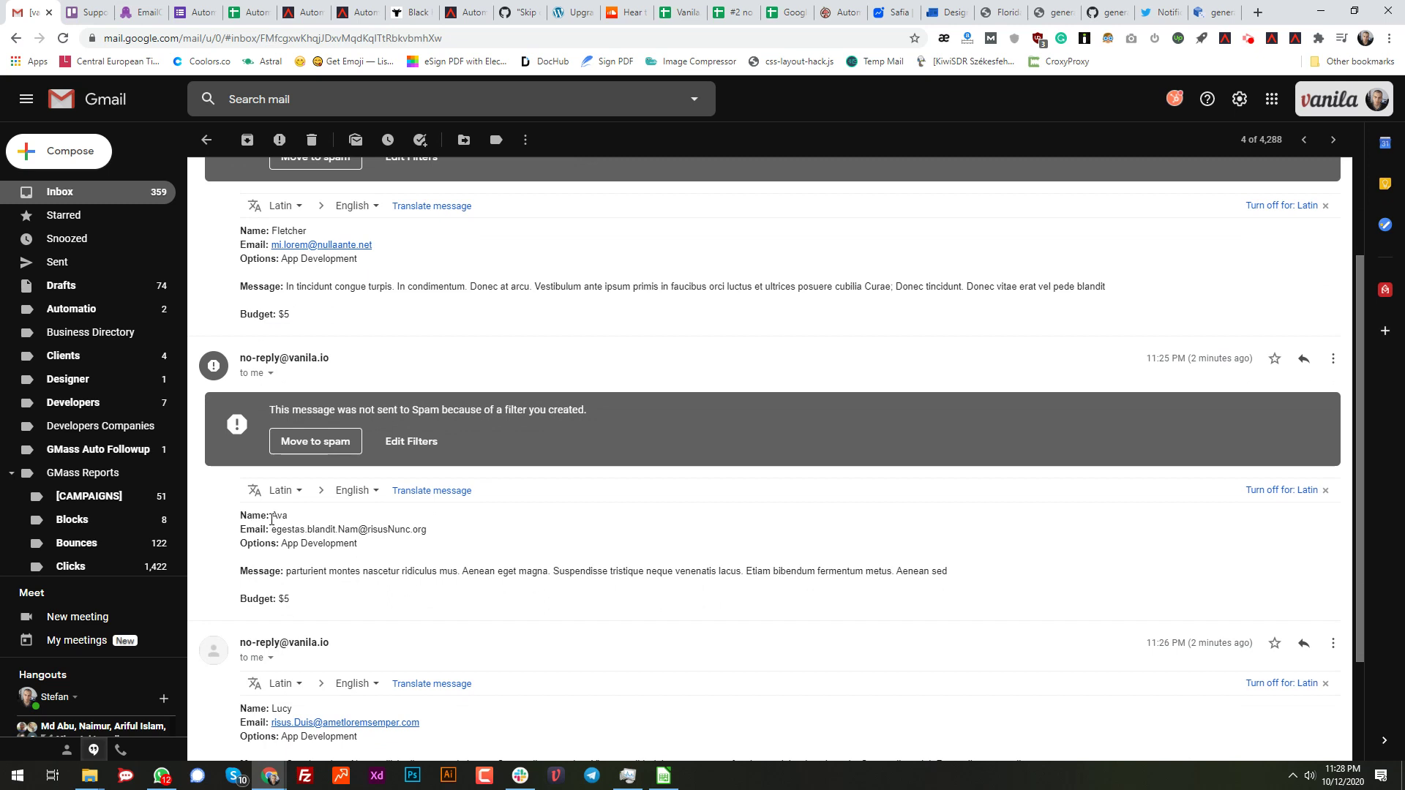
# - Examine the submitted name, email, message and budget in the $5 thread's second and last emails
pyautogui.moveTo(276, 519); pyautogui.dragTo(290, 519)
pyautogui.click(310, 522)
pyautogui.moveTo(287, 529); pyautogui.dragTo(442, 521)
pyautogui.click(469, 533)
pyautogui.moveTo(296, 571); pyautogui.dragTo(773, 551)
pyautogui.doubleClick(284, 599)
pyautogui.scroll(-3, 549, 594)
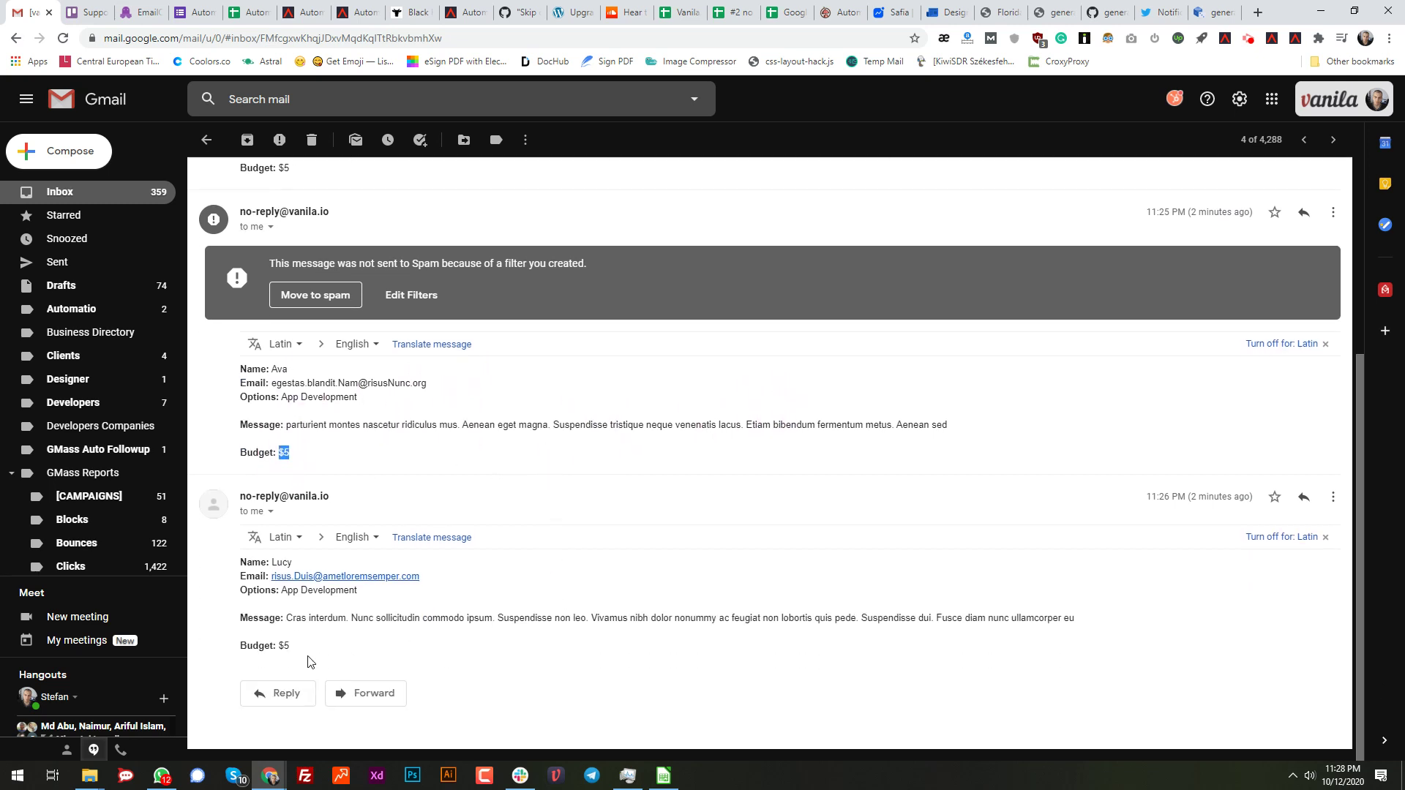
pyautogui.click(306, 655)
pyautogui.scroll(4, 520, 446)
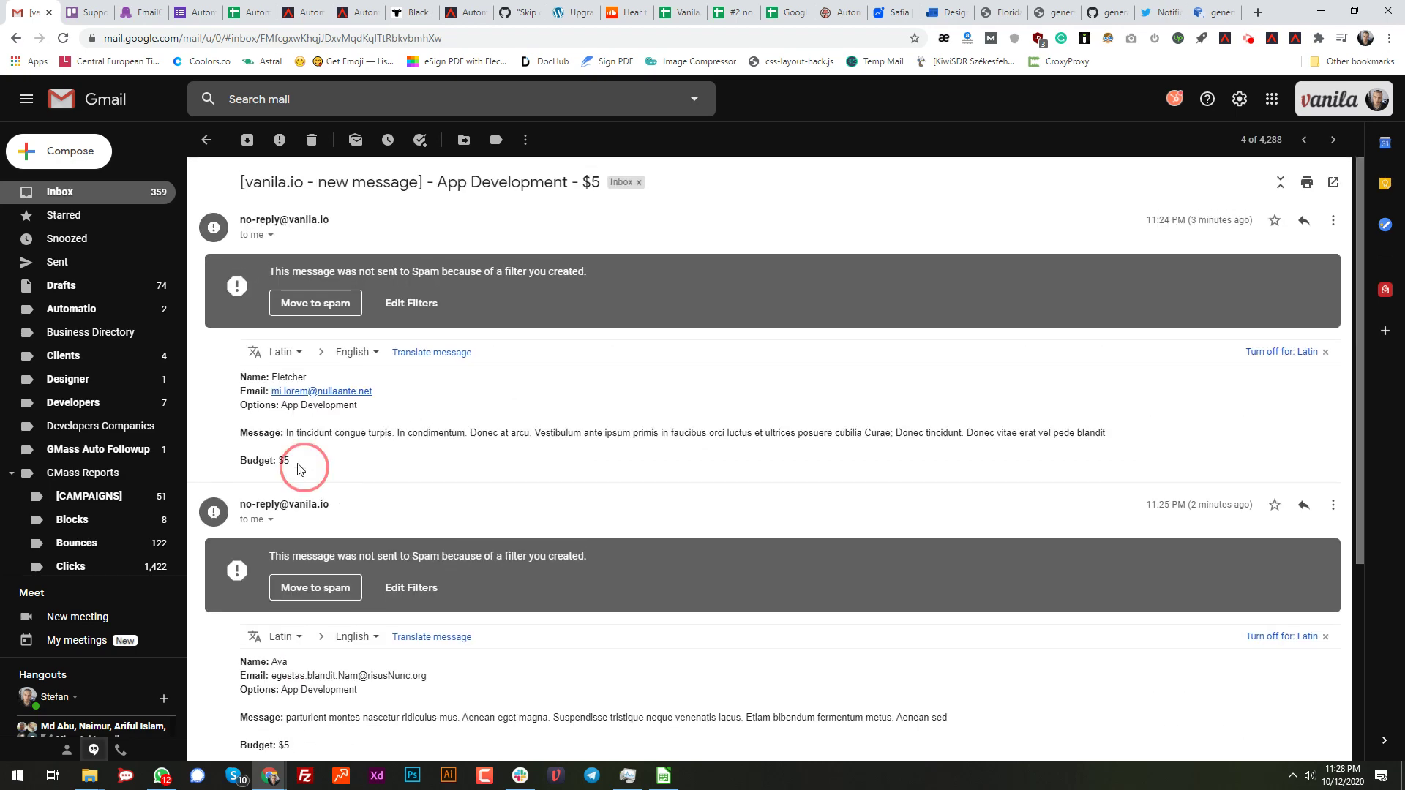
# - Review the form emails in the newer App Development threads for the $9, $7 and $6 budgets
pyautogui.click(1304, 139)
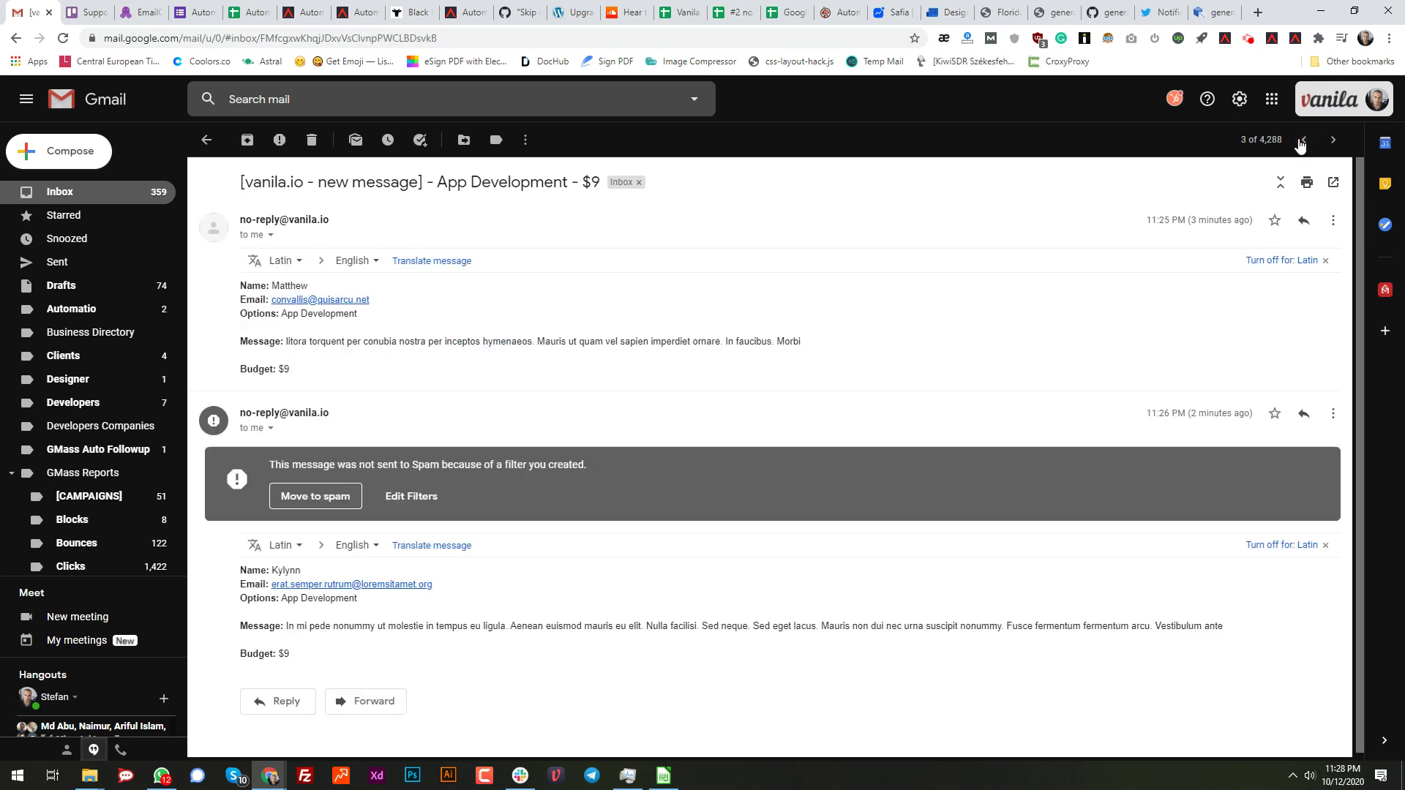
pyautogui.doubleClick(283, 370)
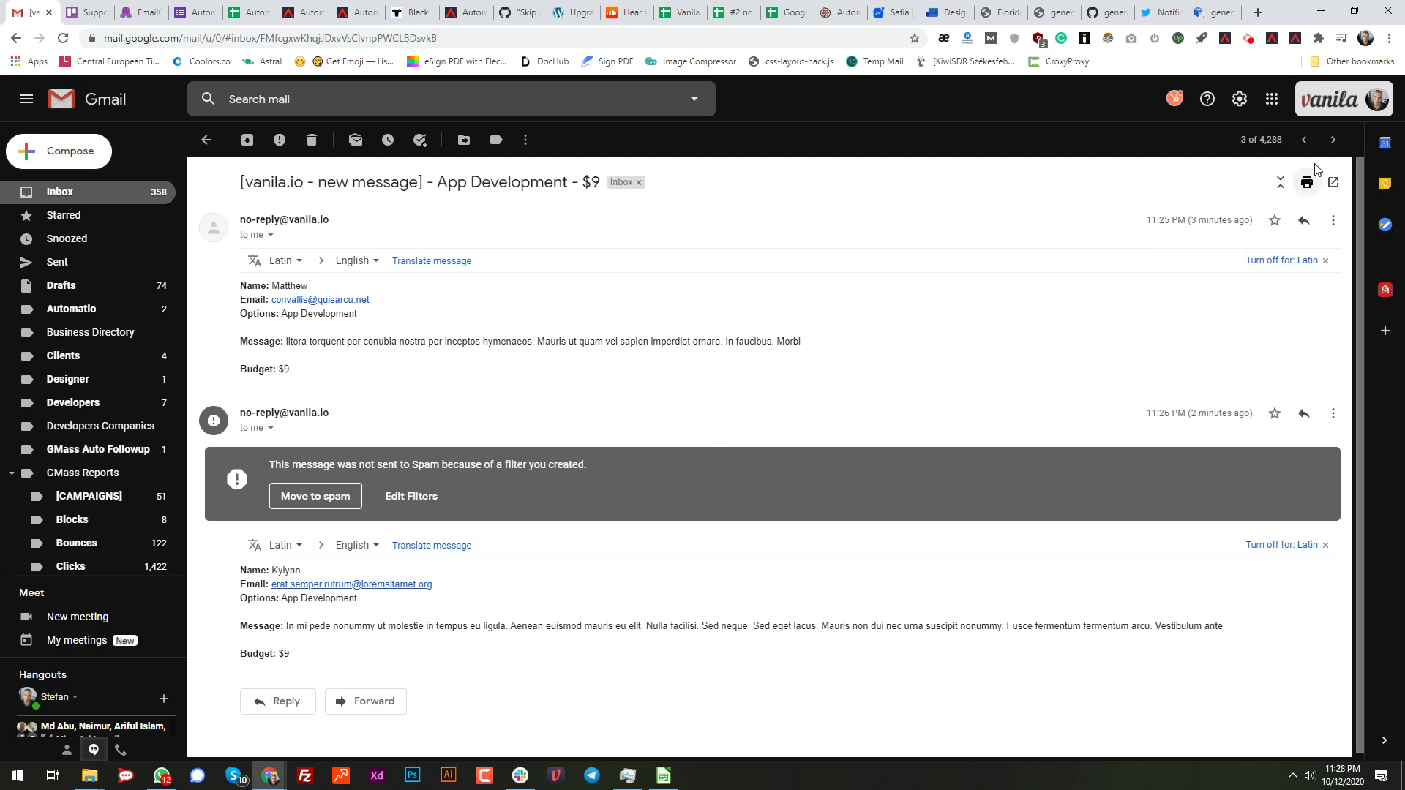
pyautogui.click(1306, 139)
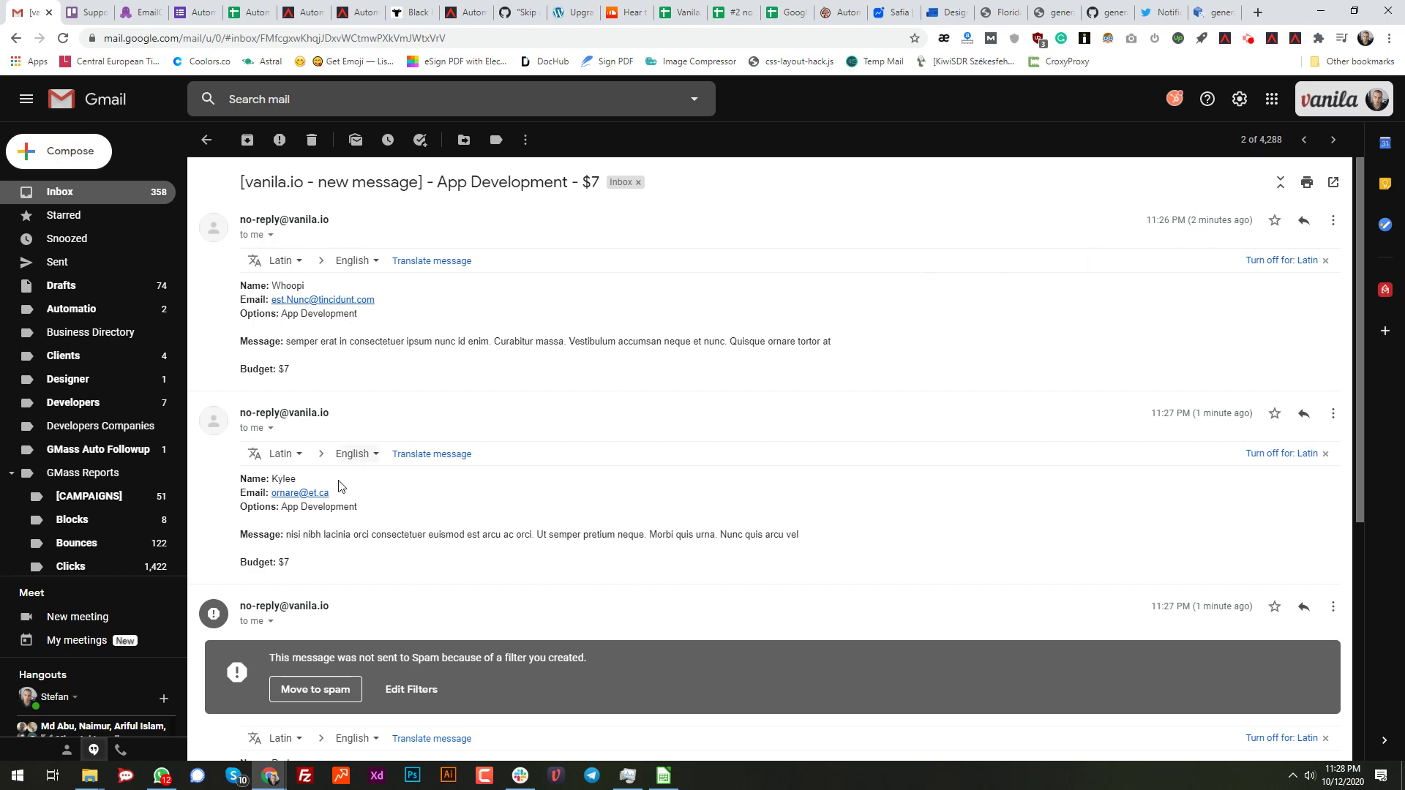
pyautogui.scroll(-3, 278, 490)
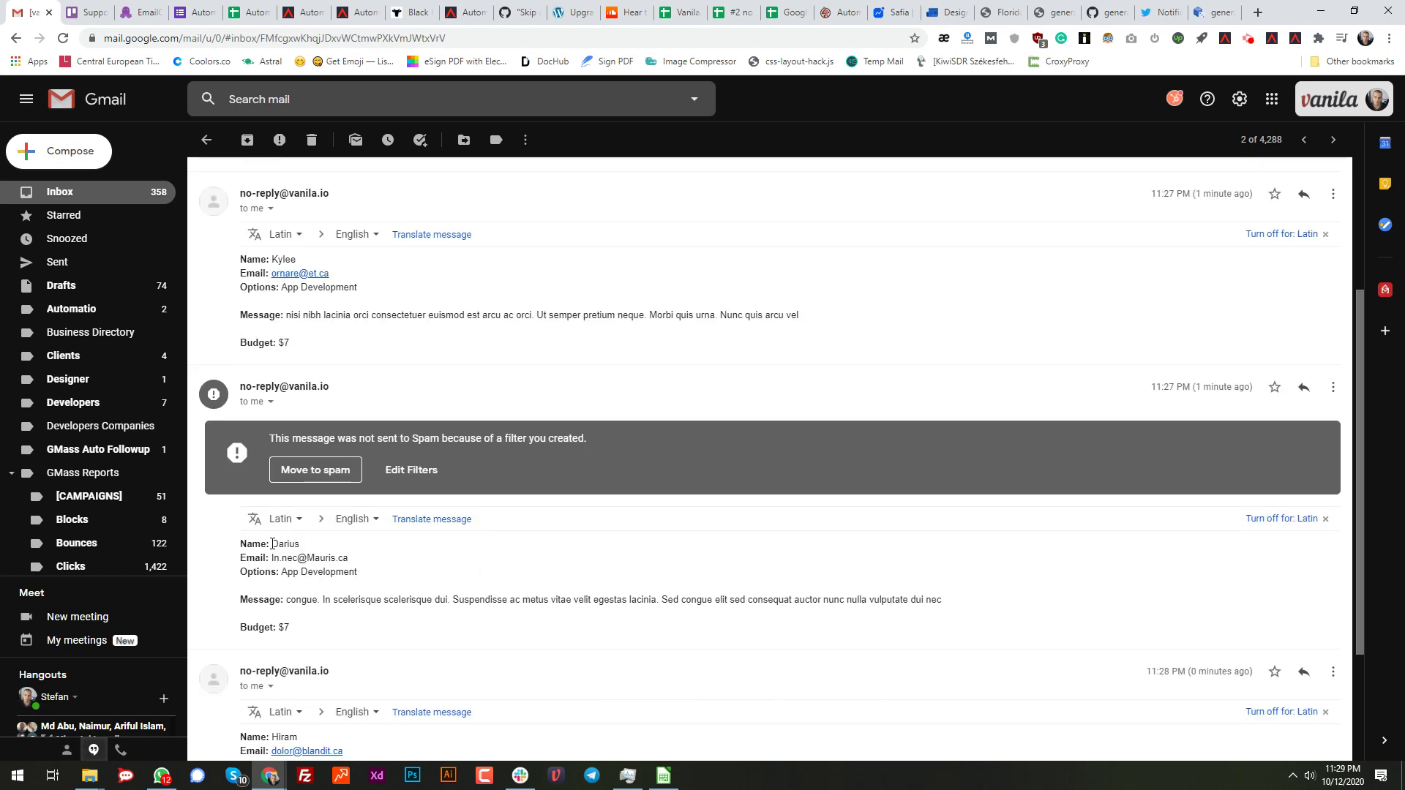
pyautogui.scroll(-1, 335, 570)
pyautogui.scroll(-2, 334, 570)
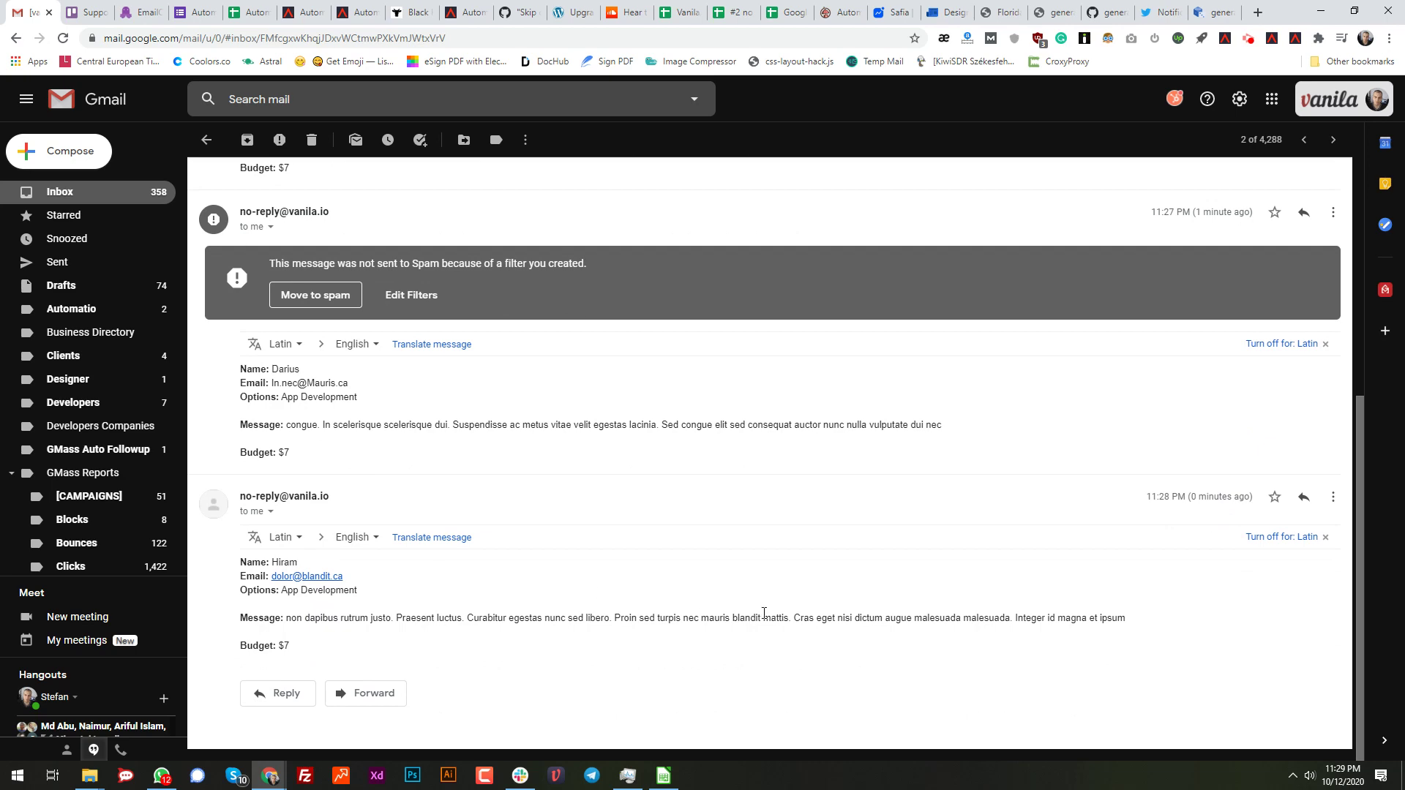
pyautogui.scroll(8, 1098, 439)
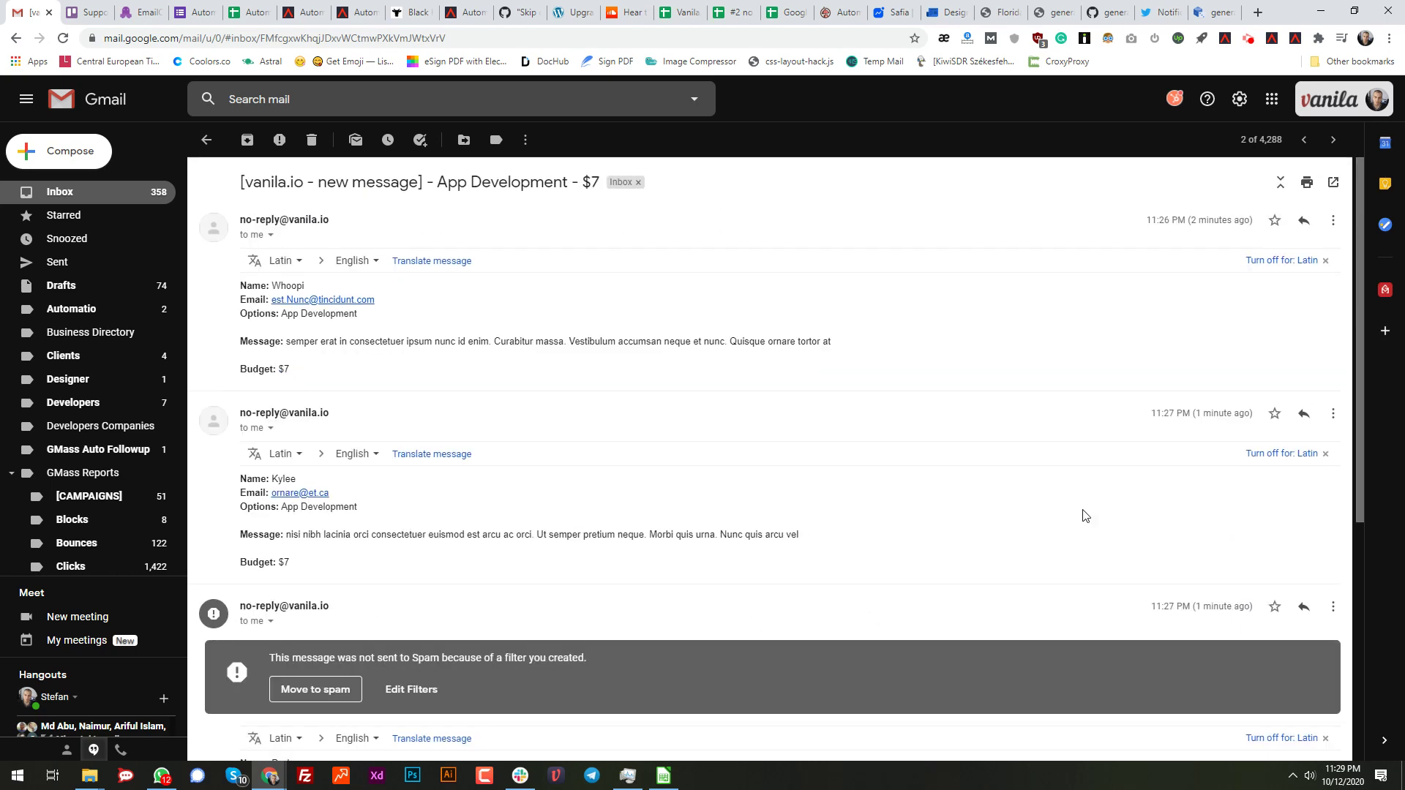
pyautogui.click(1304, 139)
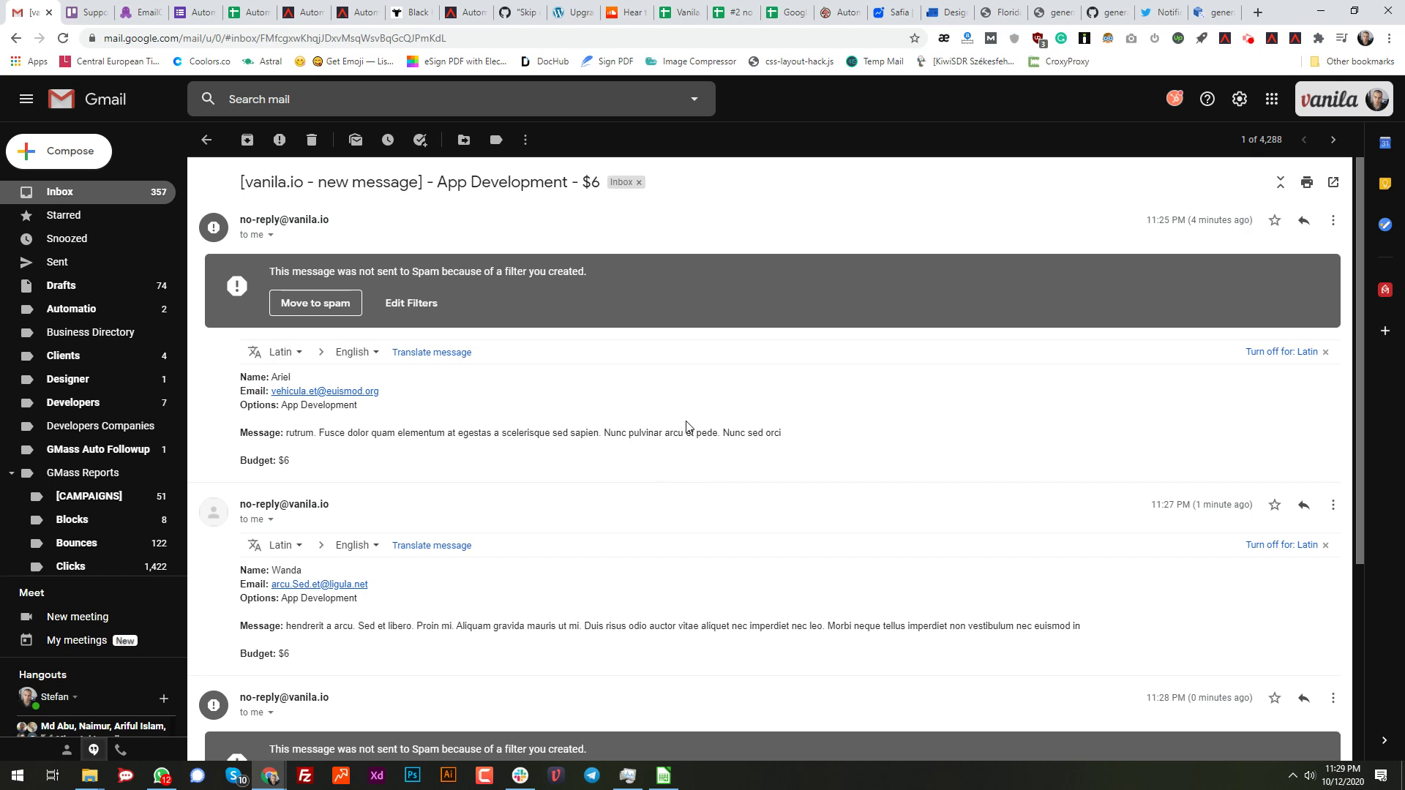
pyautogui.scroll(-4, 688, 426)
pyautogui.scroll(4, 802, 350)
# - Return to the Automatio dashboard, close the screenshot viewer and open the list "#2 (no coma) - Vanila fake clients"
pyautogui.hotkey('alt', 'Tab')
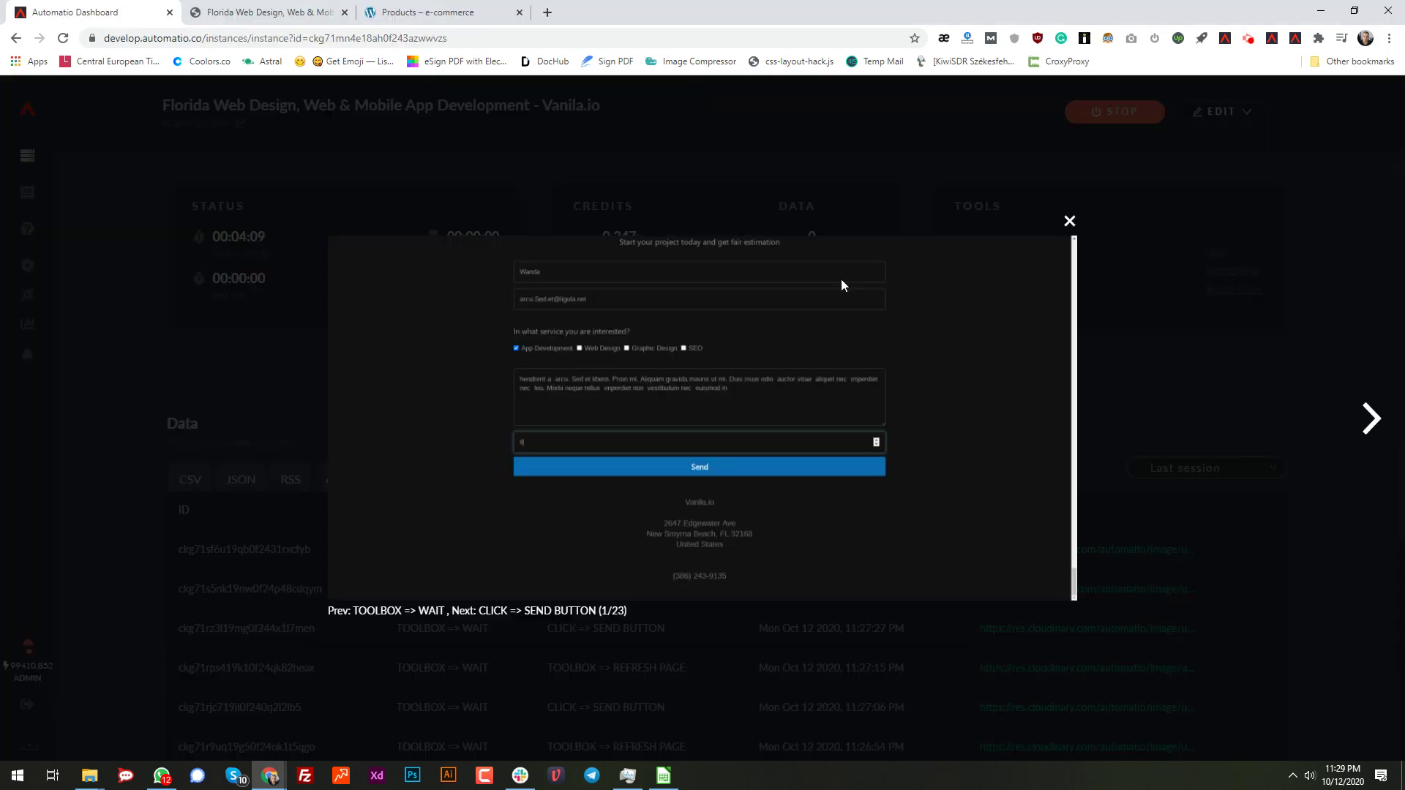
pyautogui.click(1070, 221)
pyautogui.click(33, 196)
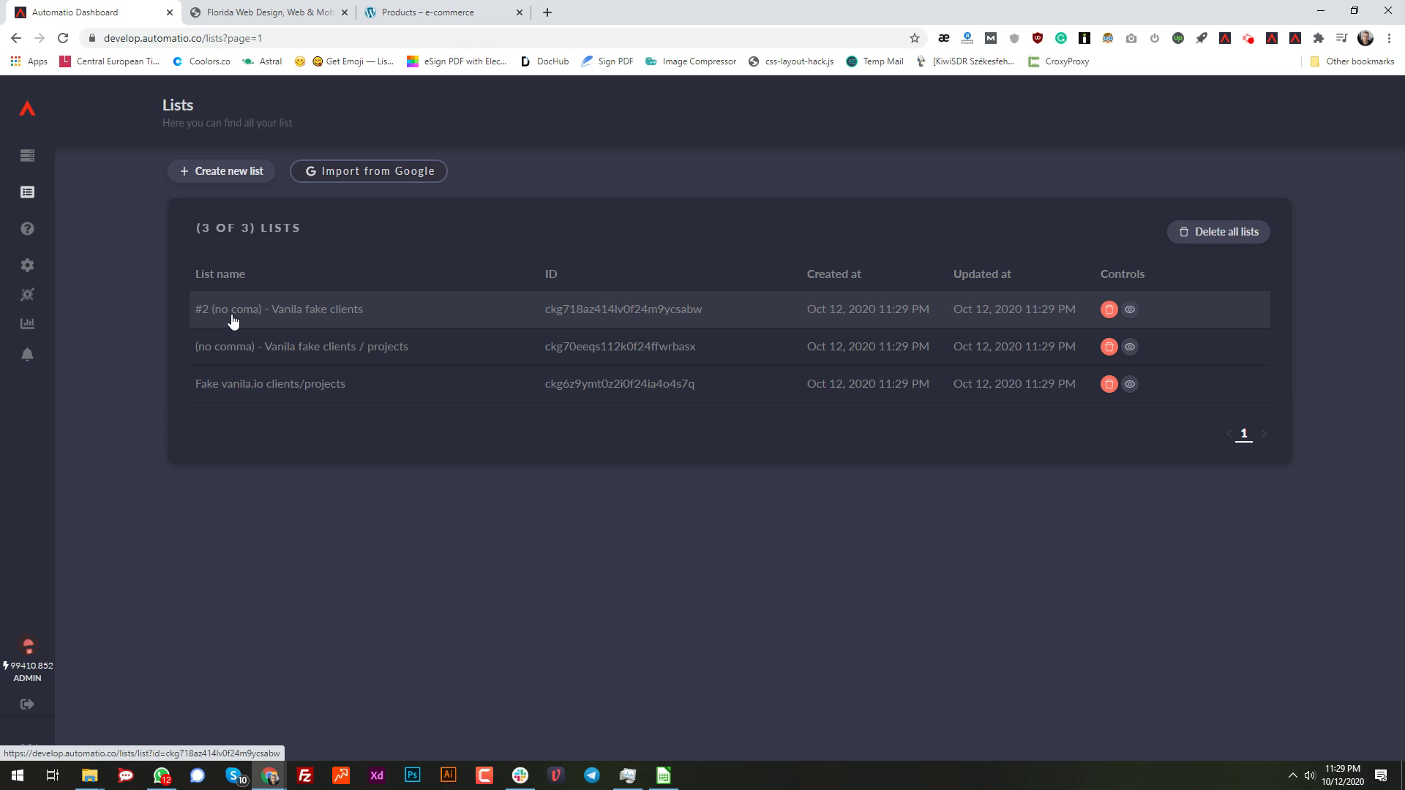
pyautogui.click(257, 313)
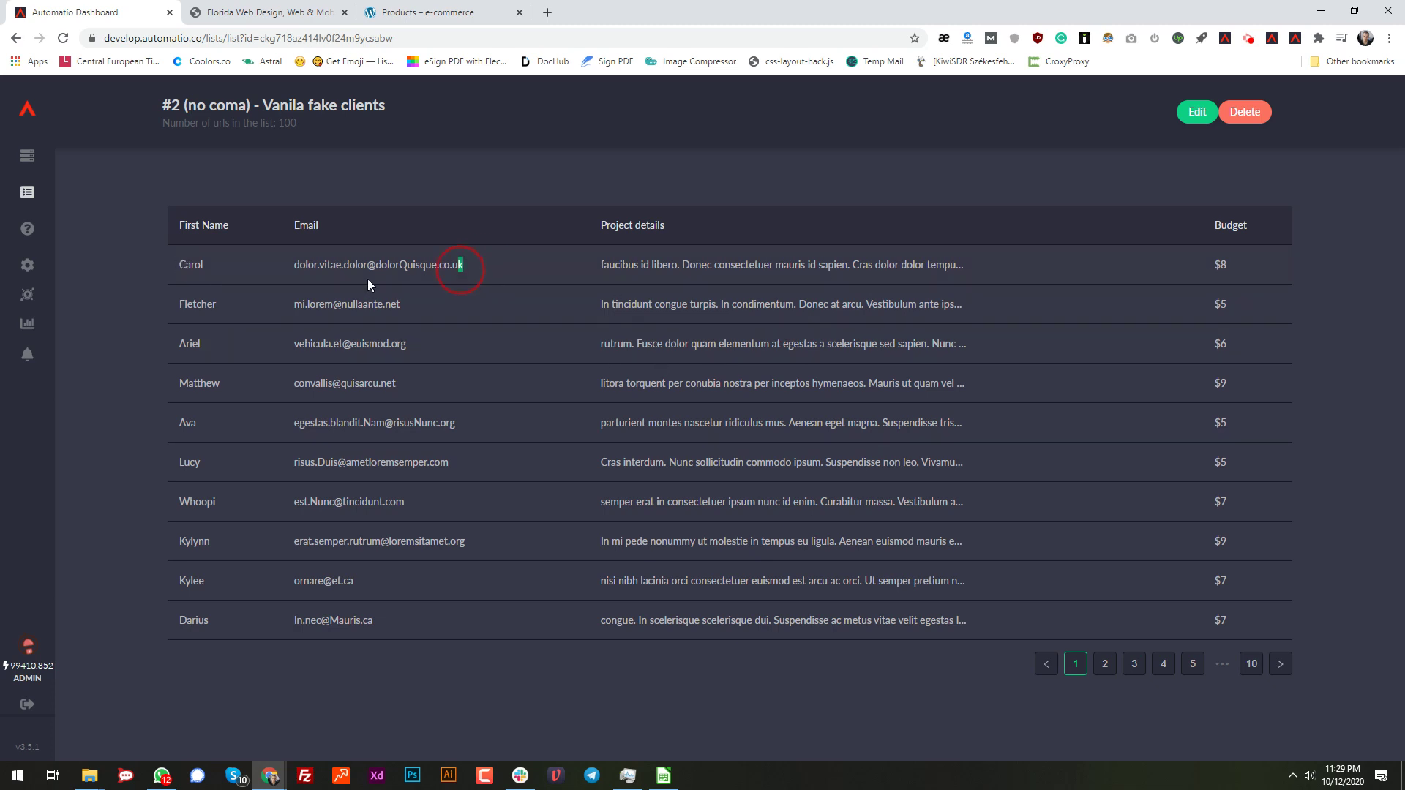
# - Examine the client entries on the list's first two pages against the received form emails
pyautogui.moveTo(367, 279); pyautogui.dragTo(260, 285)
pyautogui.moveTo(411, 312); pyautogui.dragTo(291, 312)
pyautogui.click(406, 404)
pyautogui.click(1106, 666)
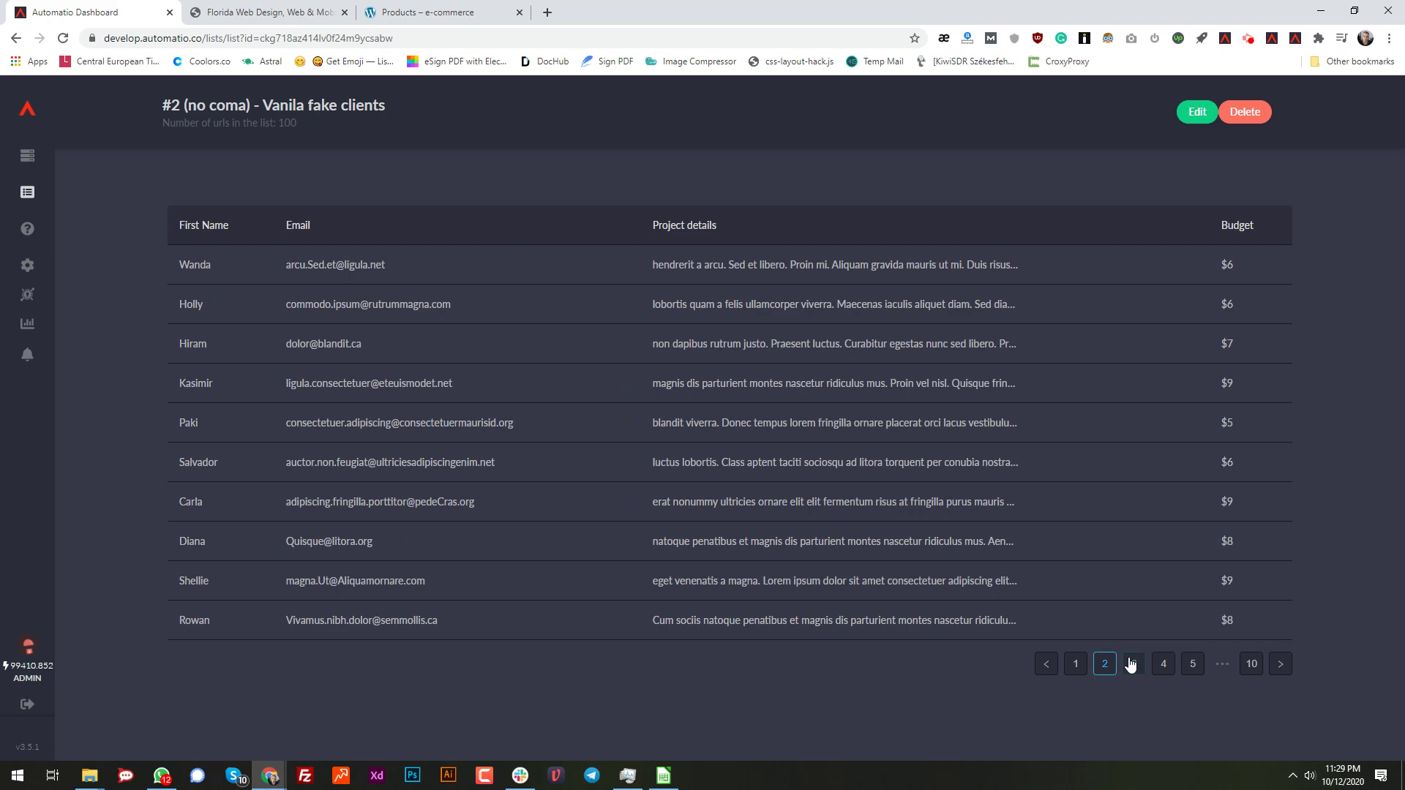
pyautogui.click(1078, 664)
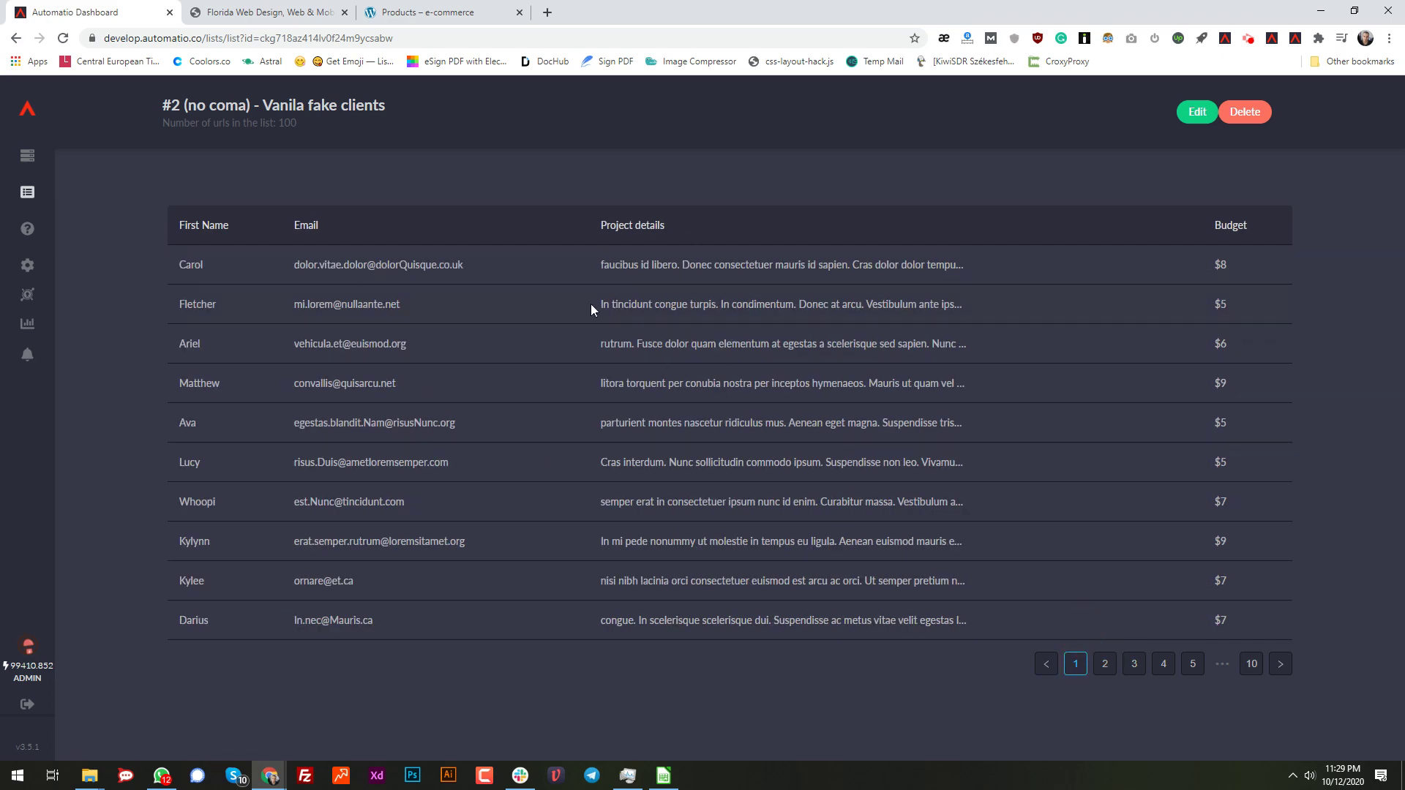
# - Reopen the newest vanila.io instance and examine the logs of its current run
pyautogui.click(27, 156)
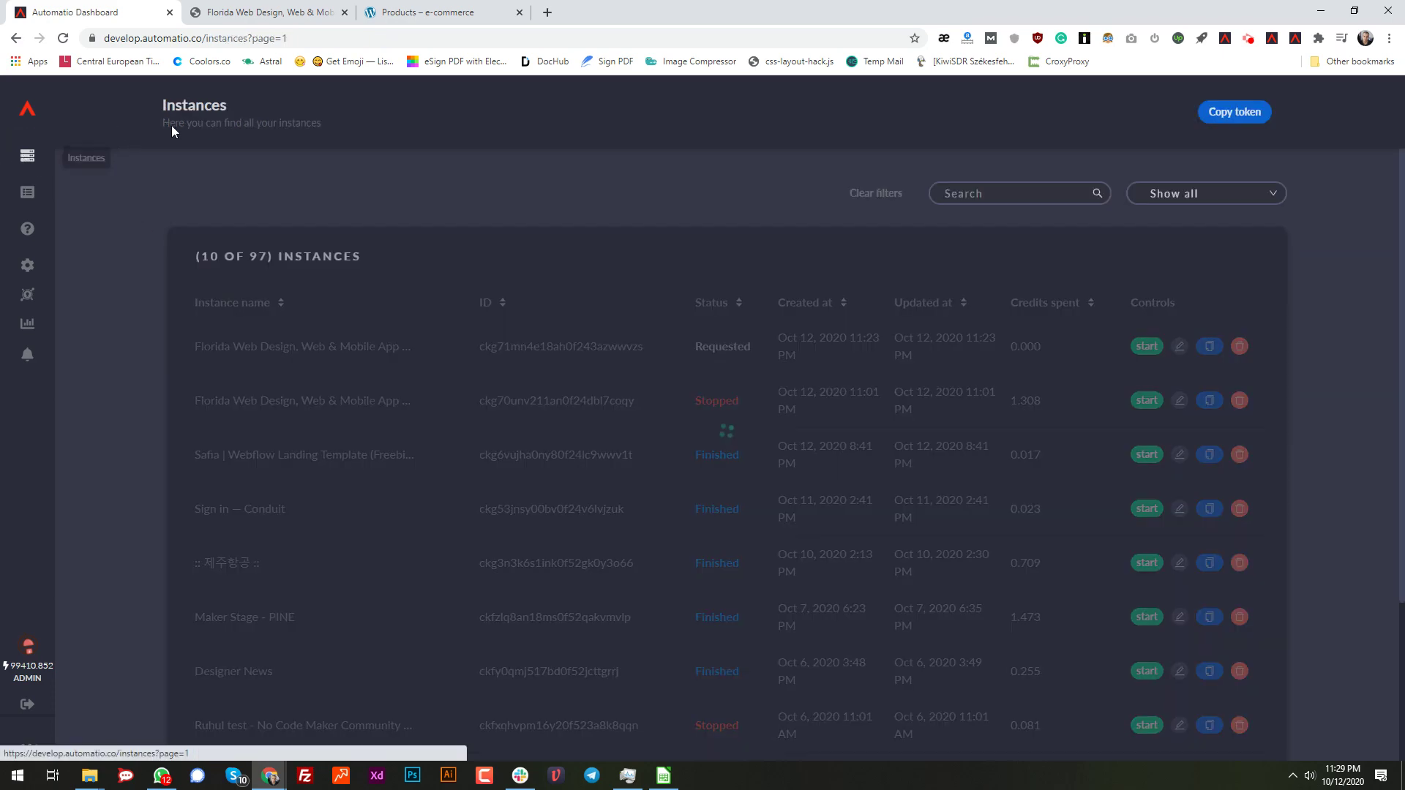
pyautogui.click(286, 13)
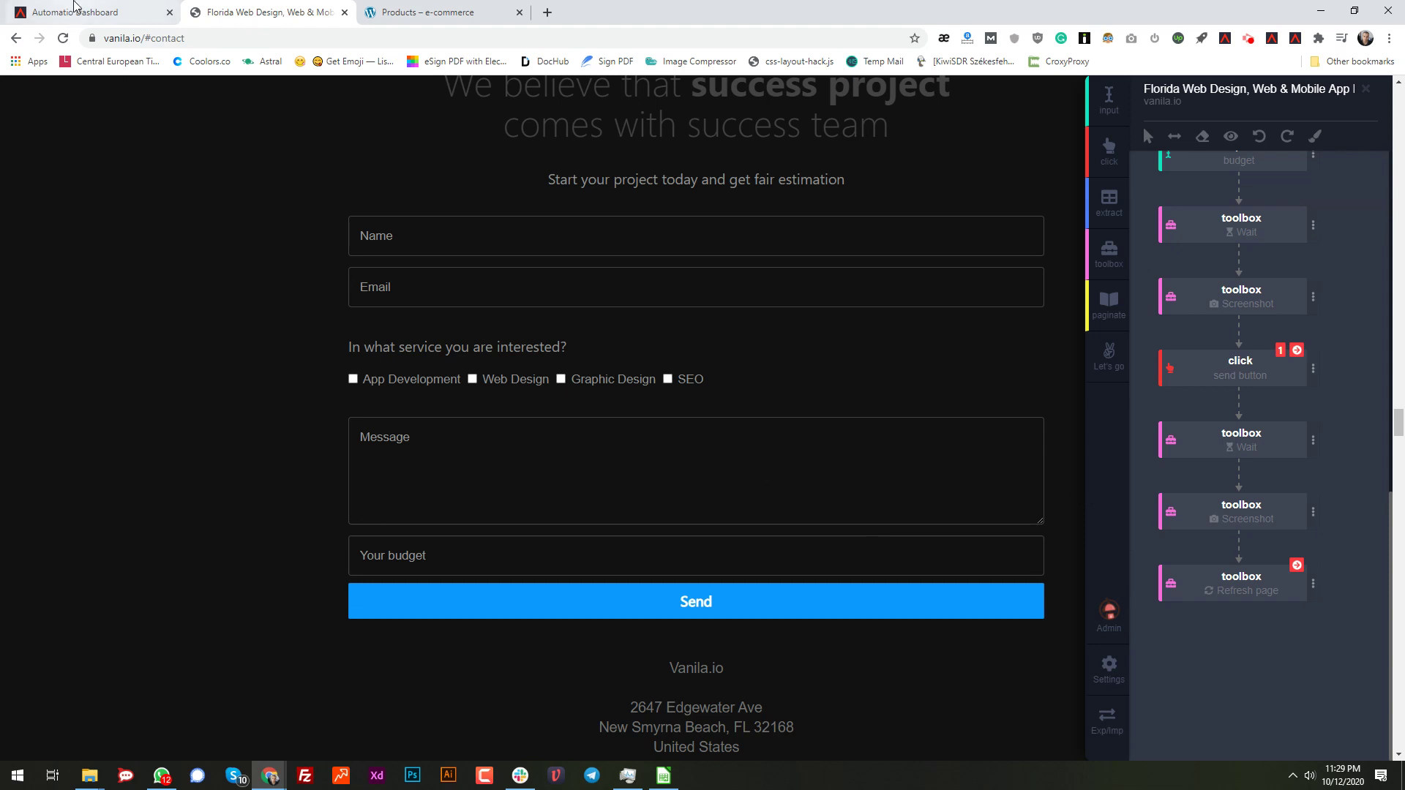
pyautogui.click(73, 10)
pyautogui.click(290, 344)
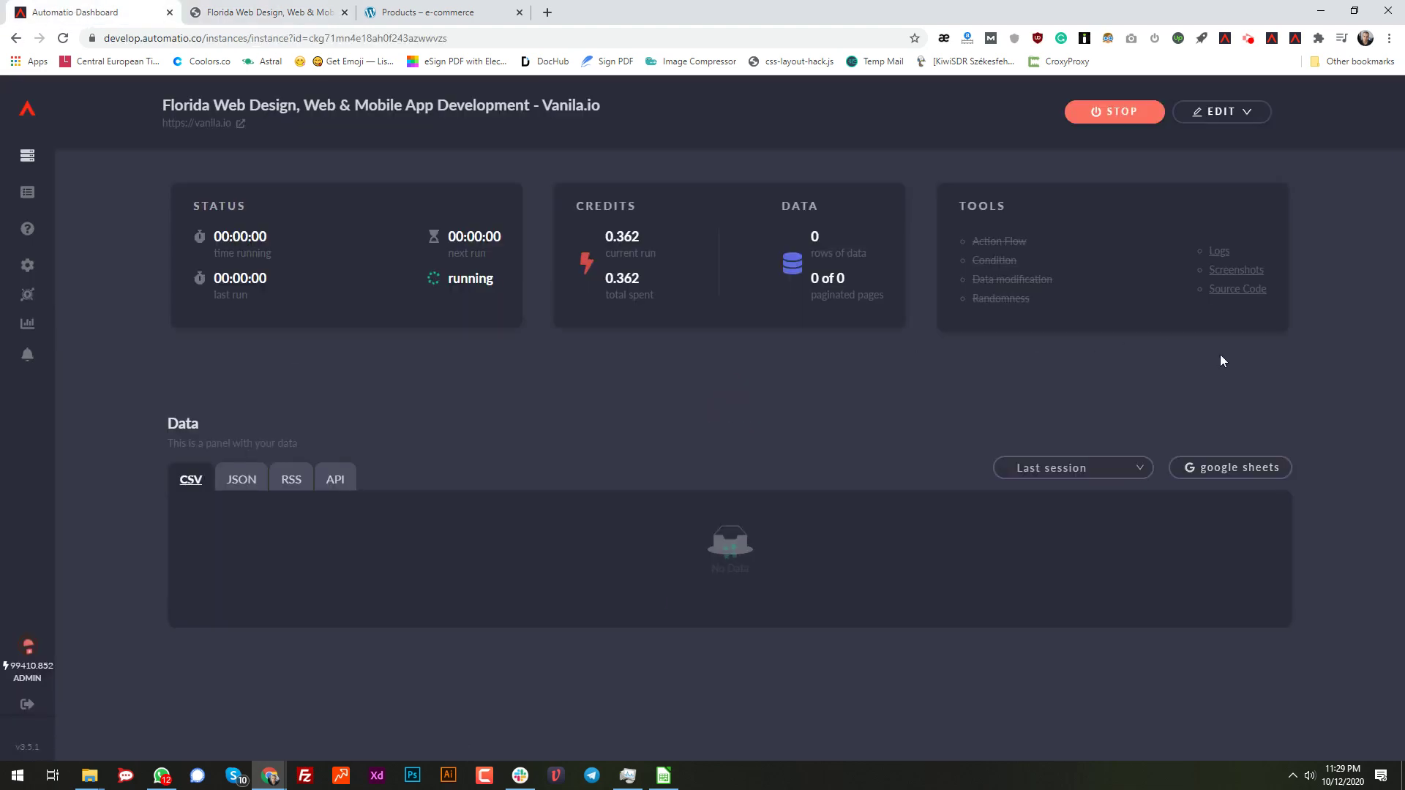
pyautogui.click(1214, 257)
pyautogui.scroll(-3, 1376, 425)
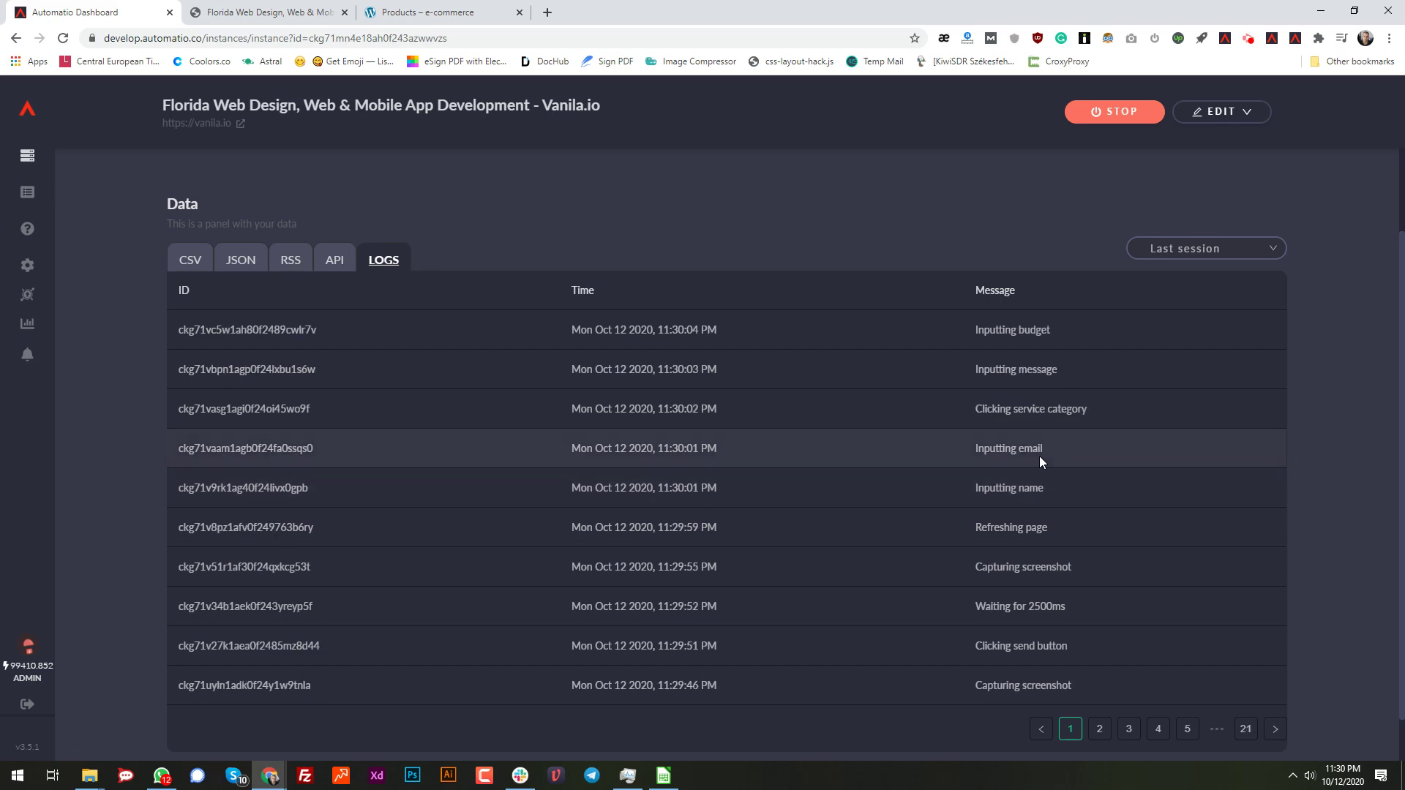
pyautogui.scroll(3, 1040, 456)
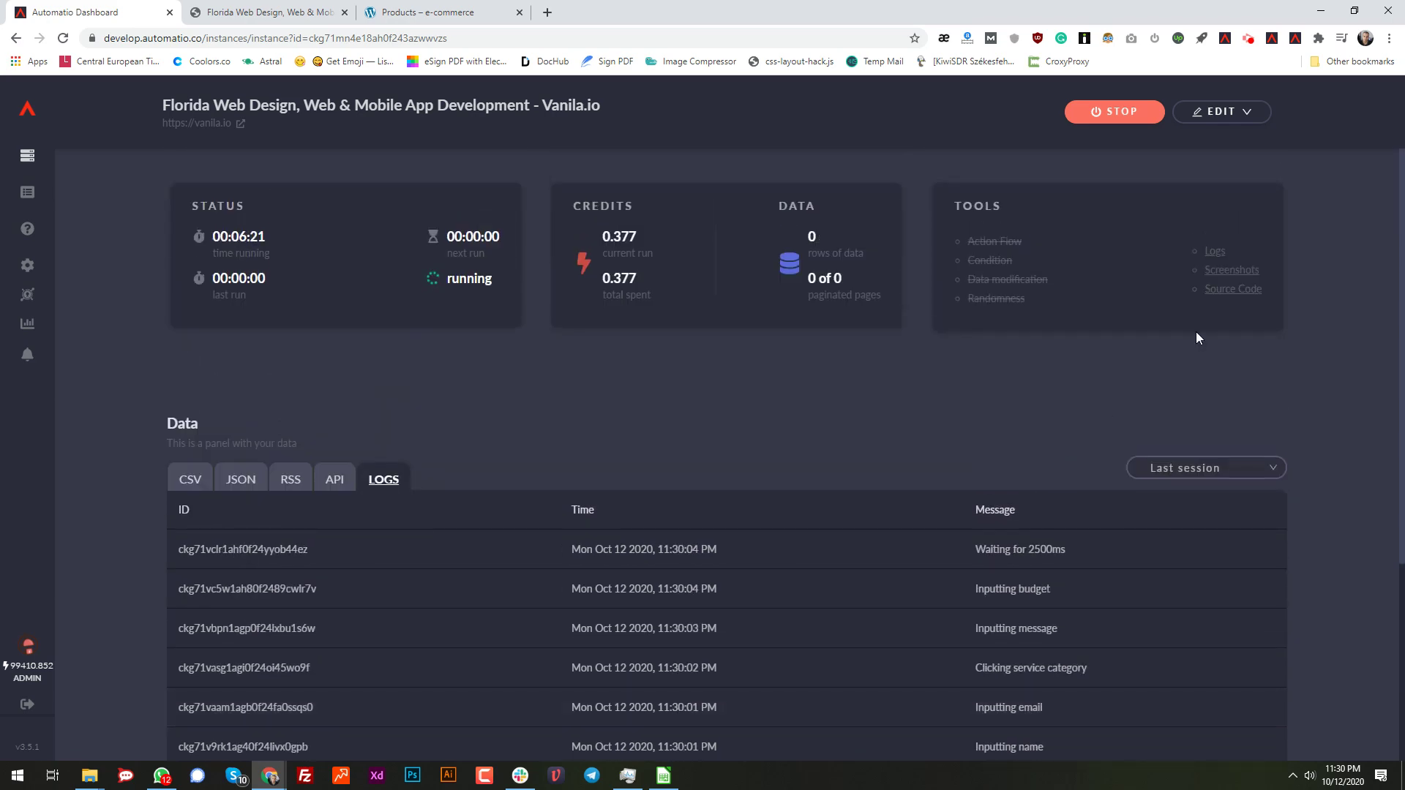
# - View all screenshots captured by the current run in lightbox mode
pyautogui.click(1222, 270)
pyautogui.scroll(-5, 388, 579)
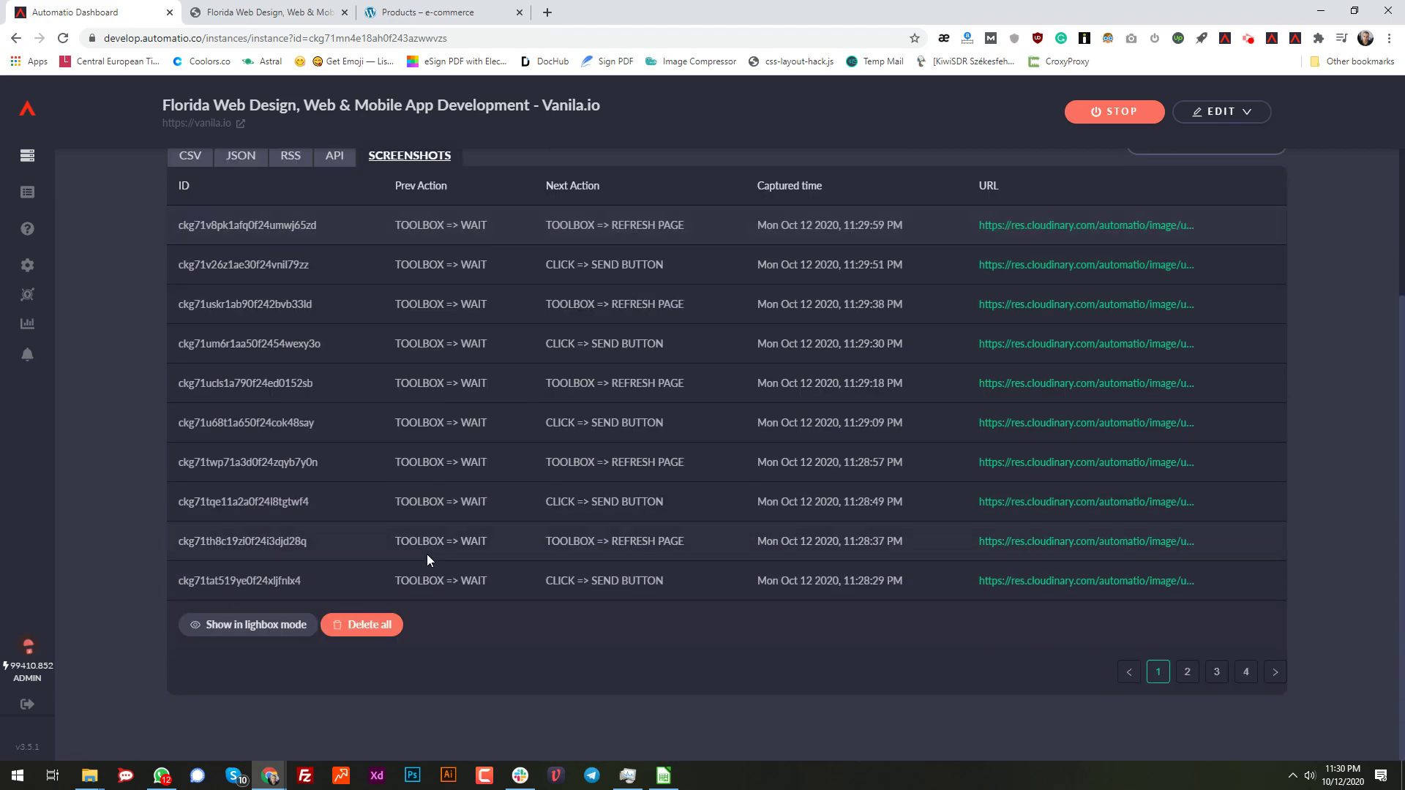
pyautogui.click(276, 625)
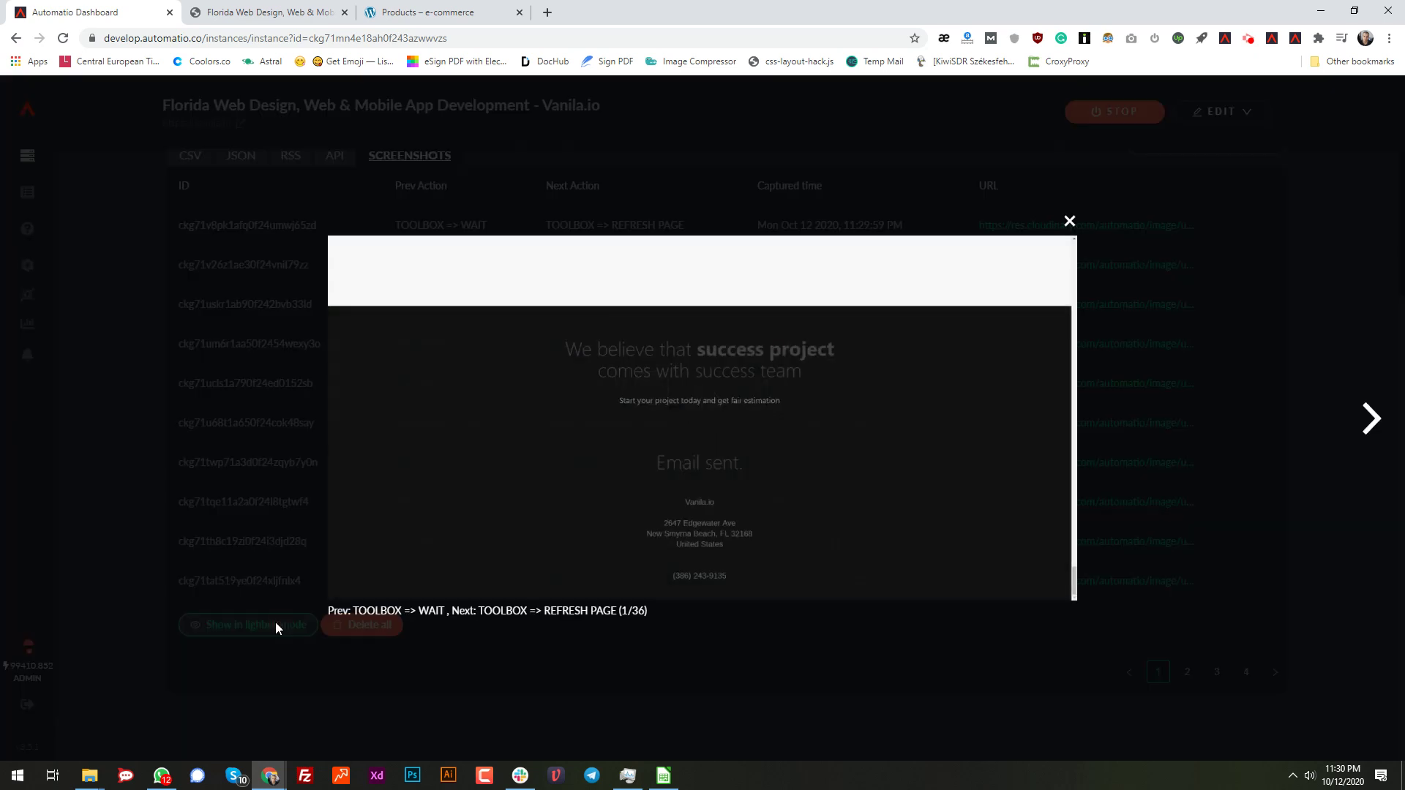